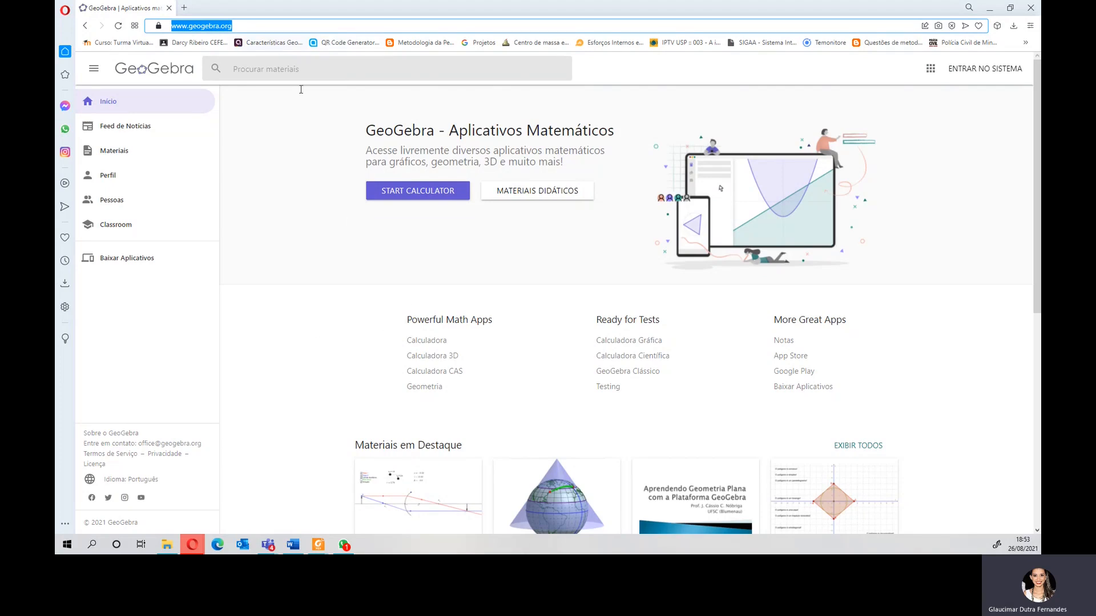
# Open the GeoGebra app download page and look through the available calculators and the Classic 5 and 6 versions.
pyautogui.scroll(-1, 300, 318)
pyautogui.scroll(-5, 447, 297)
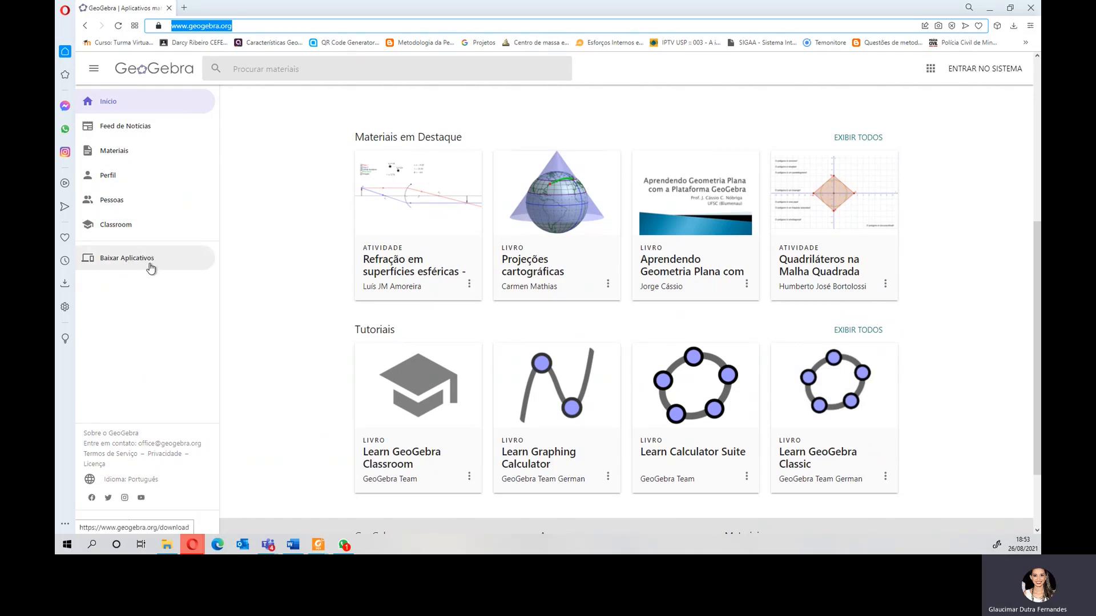
pyautogui.click(147, 266)
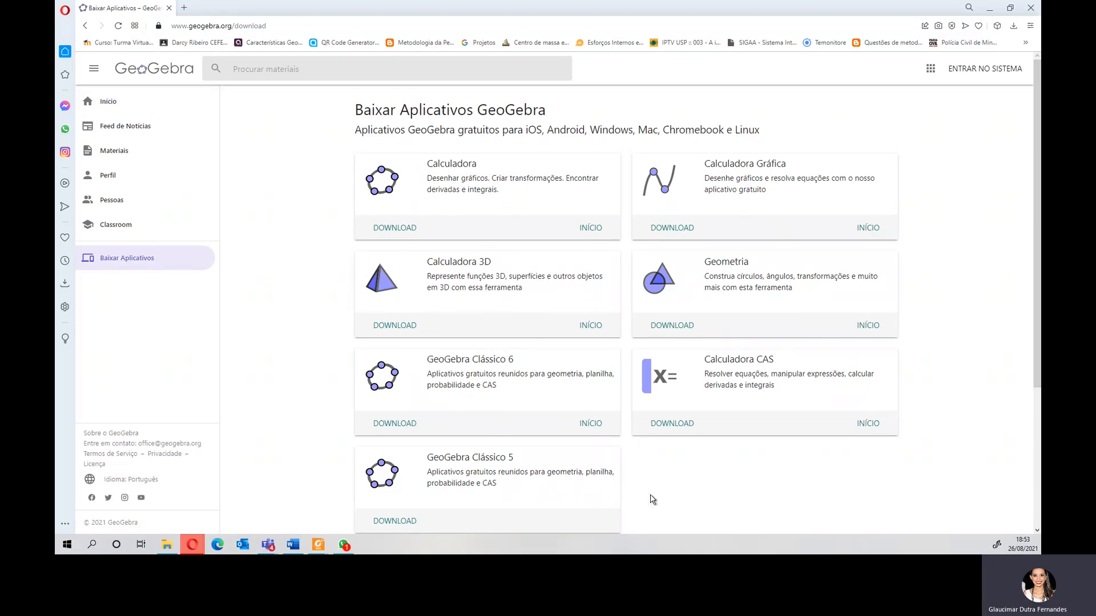
pyautogui.scroll(-3, 678, 470)
pyautogui.scroll(1, 679, 471)
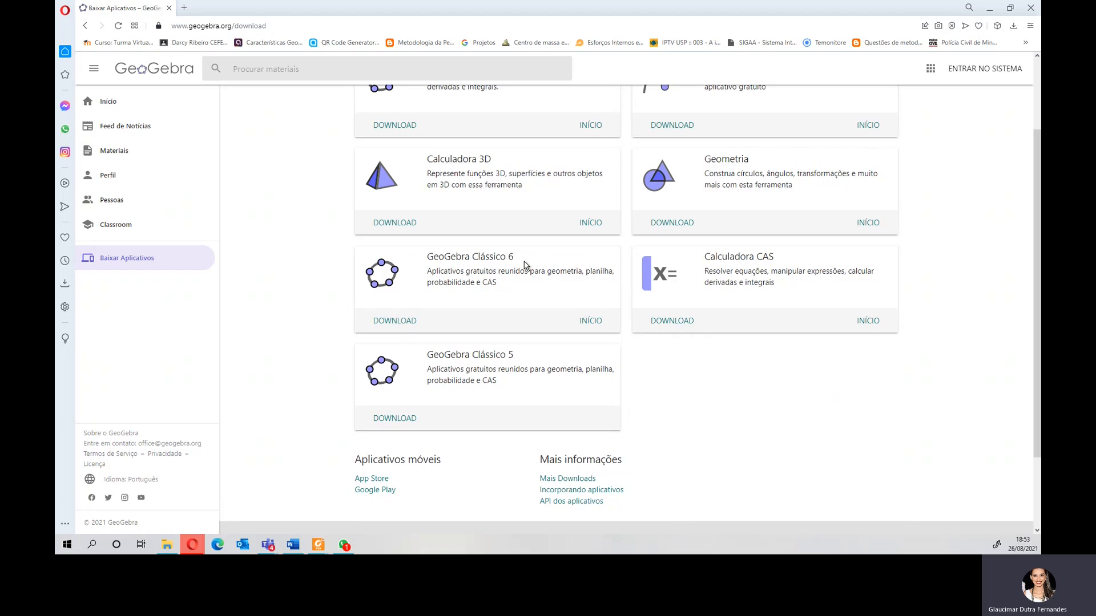
pyautogui.scroll(2, 564, 394)
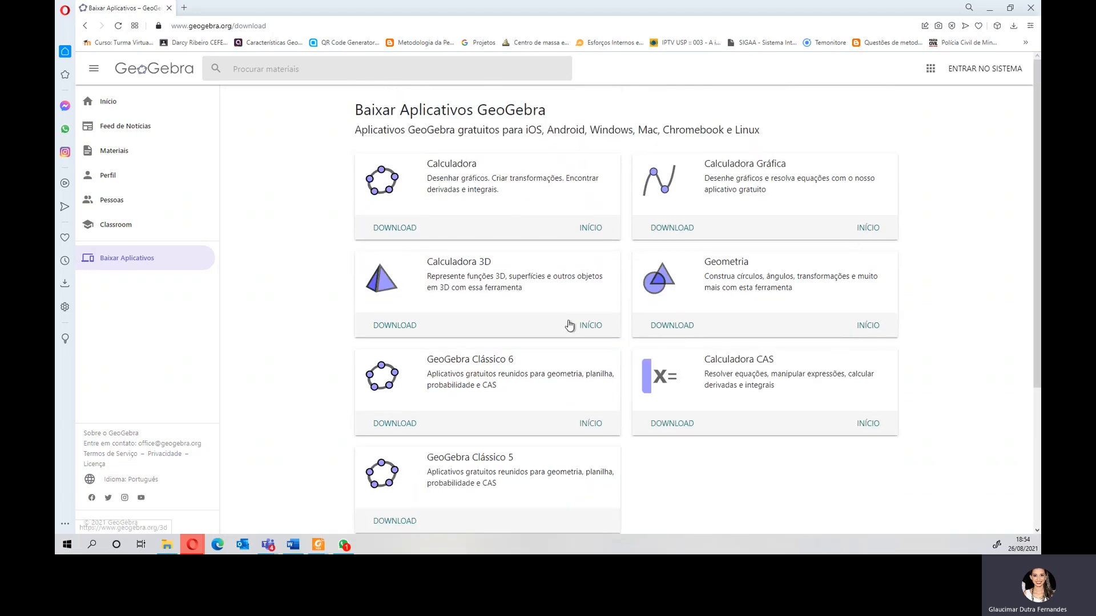
pyautogui.scroll(-2, 568, 322)
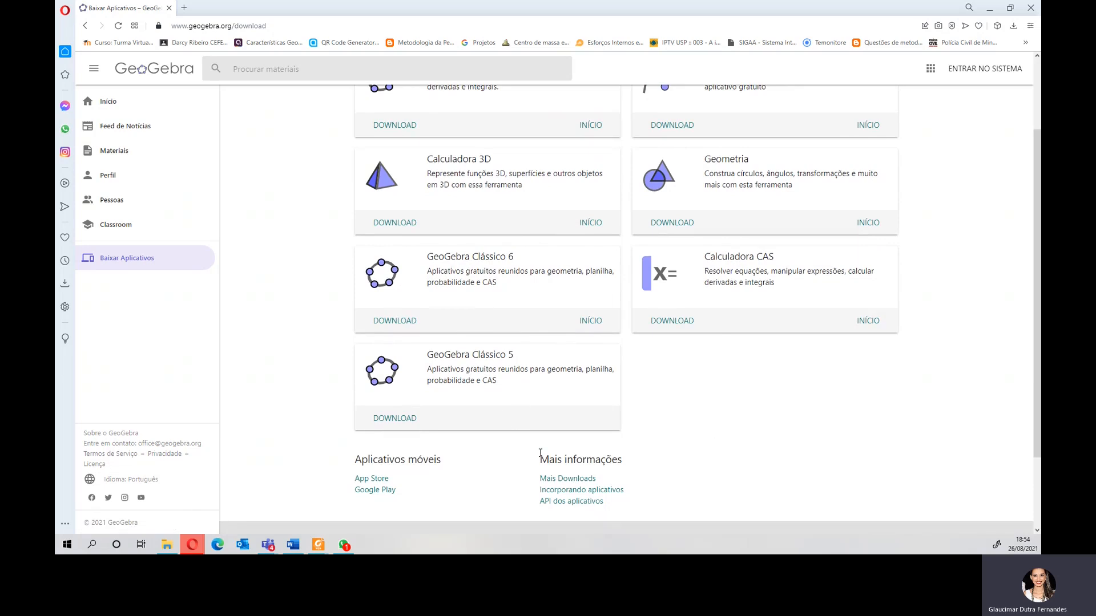
pyautogui.scroll(2, 809, 401)
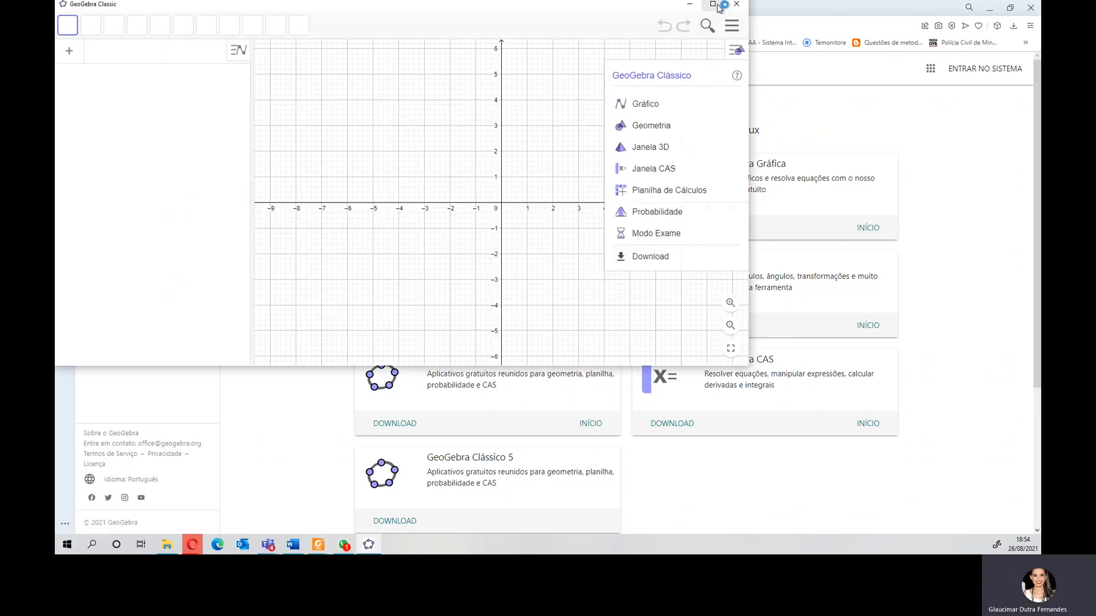
# Switch to GeoGebra Classic, maximize its window and dismiss the list of starting views.
pyautogui.click(714, 4)
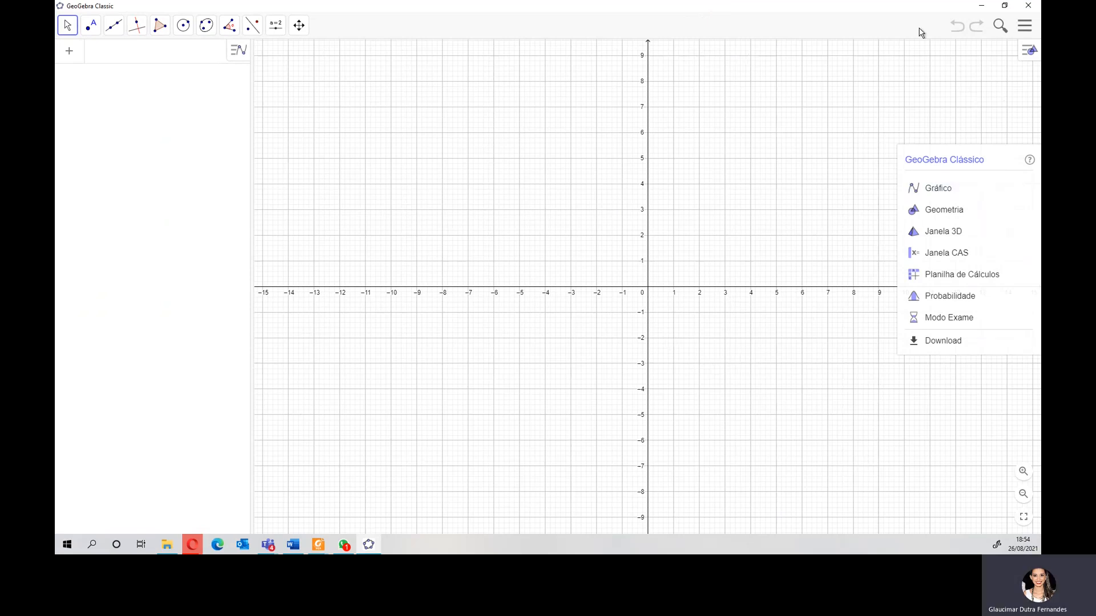
pyautogui.click(899, 28)
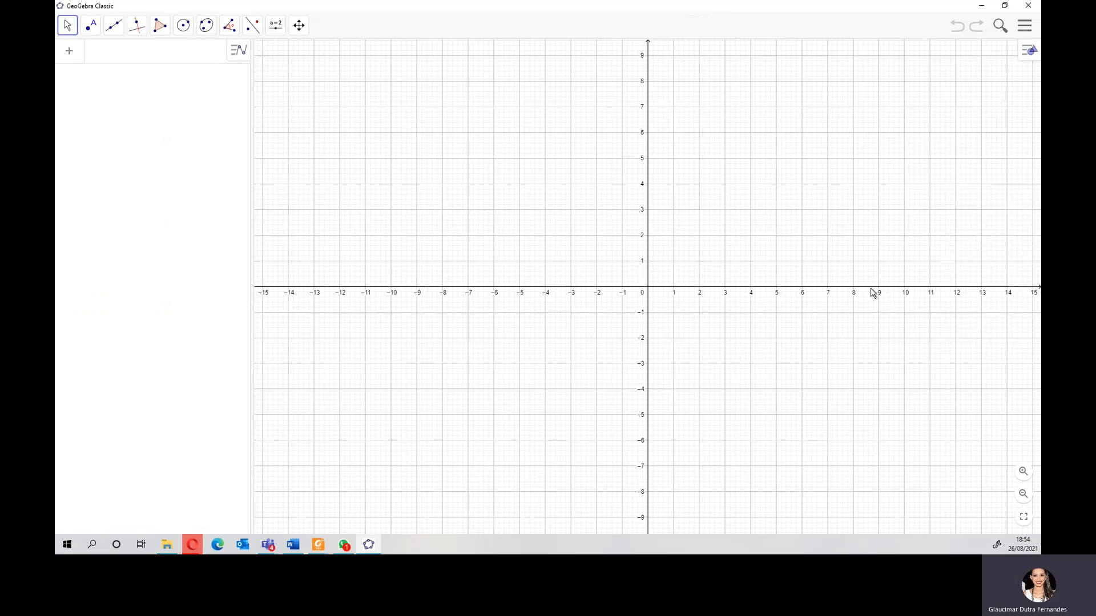
pyautogui.scroll(5, 916, 253)
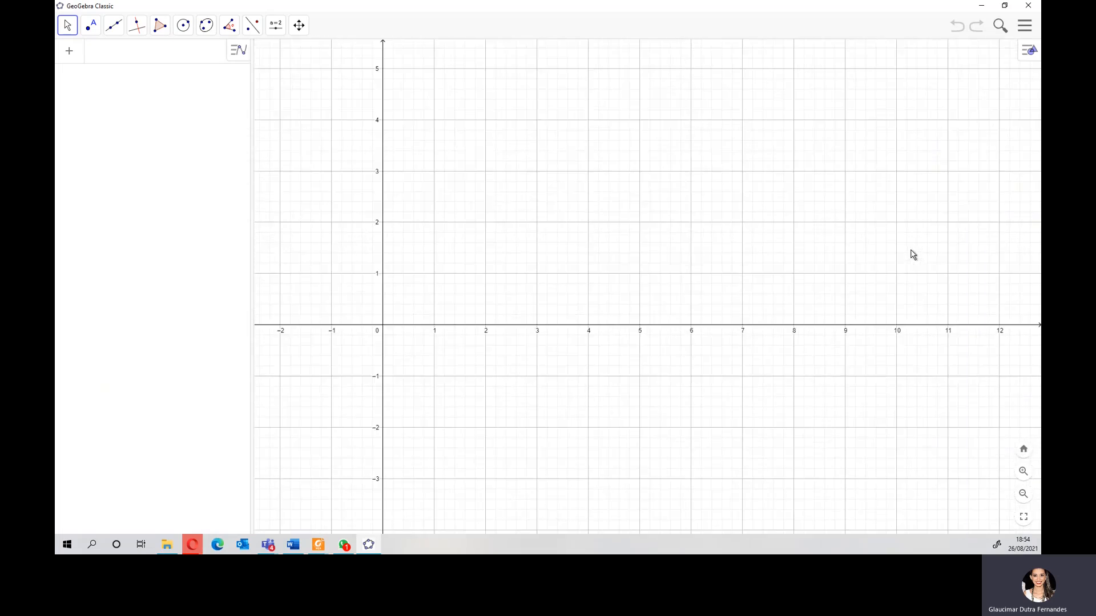
pyautogui.scroll(-3, 367, 296)
pyautogui.scroll(-2, 512, 309)
pyautogui.scroll(-4, 511, 310)
pyautogui.scroll(-2, 755, 247)
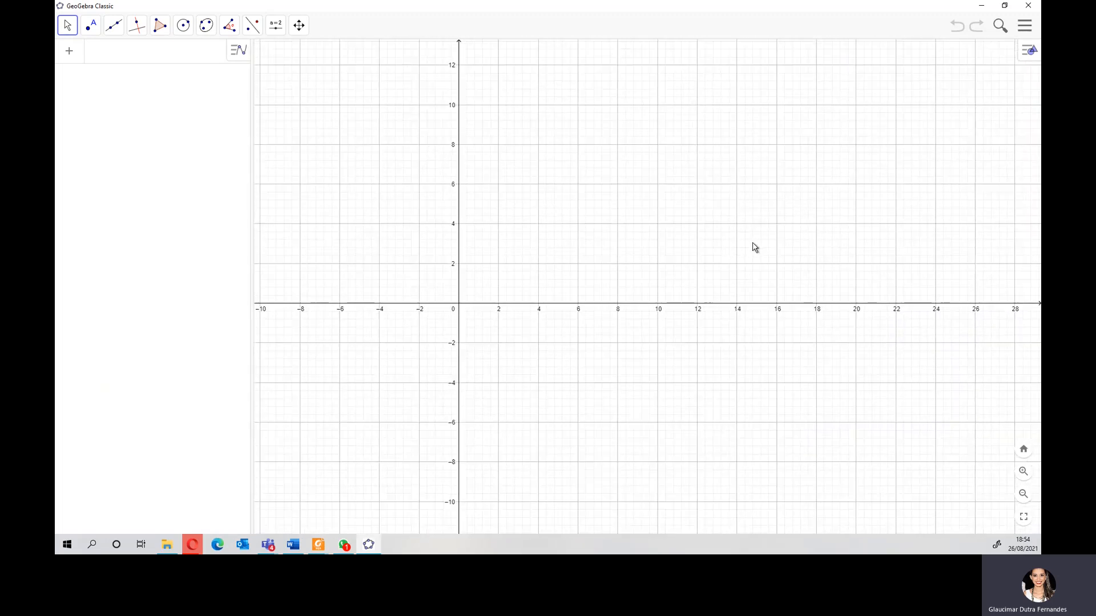
pyautogui.scroll(2, 816, 315)
pyautogui.scroll(-3, 946, 321)
pyautogui.scroll(-4, 1019, 318)
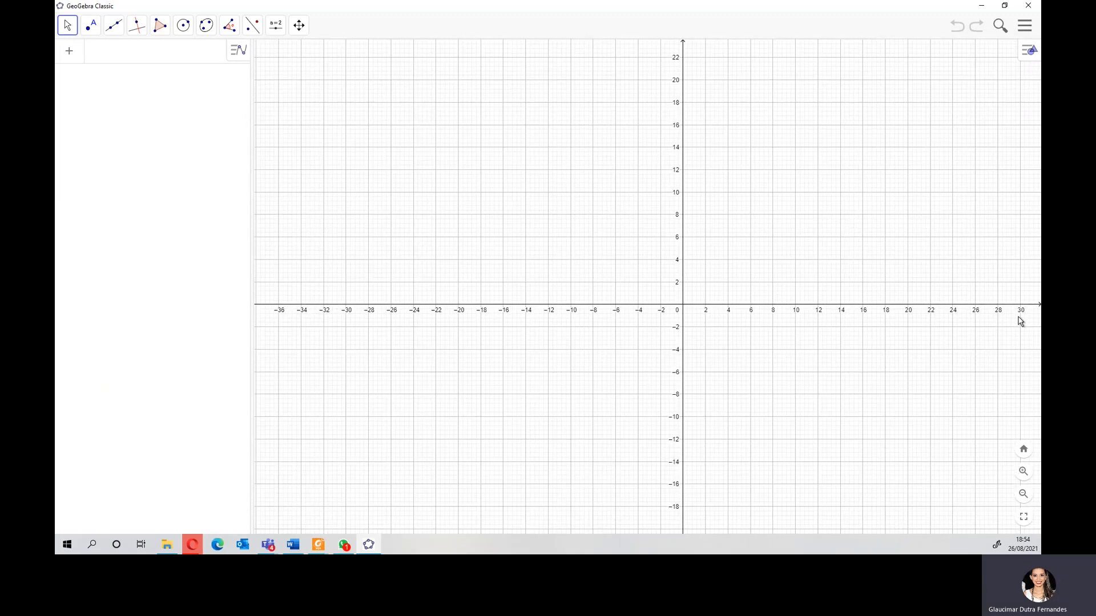
pyautogui.scroll(5, 340, 247)
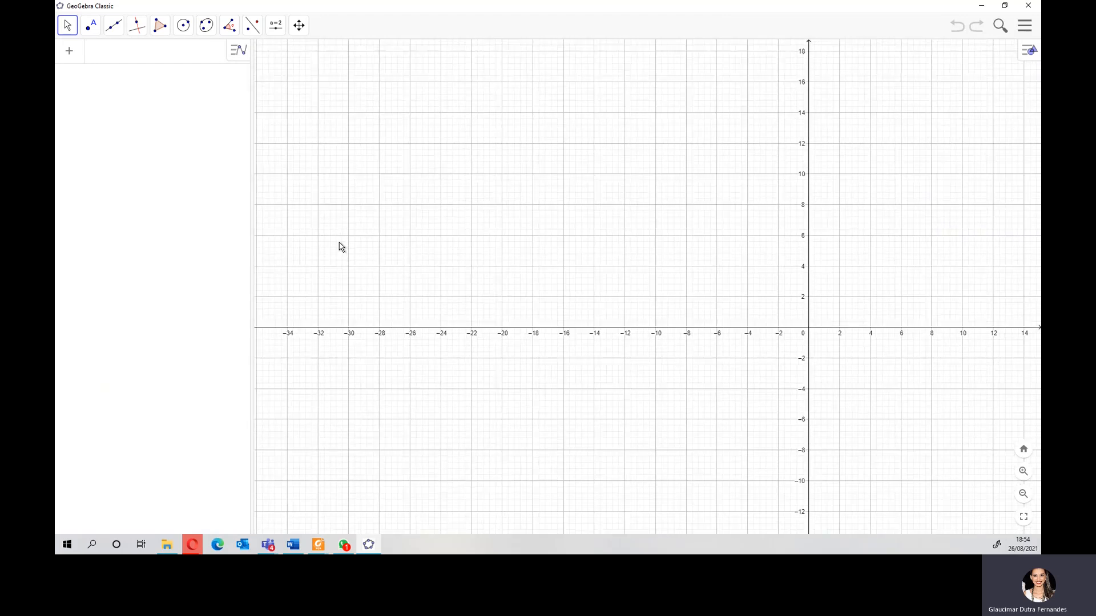
pyautogui.scroll(4, 419, 224)
pyautogui.scroll(-3, 409, 235)
pyautogui.scroll(-10, 409, 235)
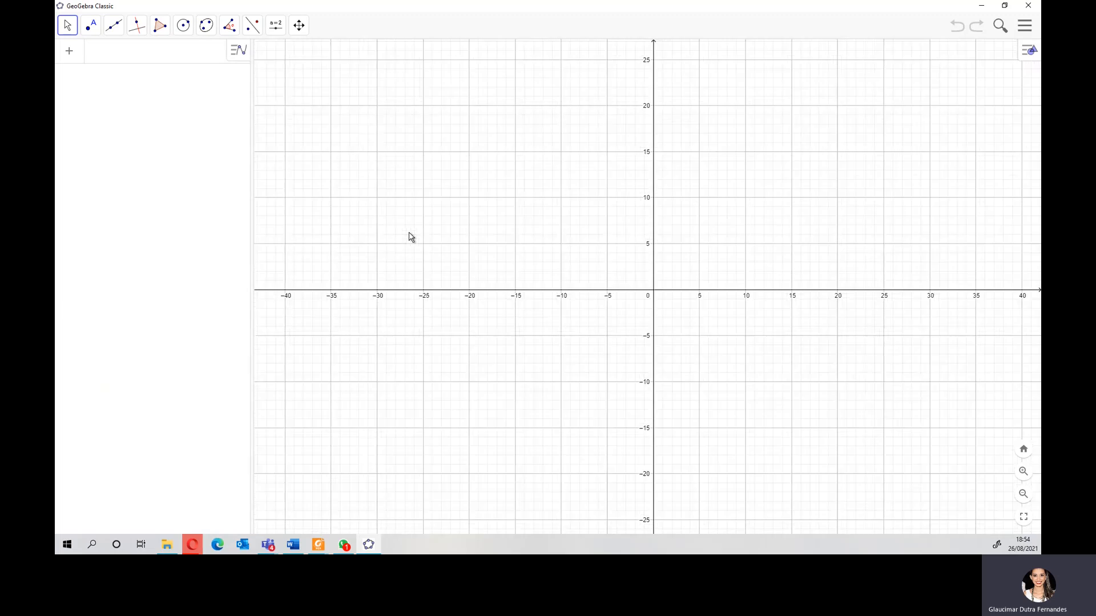
pyautogui.scroll(-3, 409, 234)
pyautogui.scroll(2, 1005, 183)
pyautogui.scroll(-2, 1005, 182)
pyautogui.scroll(3, 964, 204)
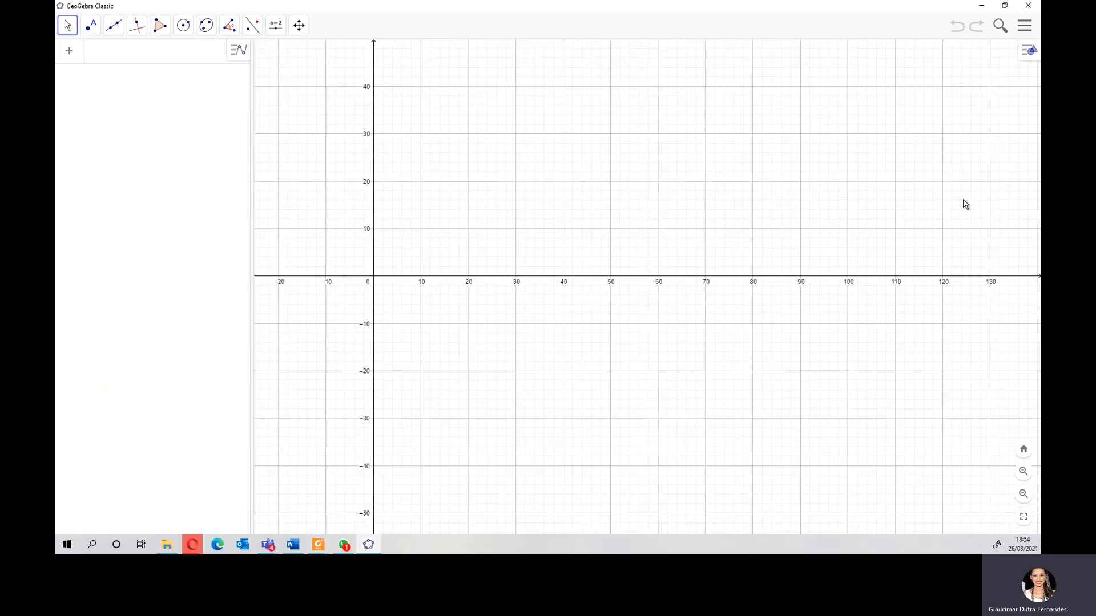
pyautogui.scroll(1, 964, 205)
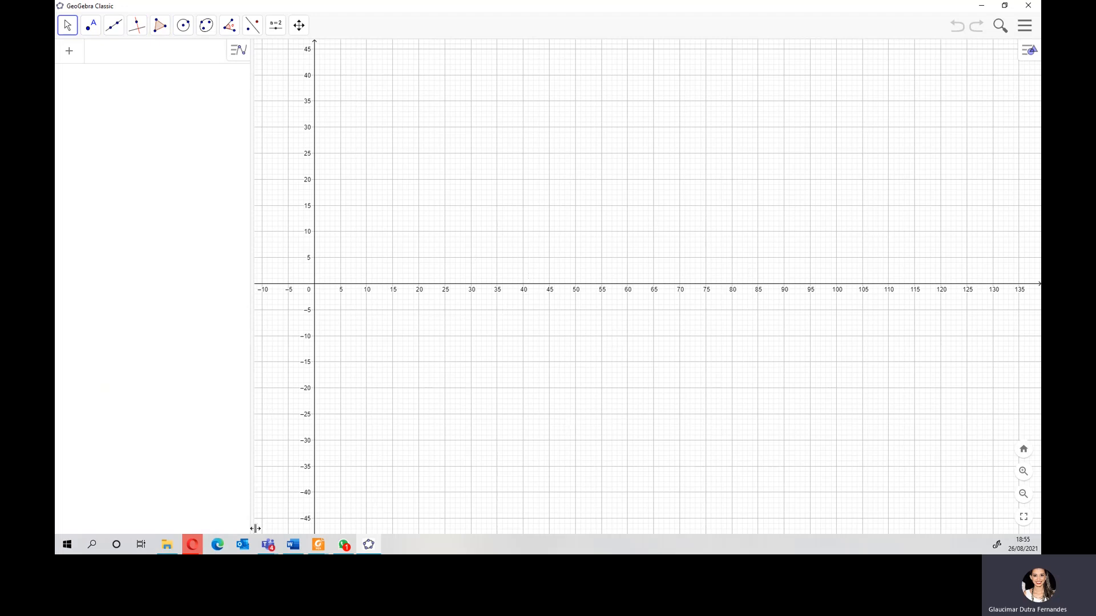
# Switch to the geotechnical engineering PDF and examine Example 12.3's triaxial test data, principal stress solution and Mohr's circle in Figure 12.26.
pyautogui.moveTo(318, 543)
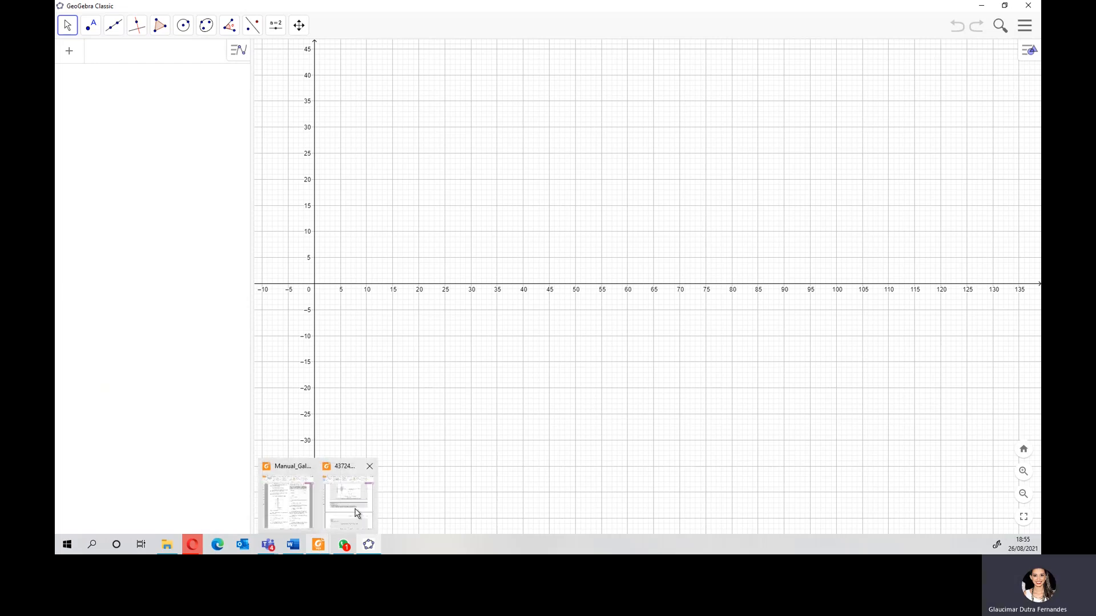
pyautogui.click(355, 513)
pyautogui.scroll(5, 295, 337)
pyautogui.scroll(-1, 296, 336)
pyautogui.scroll(3, 296, 336)
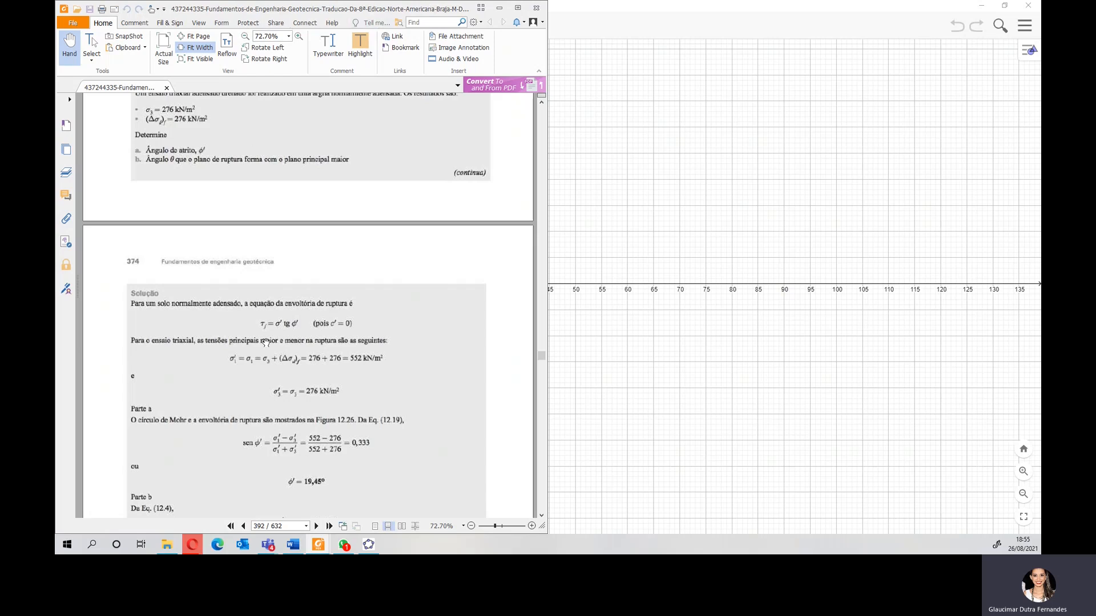
pyautogui.scroll(2, 266, 342)
pyautogui.scroll(-1, 265, 342)
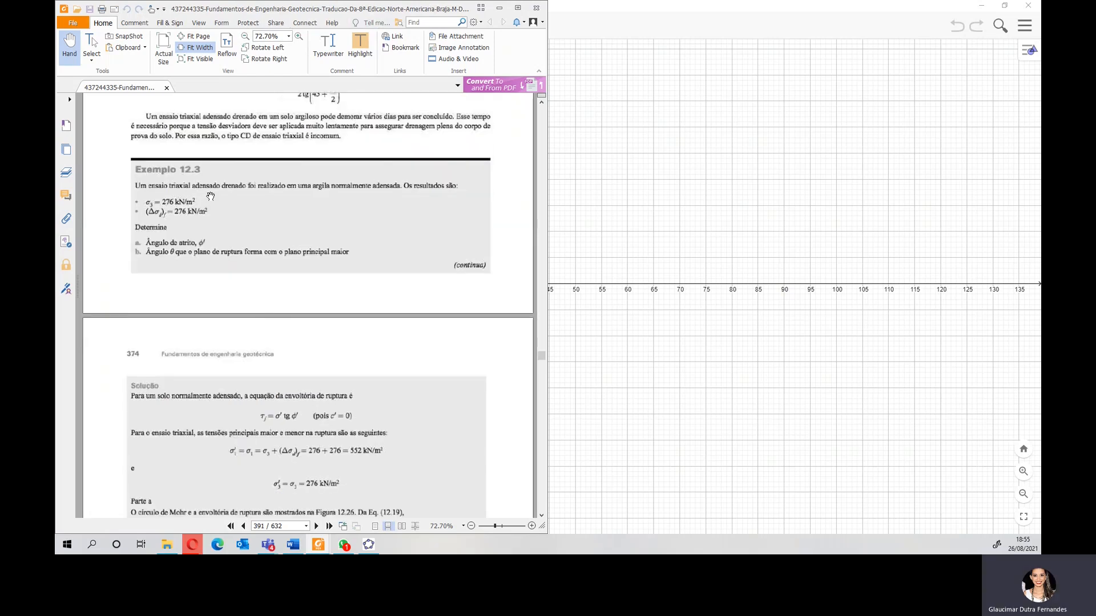
pyautogui.scroll(-5, 332, 270)
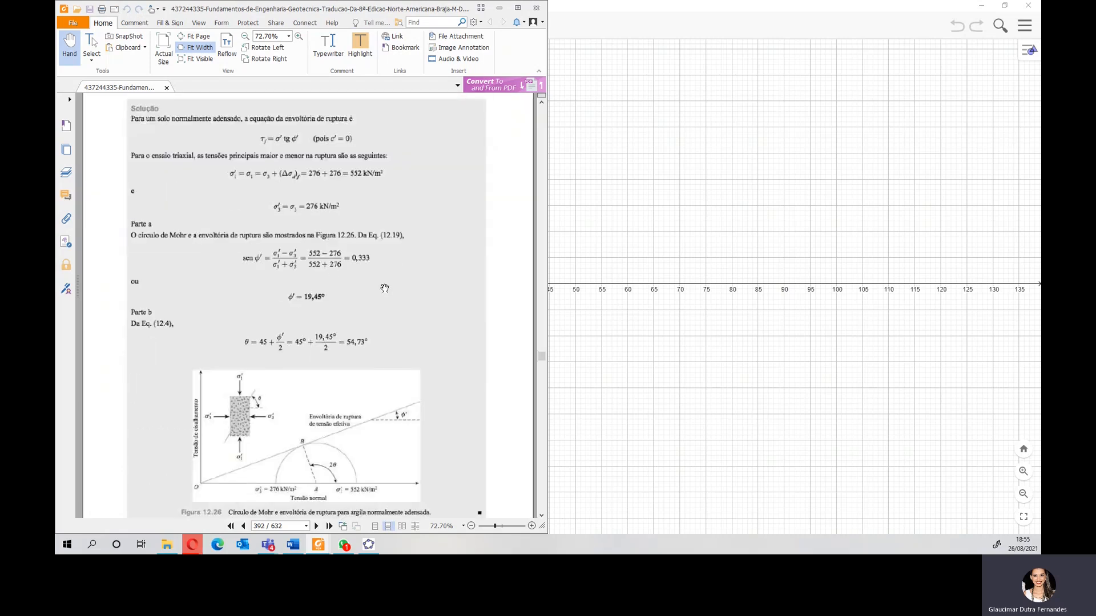
pyautogui.scroll(5, 385, 288)
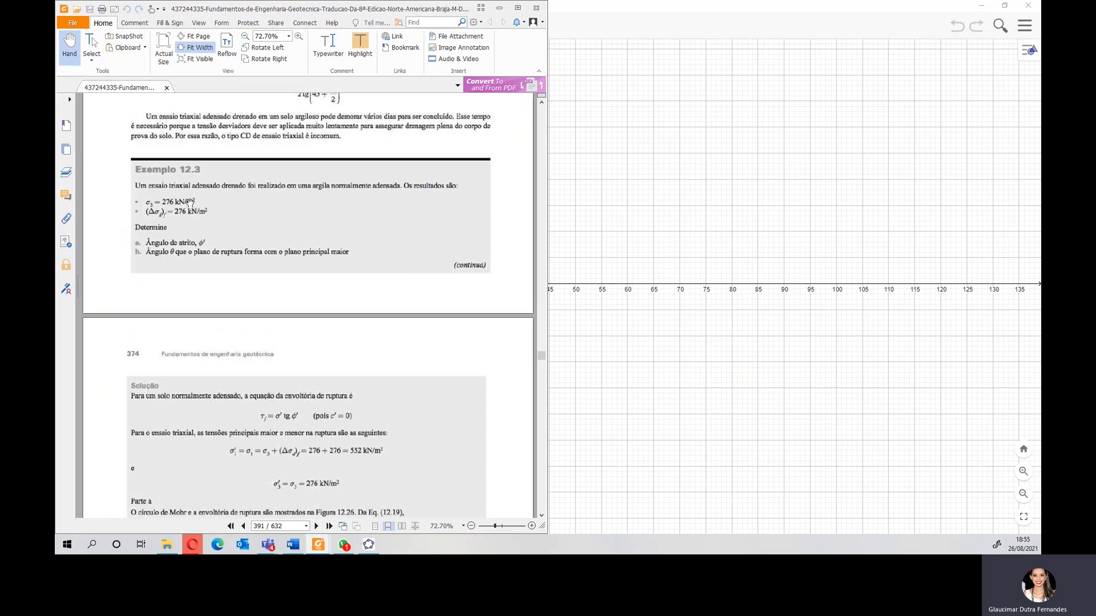
pyautogui.scroll(-5, 327, 211)
pyautogui.scroll(3, 320, 196)
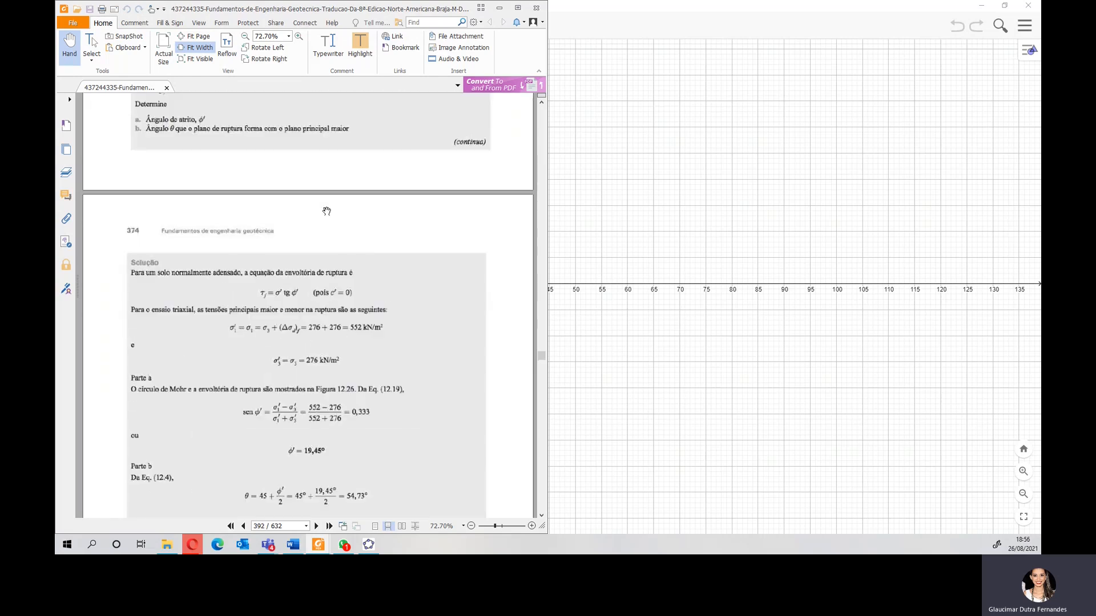
pyautogui.scroll(-2, 190, 215)
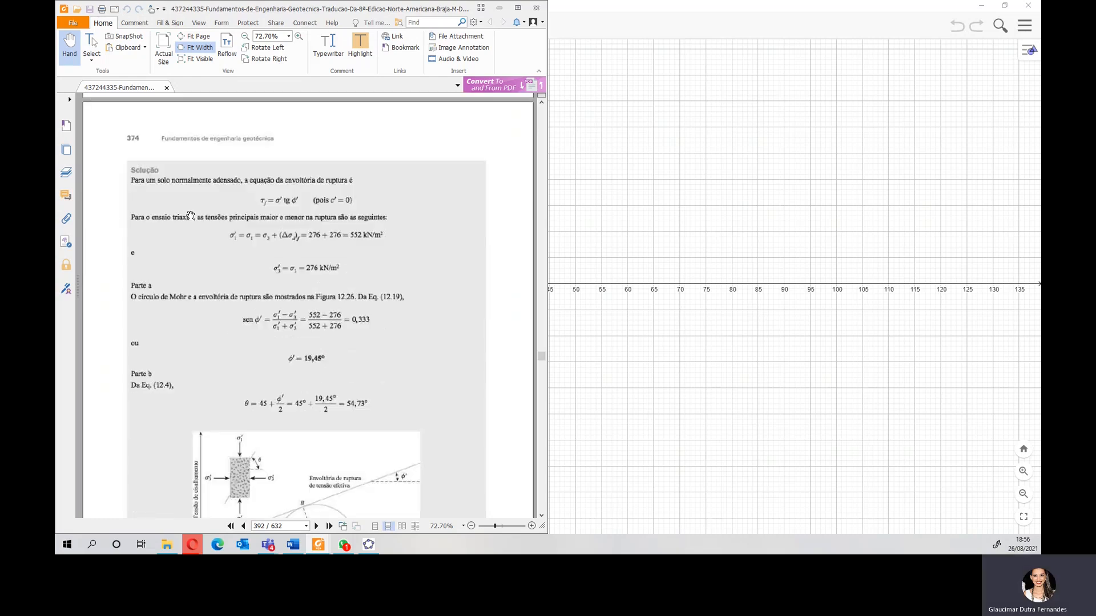
pyautogui.scroll(-3, 191, 215)
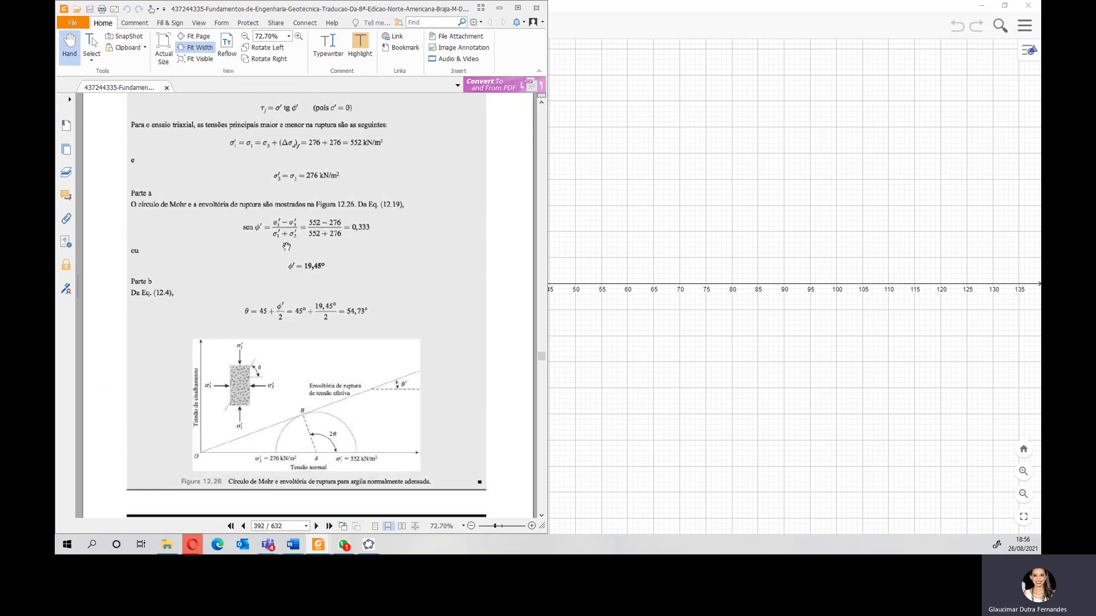
pyautogui.scroll(10, 421, 248)
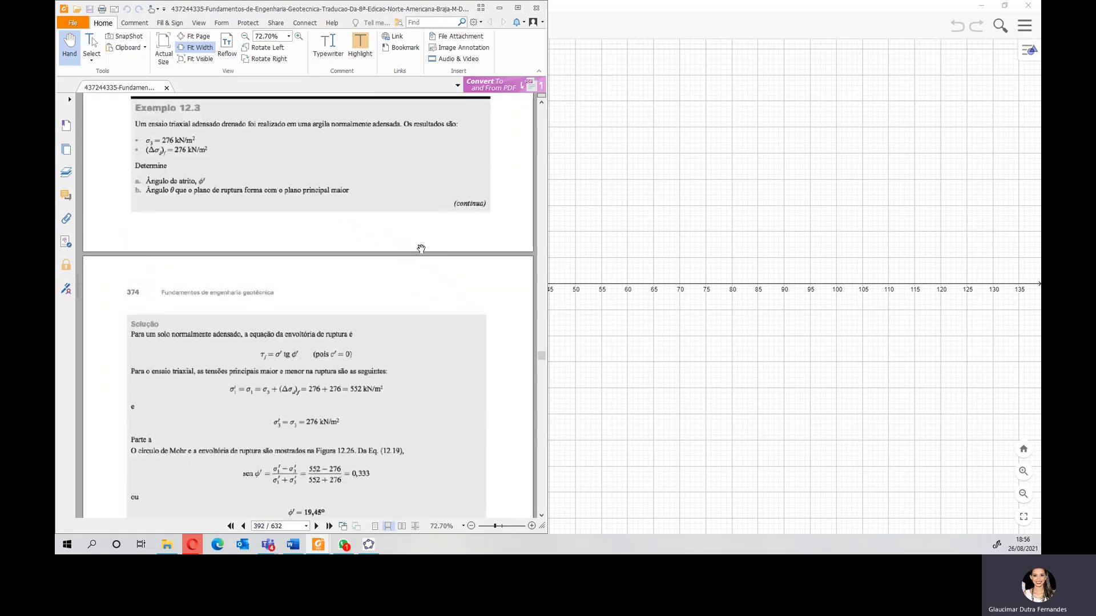
pyautogui.scroll(-4, 421, 249)
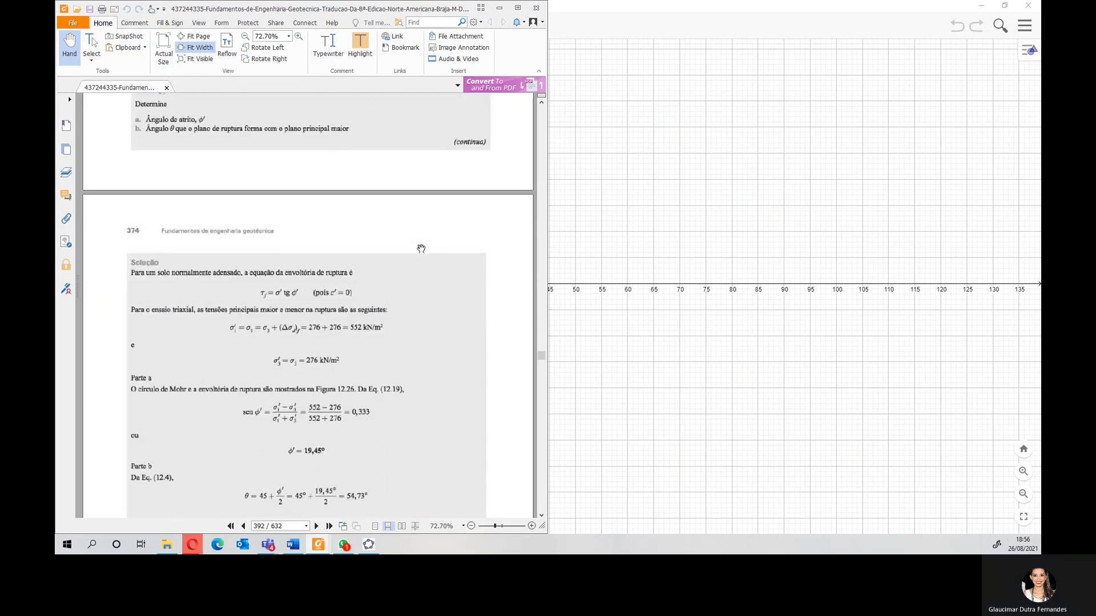
pyautogui.scroll(-3, 421, 249)
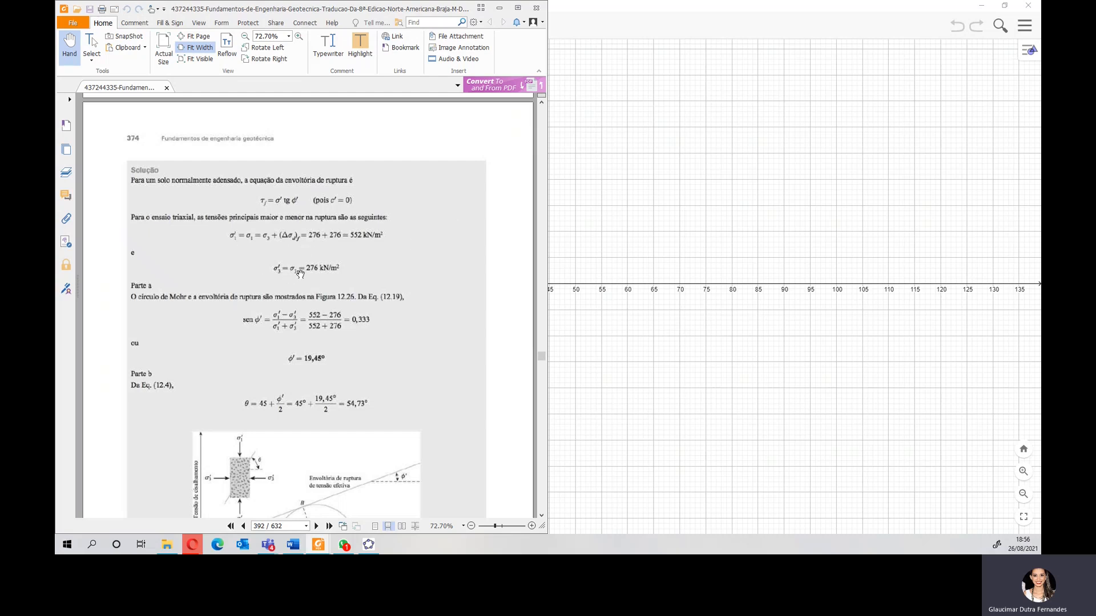
pyautogui.scroll(-1, 300, 273)
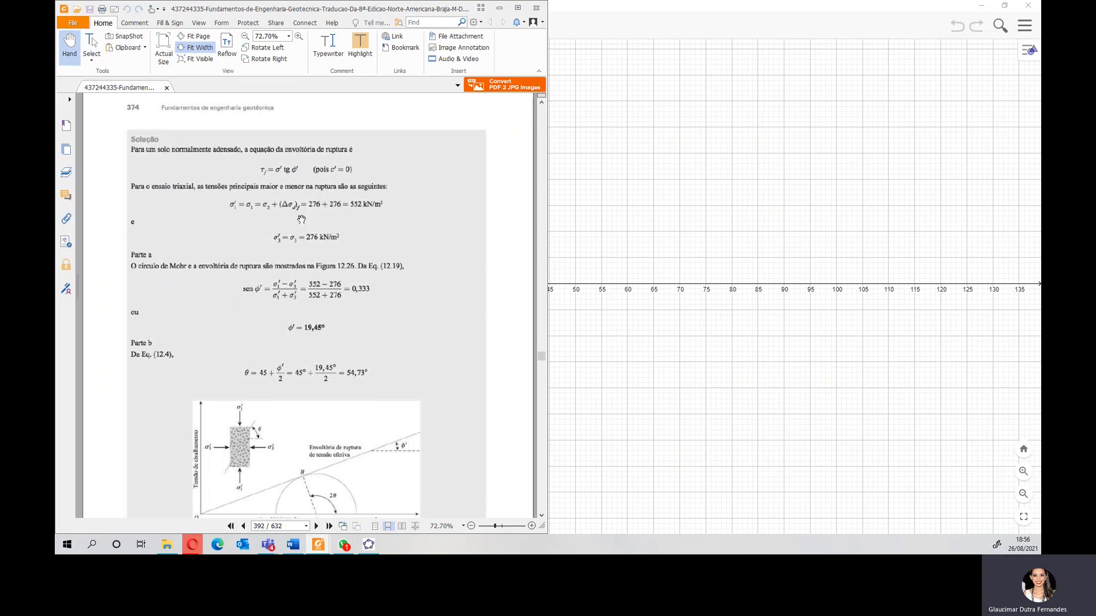
pyautogui.scroll(-2, 304, 224)
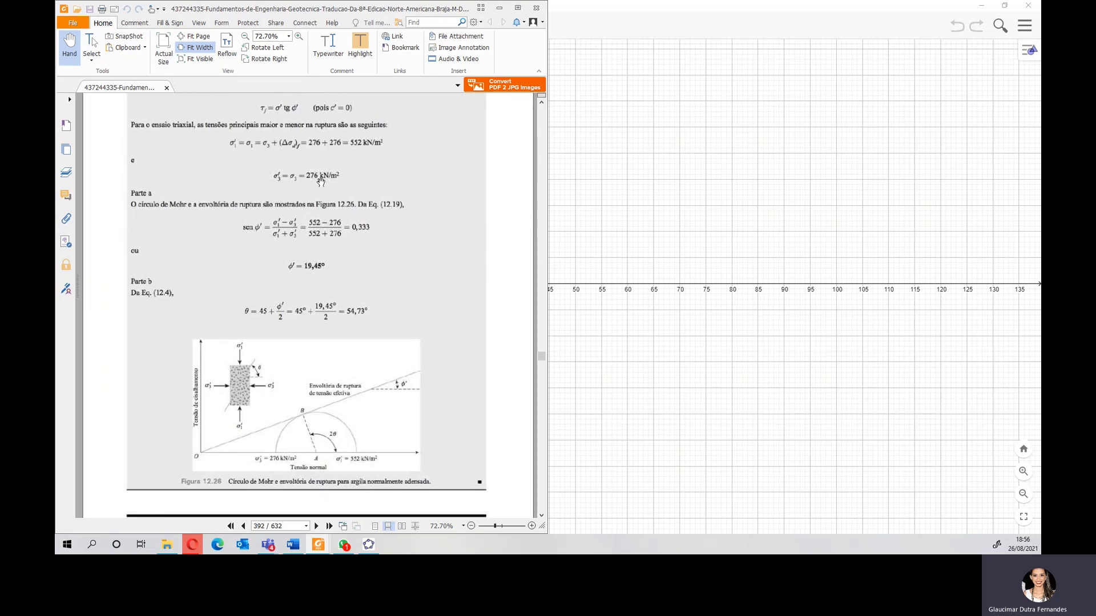
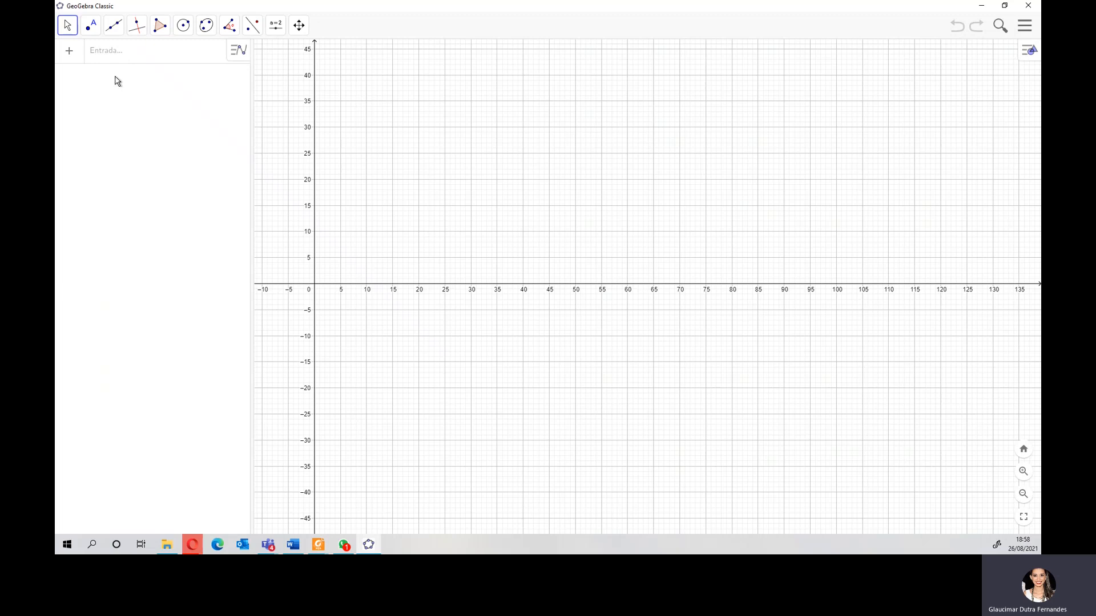
# Create point A at coordinates (276, 0) by entering its definition in the algebra input.
pyautogui.click(94, 29)
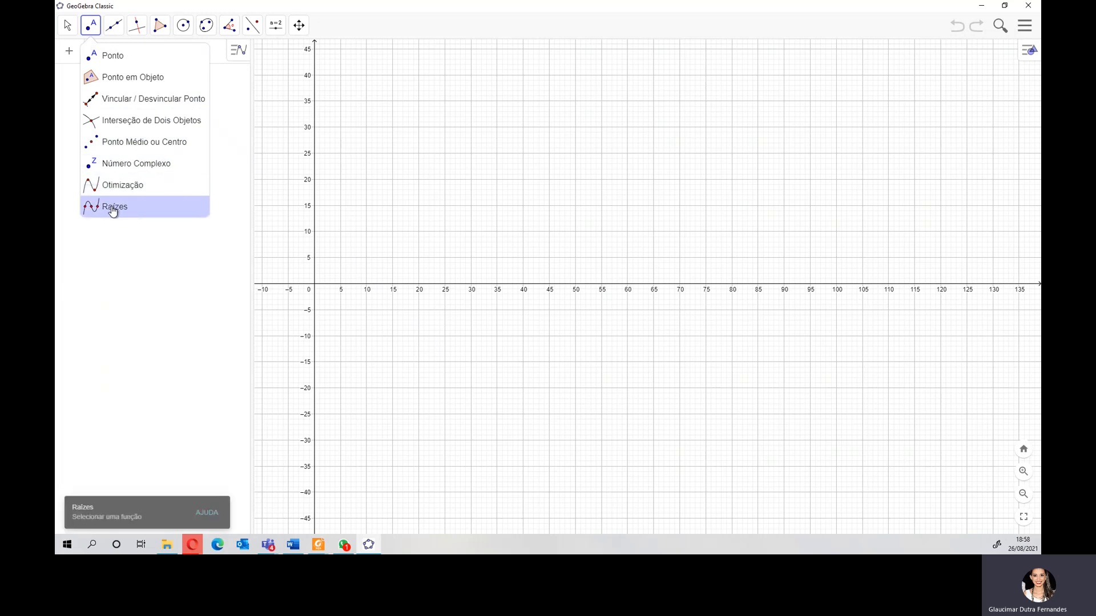
pyautogui.click(112, 61)
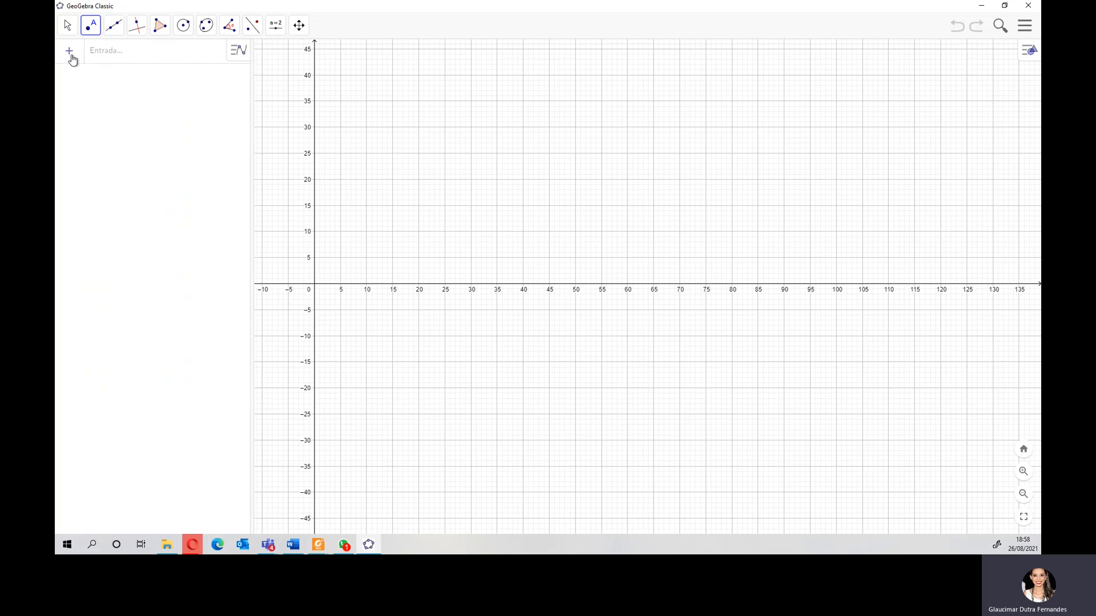
pyautogui.click(111, 58)
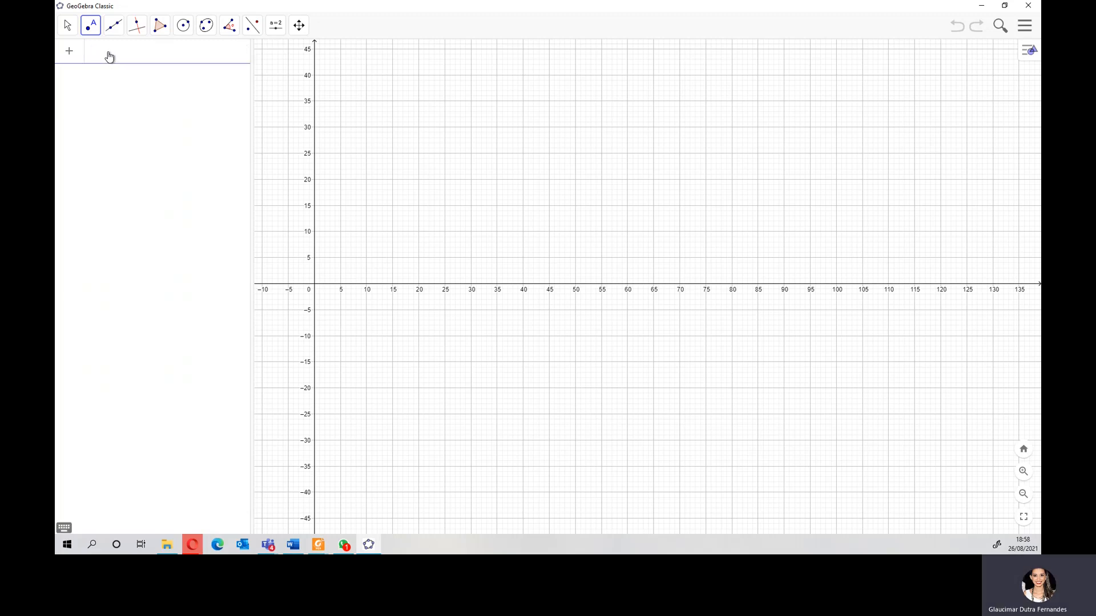
pyautogui.write('A = (')
pyautogui.write('276, 0')
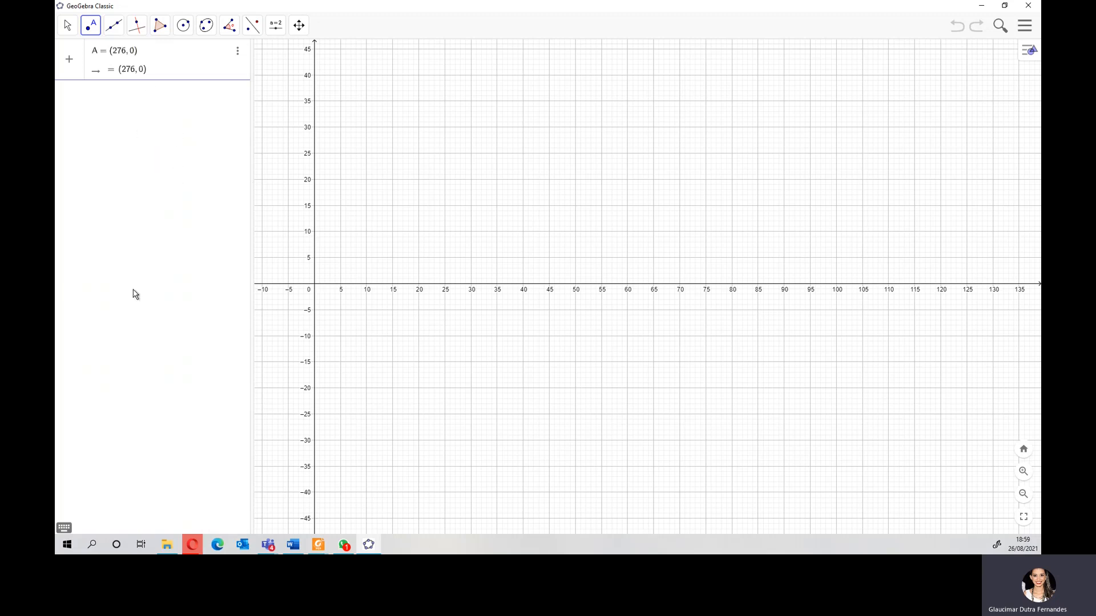
pyautogui.press('Return')
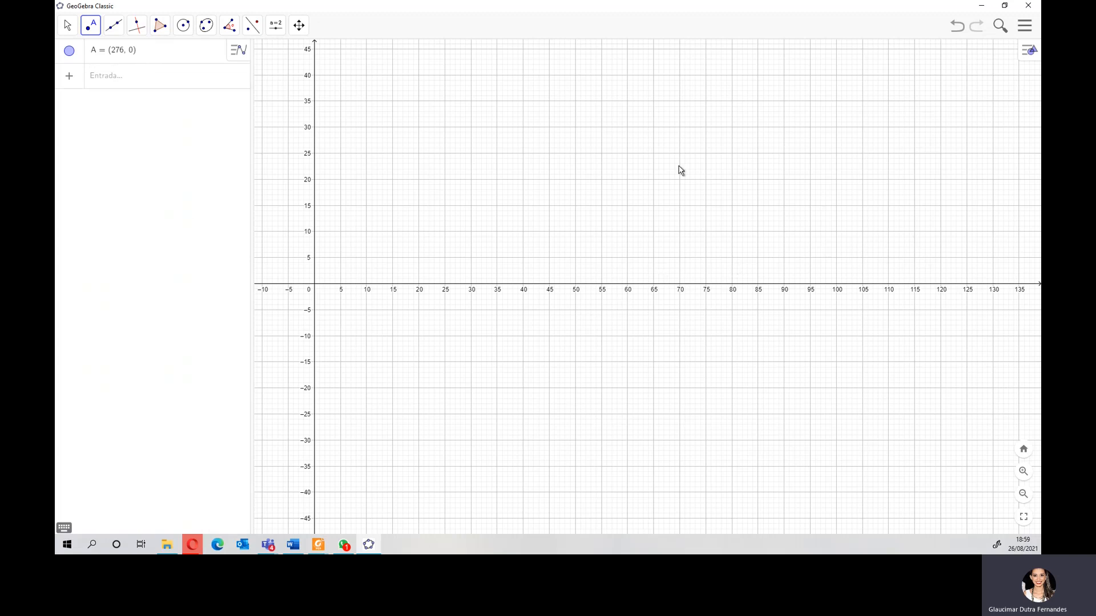
pyautogui.scroll(-2, 684, 250)
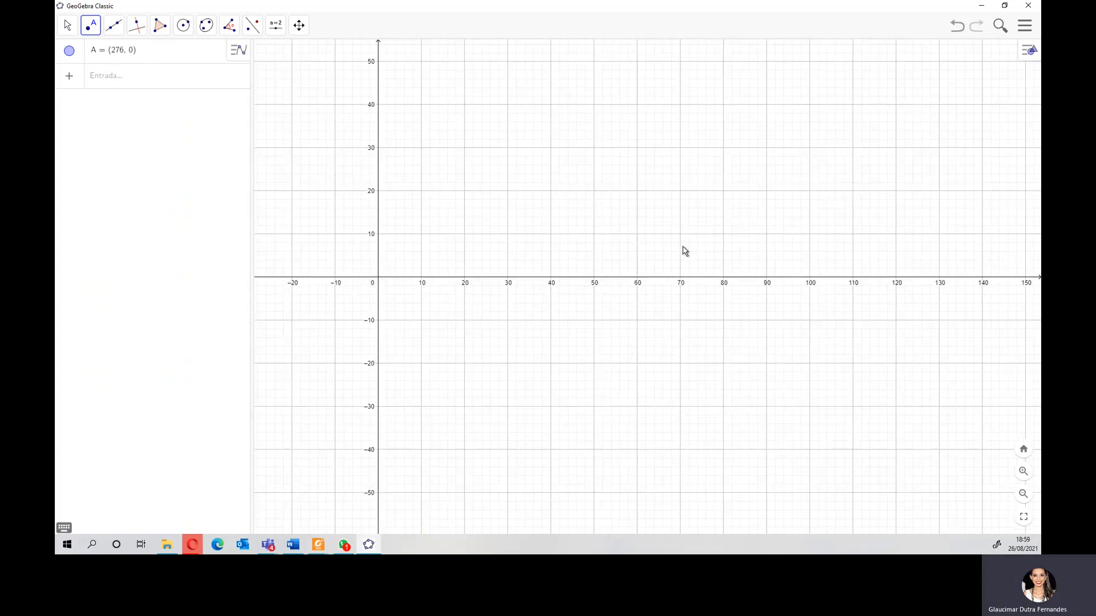
# Adjust the graphics view until point A and the positive x-axis out to about 540 fit in it.
pyautogui.scroll(-8, 684, 252)
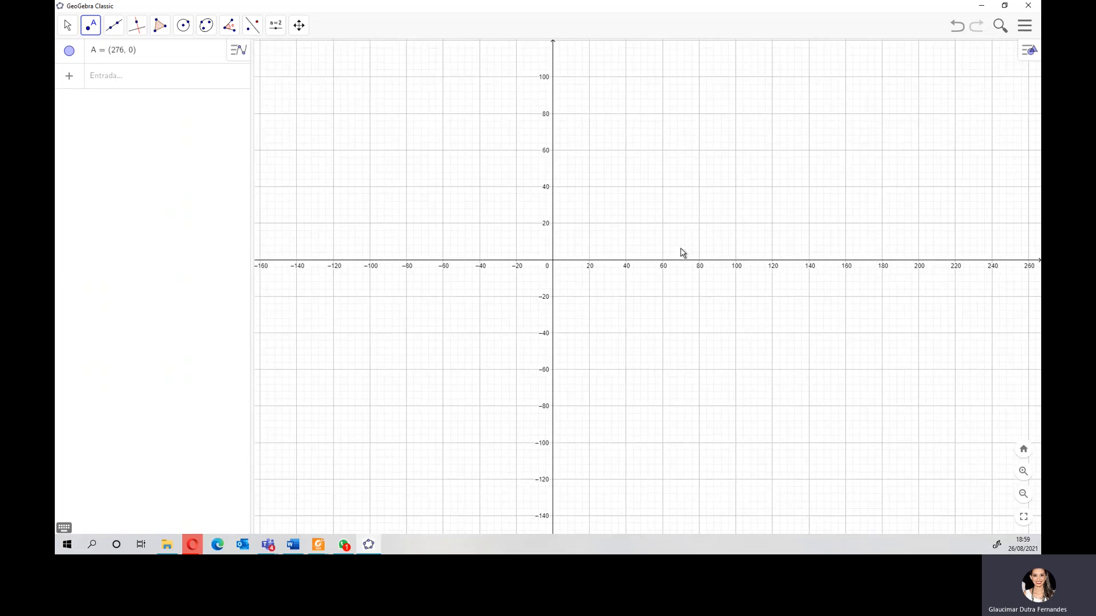
pyautogui.scroll(-3, 684, 251)
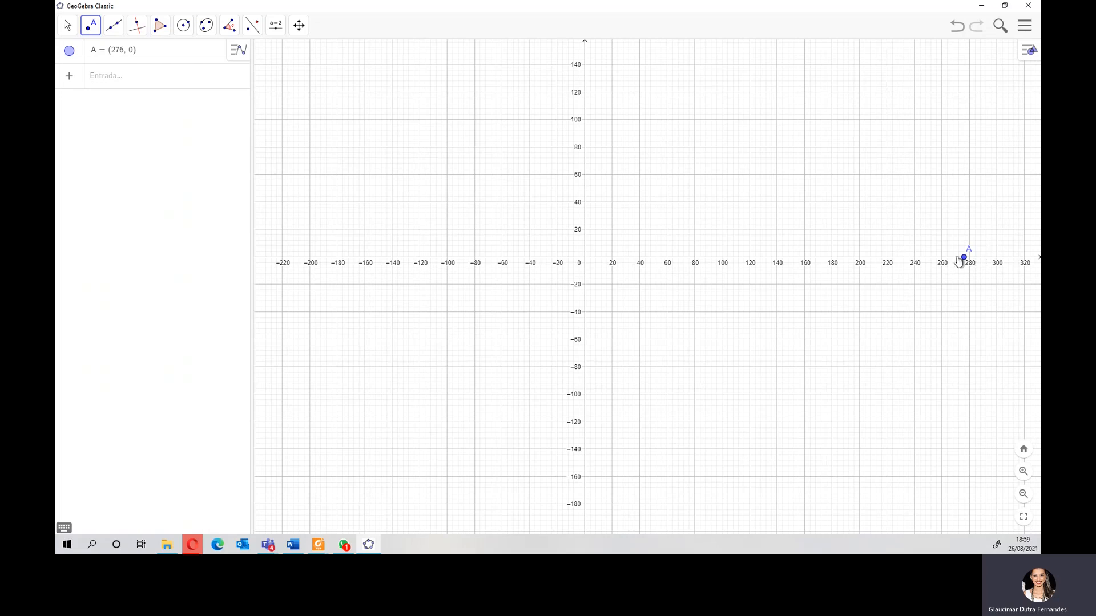
pyautogui.scroll(3, 988, 254)
pyautogui.scroll(-5, 981, 264)
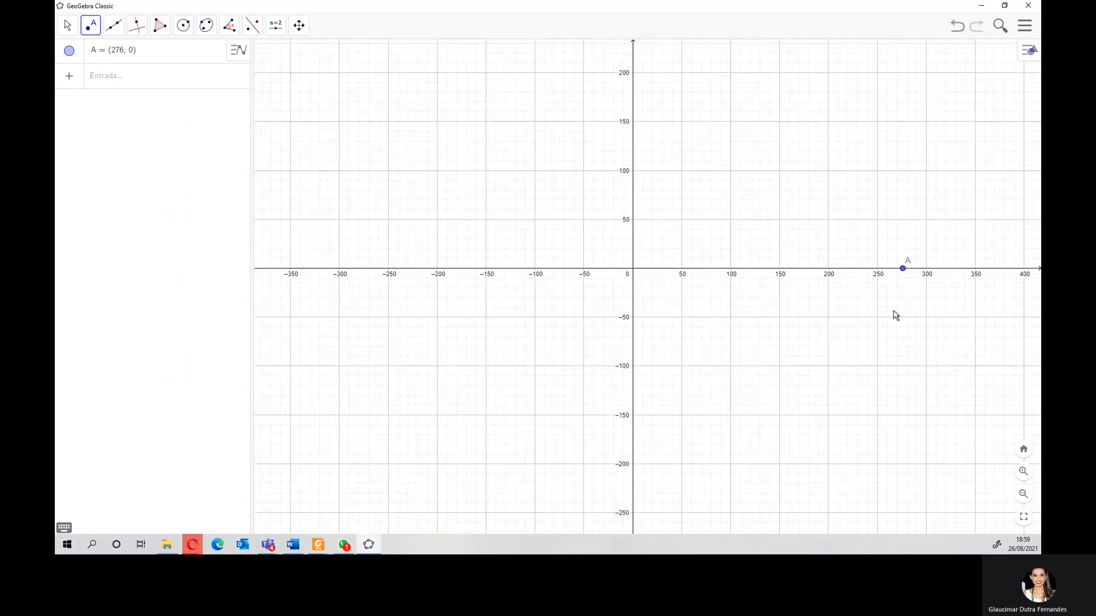
pyautogui.scroll(-5, 885, 315)
pyautogui.scroll(4, 1037, 258)
pyautogui.scroll(4, 1037, 258)
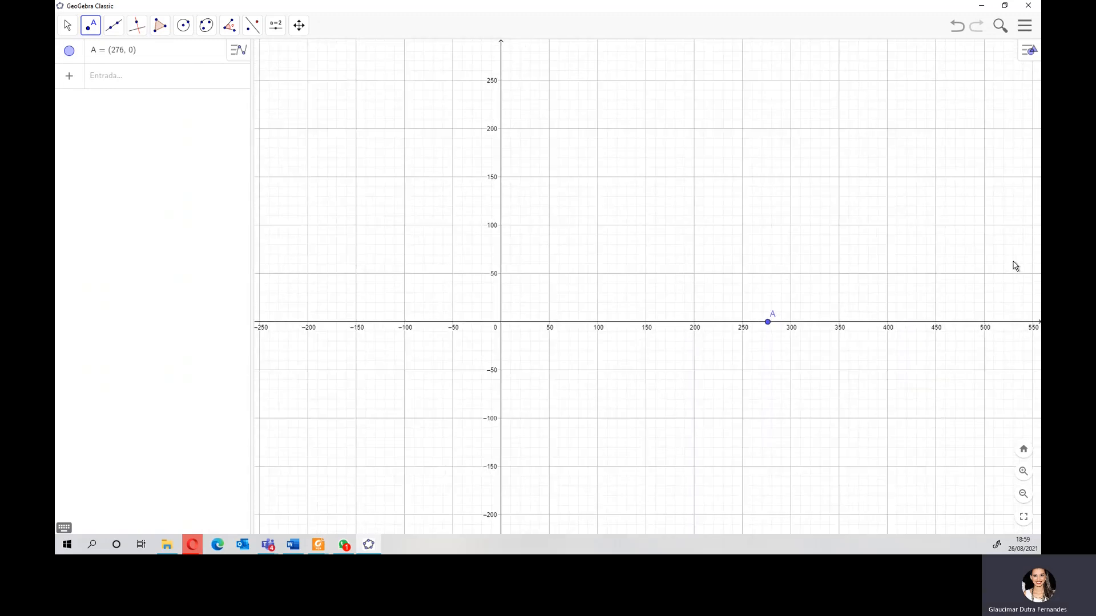
pyautogui.scroll(-2, 1027, 273)
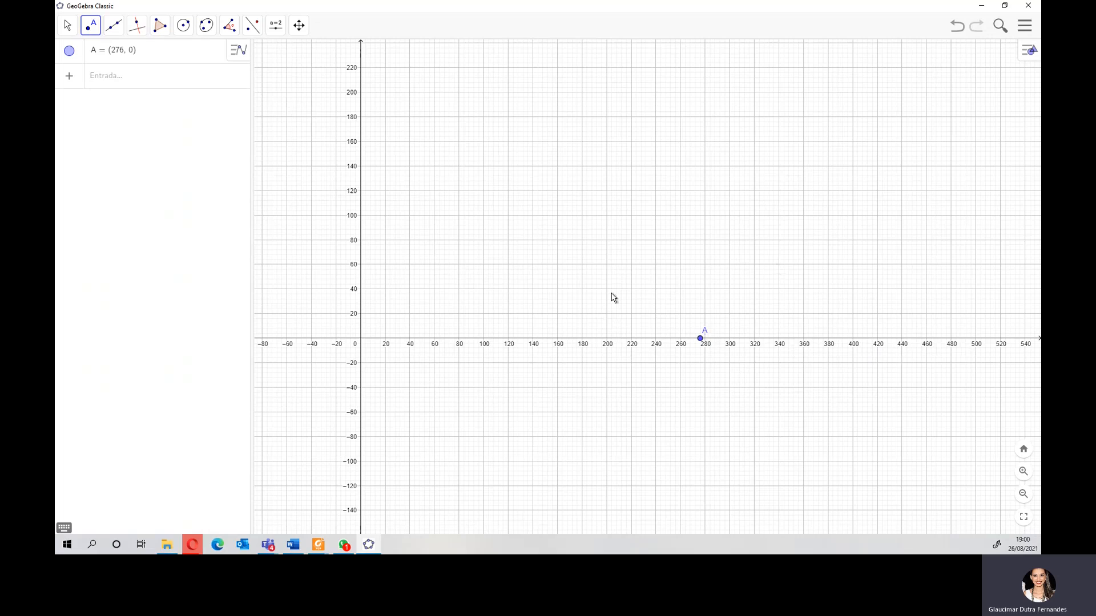
pyautogui.click(126, 84)
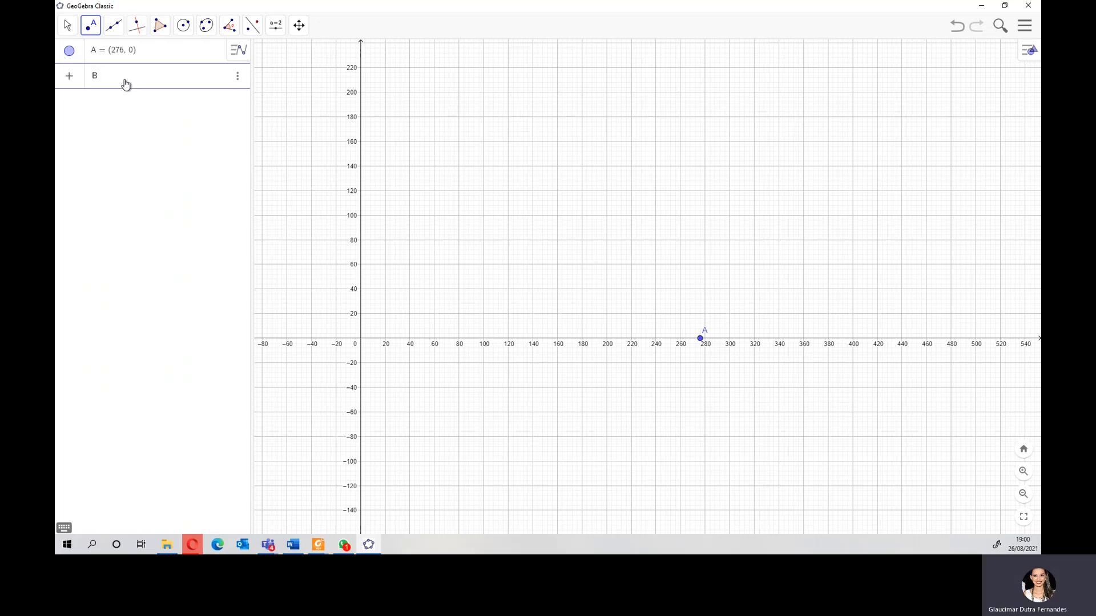
pyautogui.write('B = (55')
pyautogui.press('Return')
pyautogui.moveTo(319, 544)
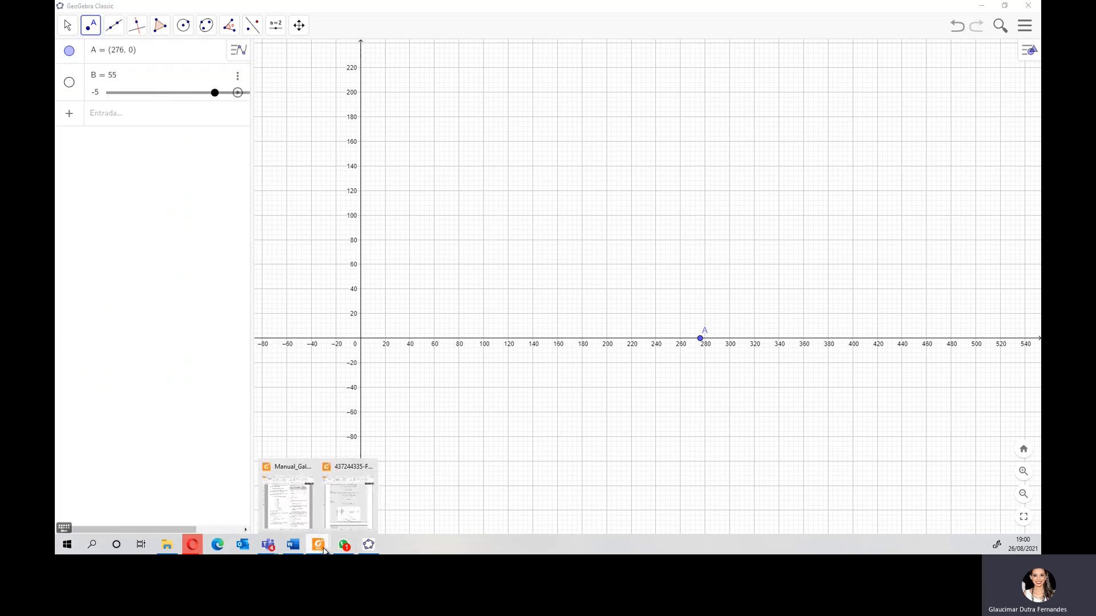
pyautogui.click(355, 506)
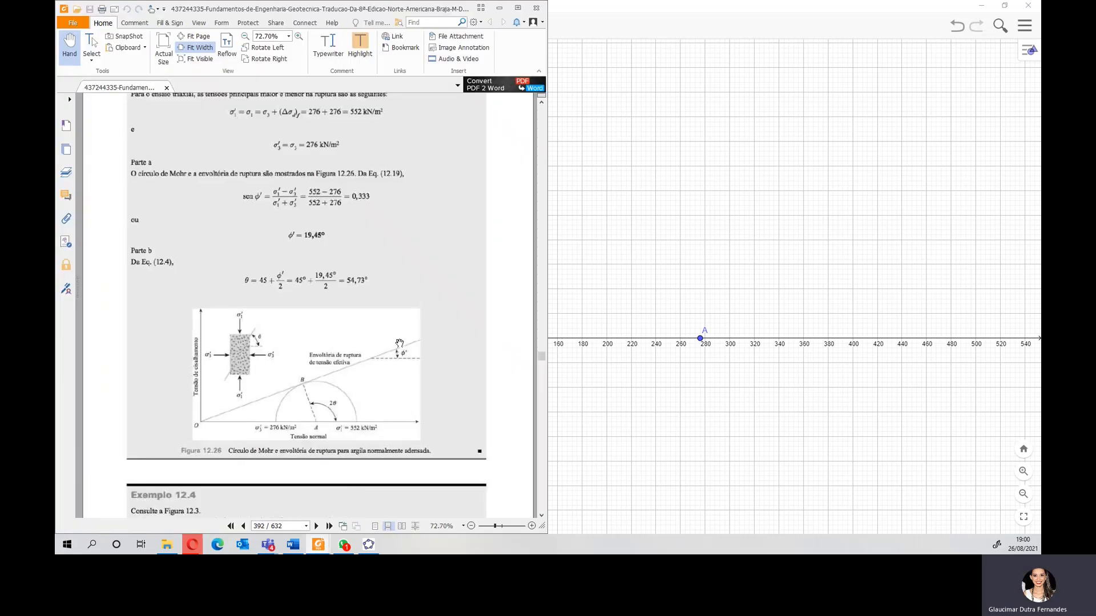
pyautogui.hotkey('alt', 'Tab')
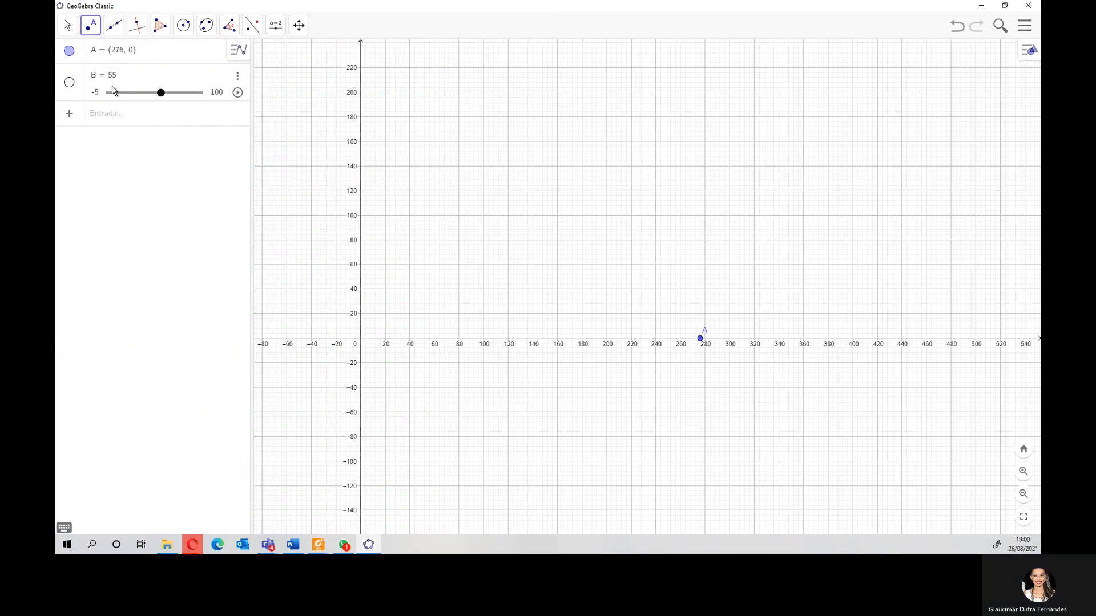
pyautogui.click(237, 76)
pyautogui.click(243, 93)
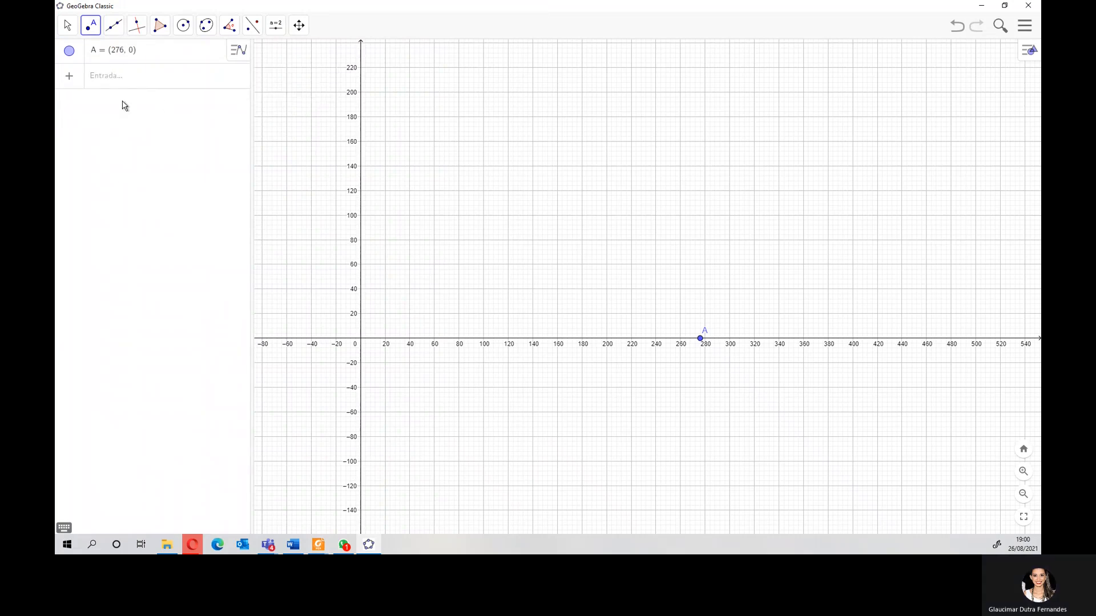
# Create point B at coordinates (552, 0) by entering its definition in the algebra input.
pyautogui.click(123, 80)
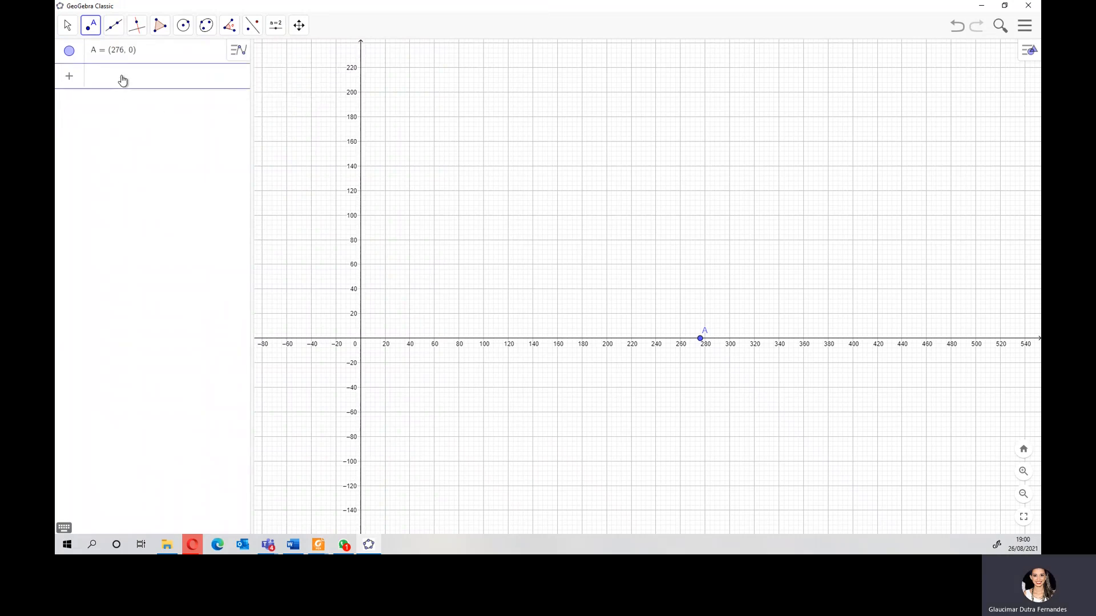
pyautogui.write('B = (552, 0')
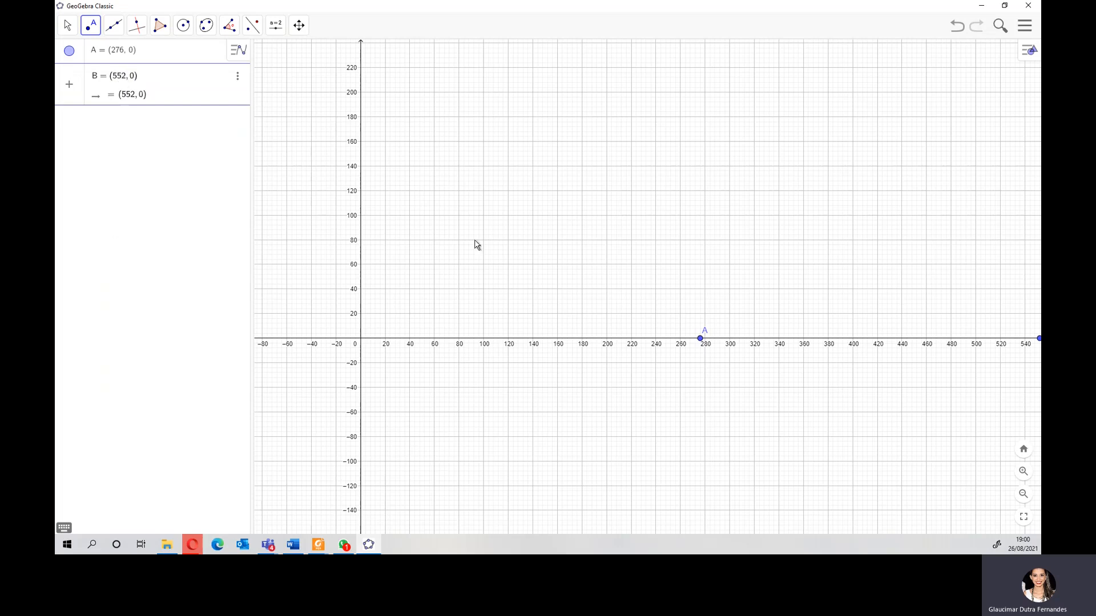
pyautogui.scroll(-2, 477, 244)
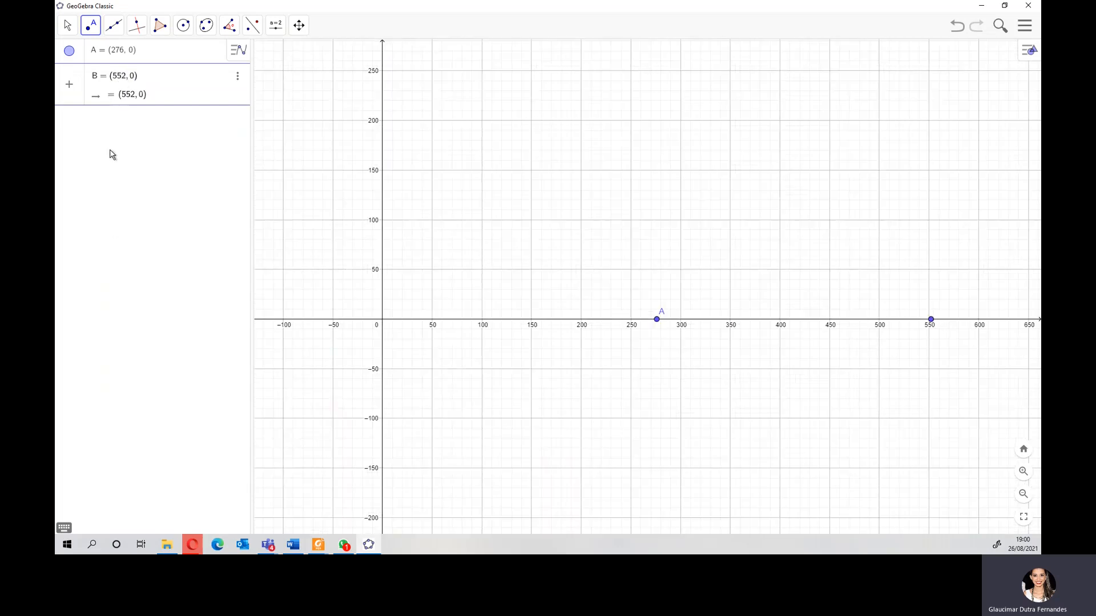
pyautogui.press('Return')
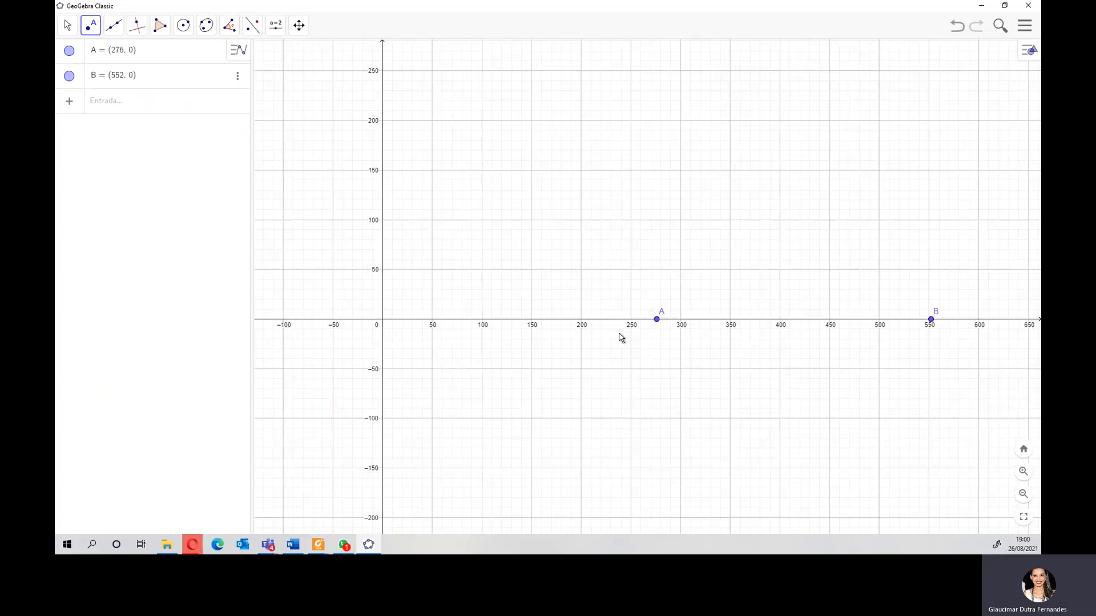
# Draw the upper half of Mohr's circle as a semicircle from point A to point B.
pyautogui.scroll(-2, 578, 325)
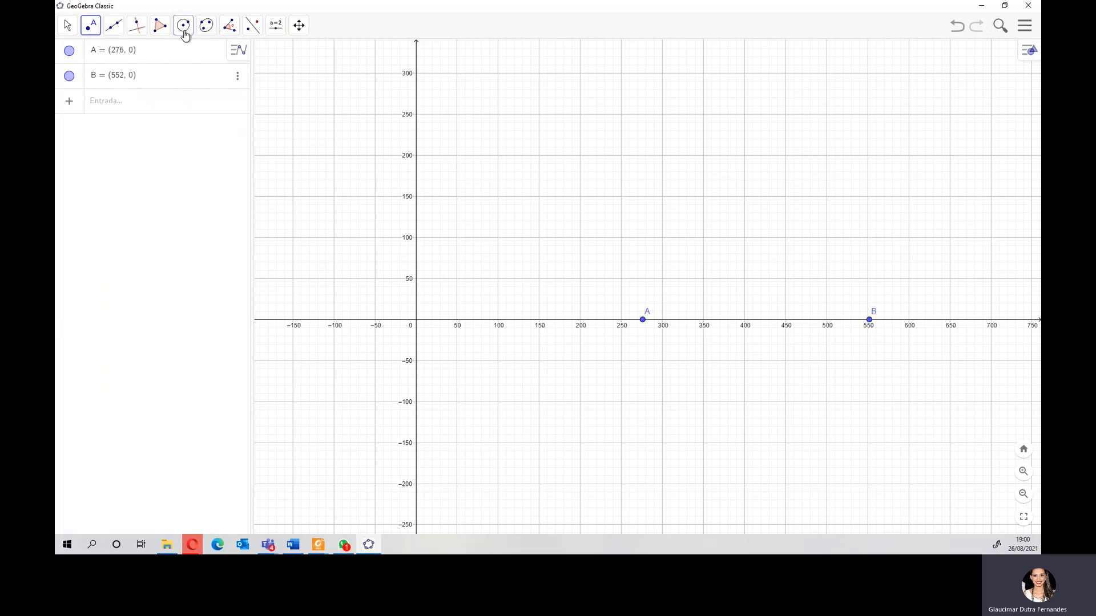
pyautogui.click(184, 33)
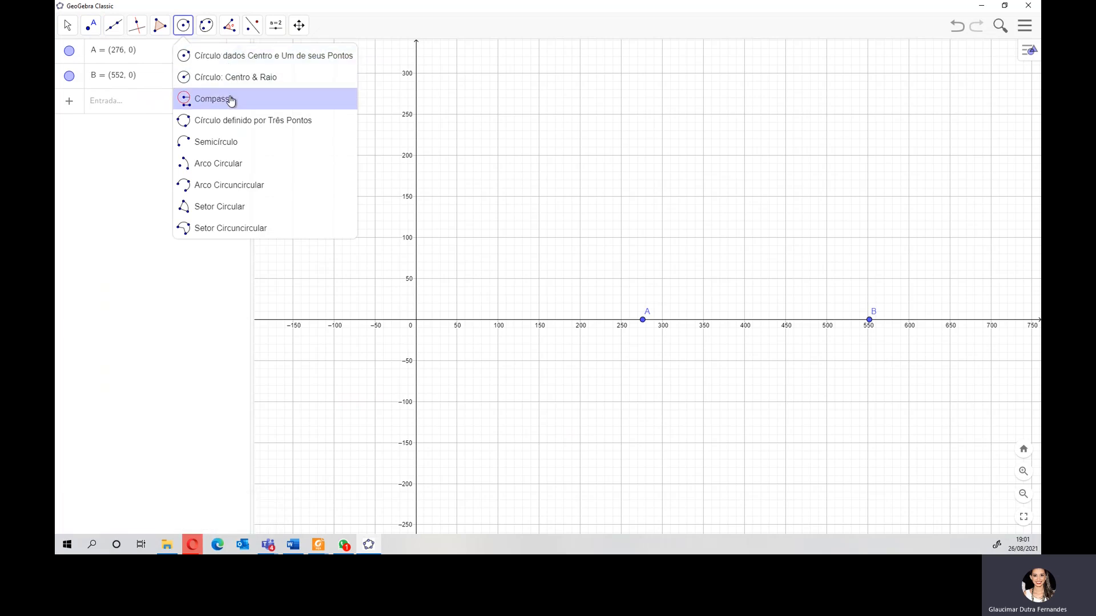
pyautogui.click(195, 150)
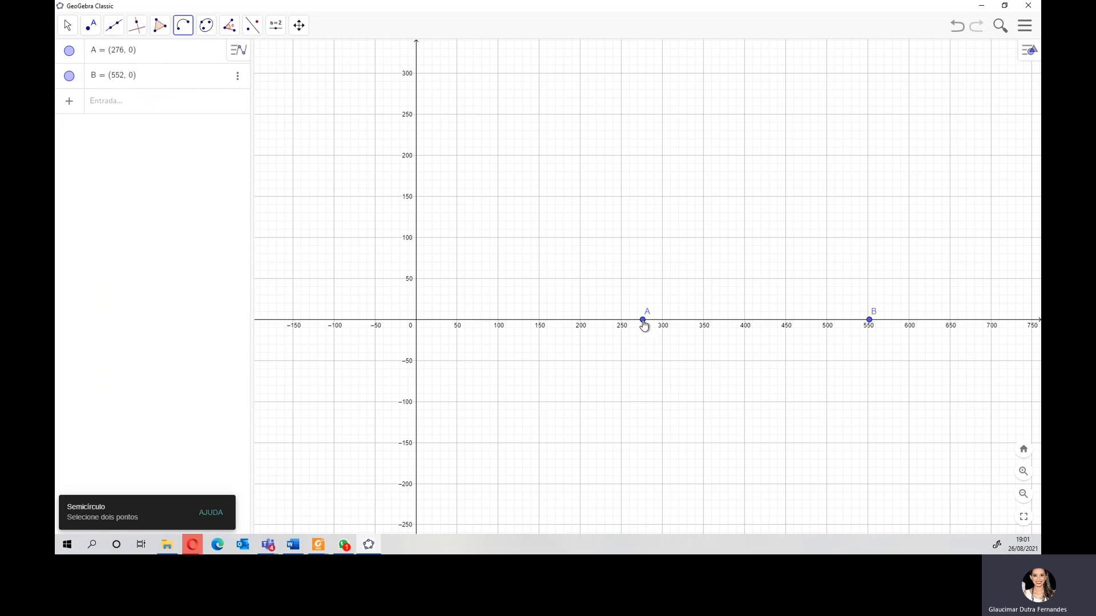
pyautogui.click(643, 322)
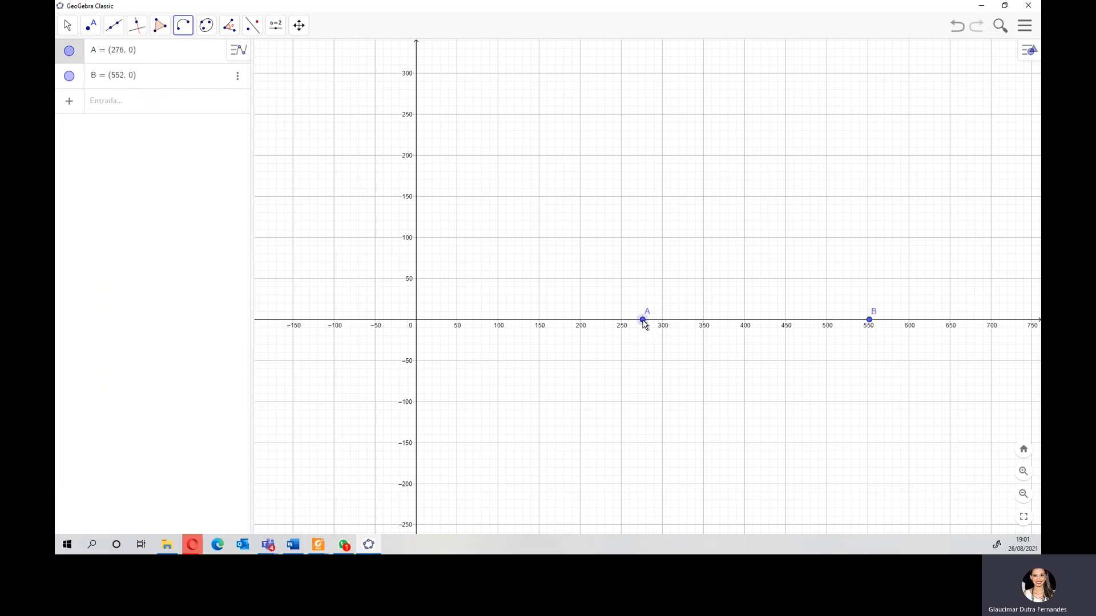
pyautogui.click(870, 323)
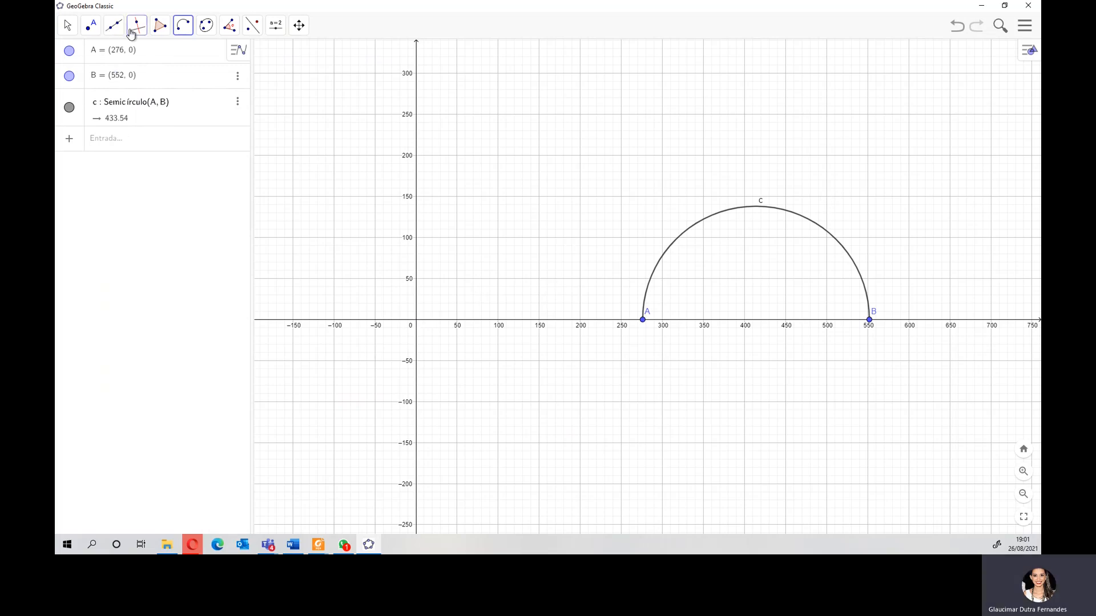
# Create point O at the origin by entering the definition O = (0, 0).
pyautogui.click(93, 33)
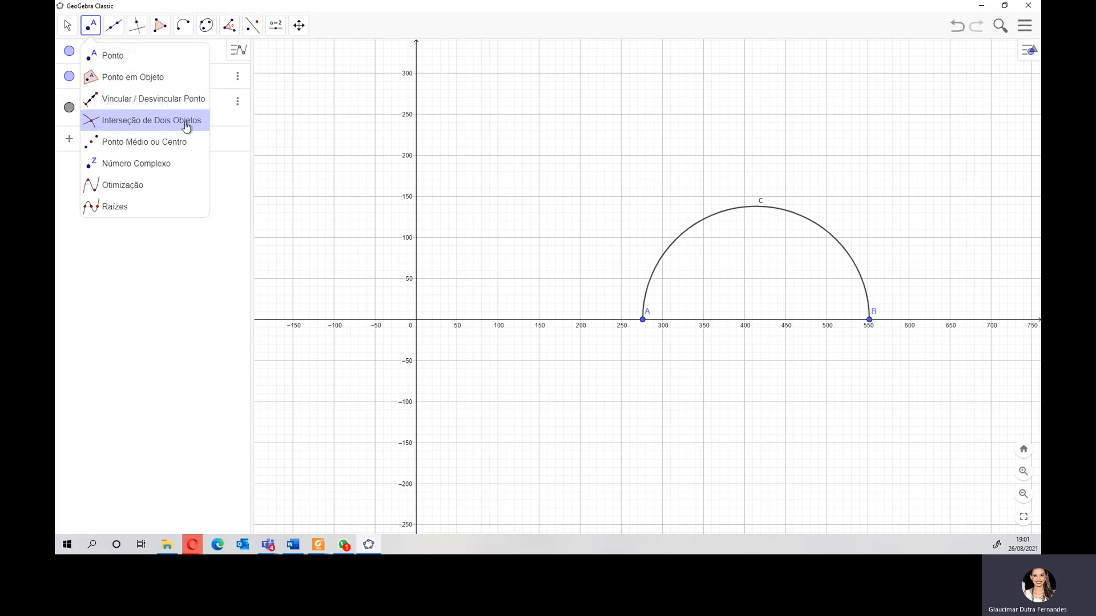
pyautogui.click(116, 62)
pyautogui.click(109, 142)
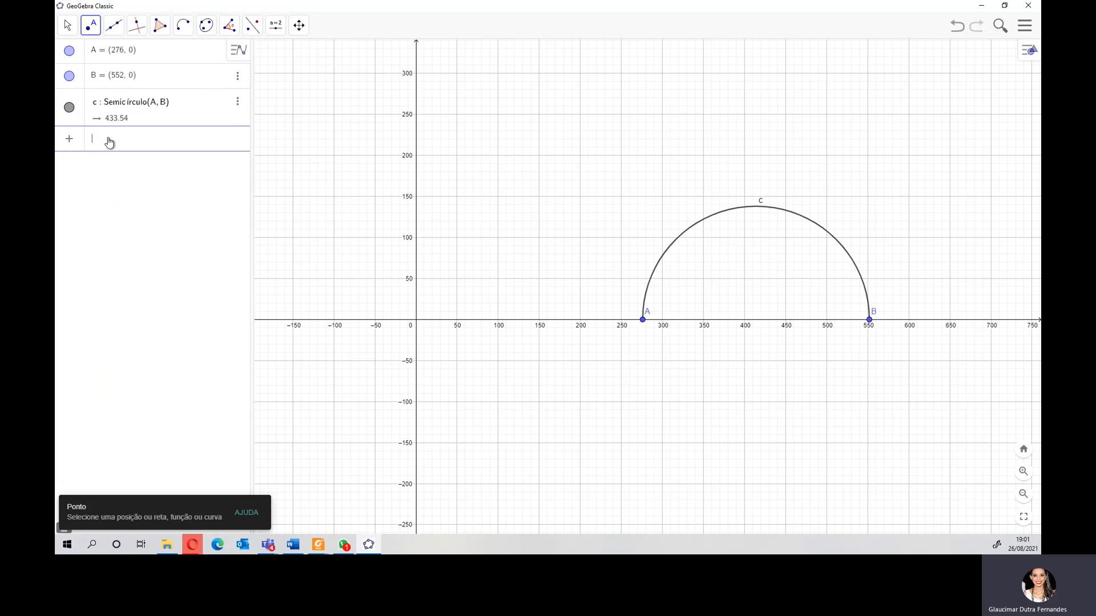
pyautogui.write('C')
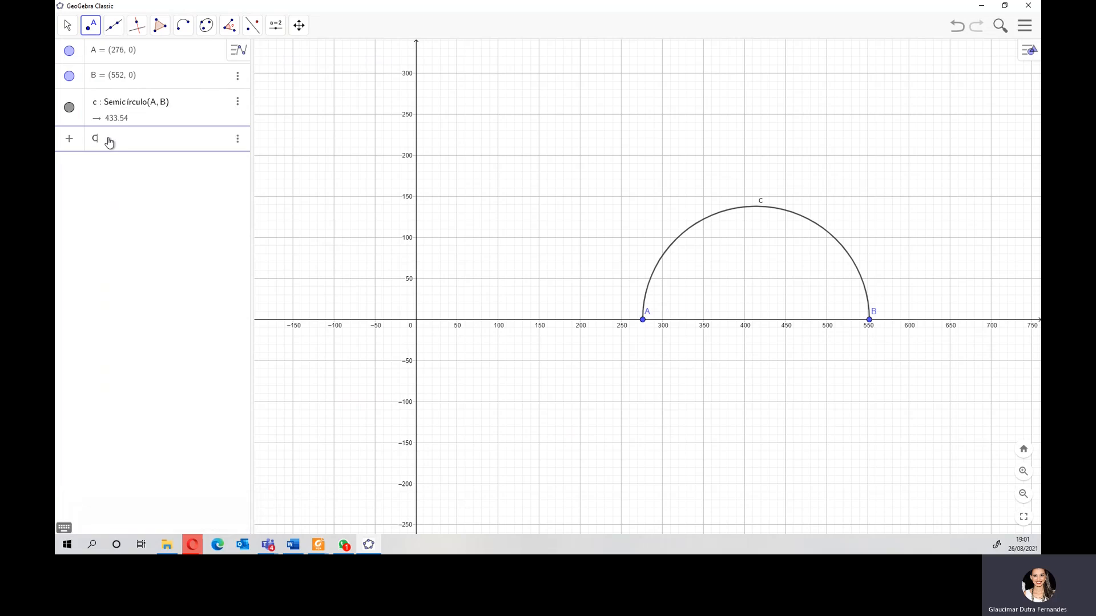
pyautogui.press('BackSpace')
pyautogui.write('O ')
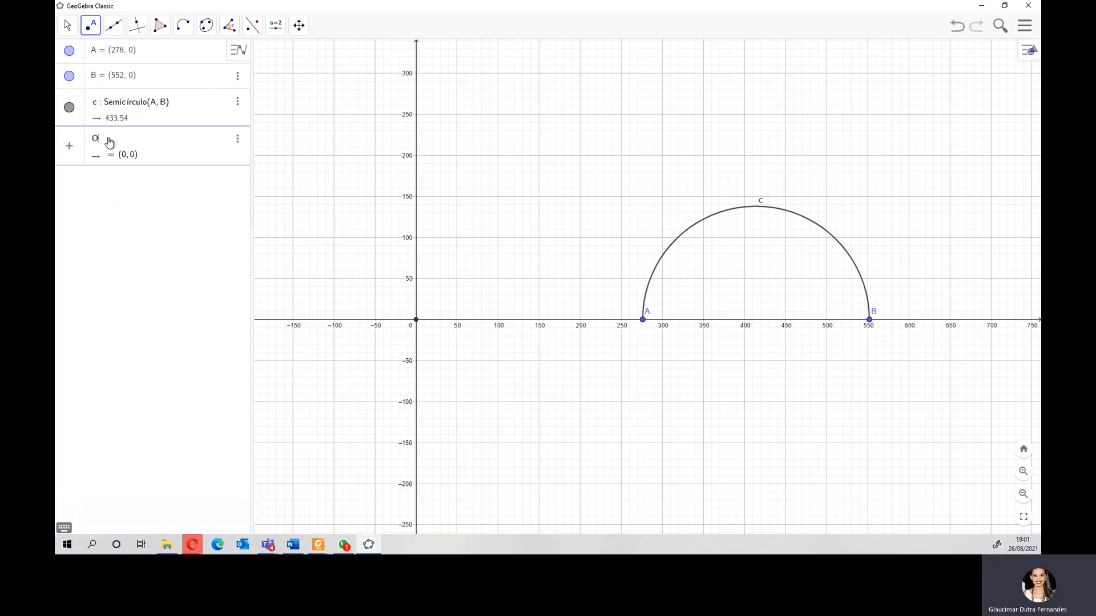
pyautogui.write('= (0, 0')
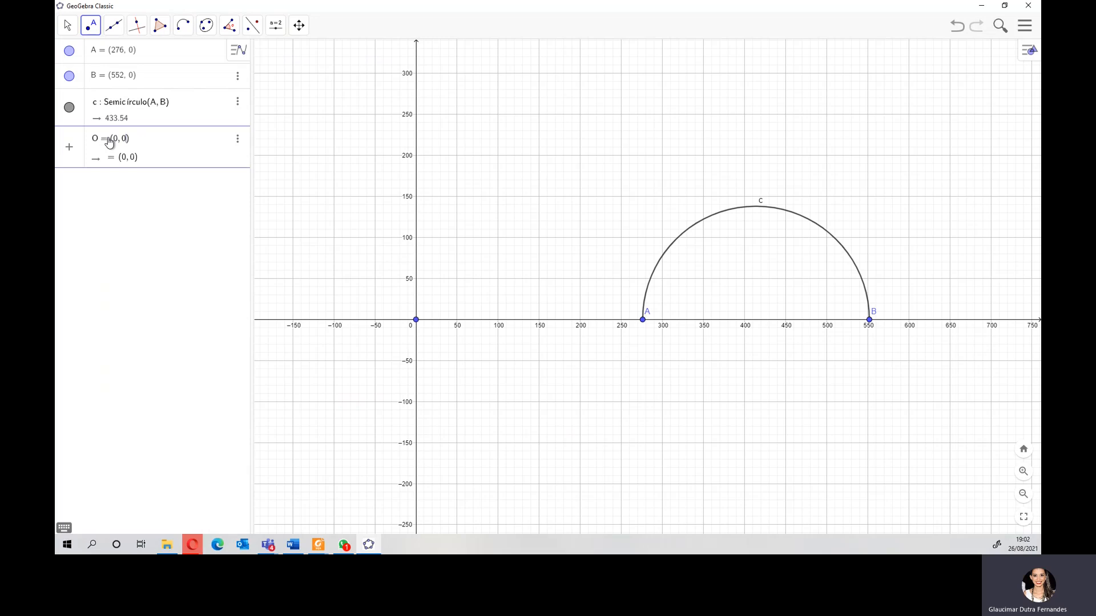
pyautogui.press('Return')
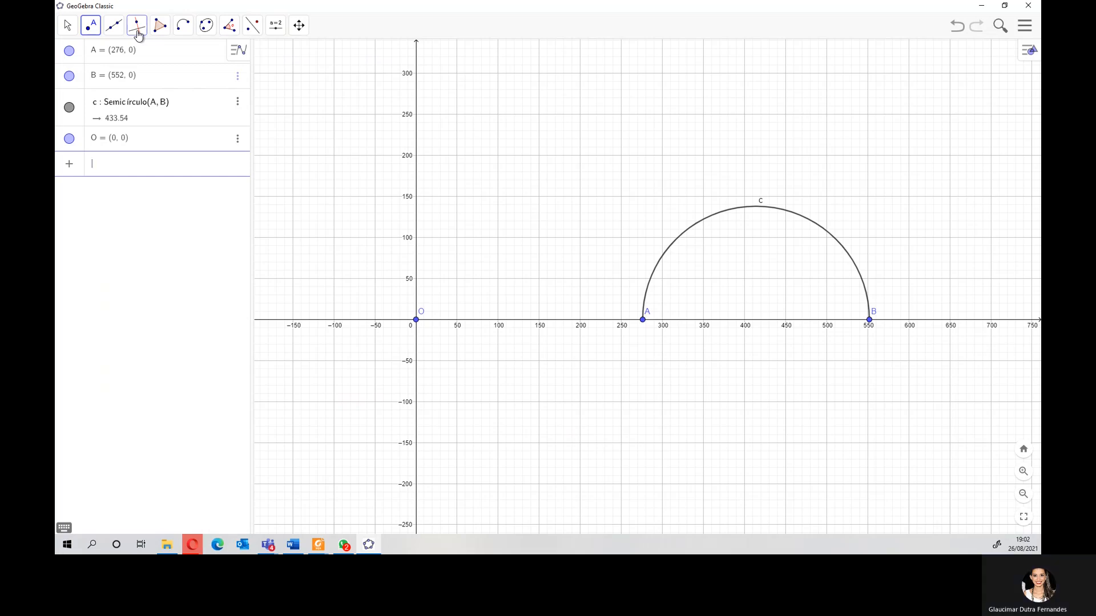
# Construct the failure envelope as a tangent line from point O to the semicircle.
pyautogui.click(138, 34)
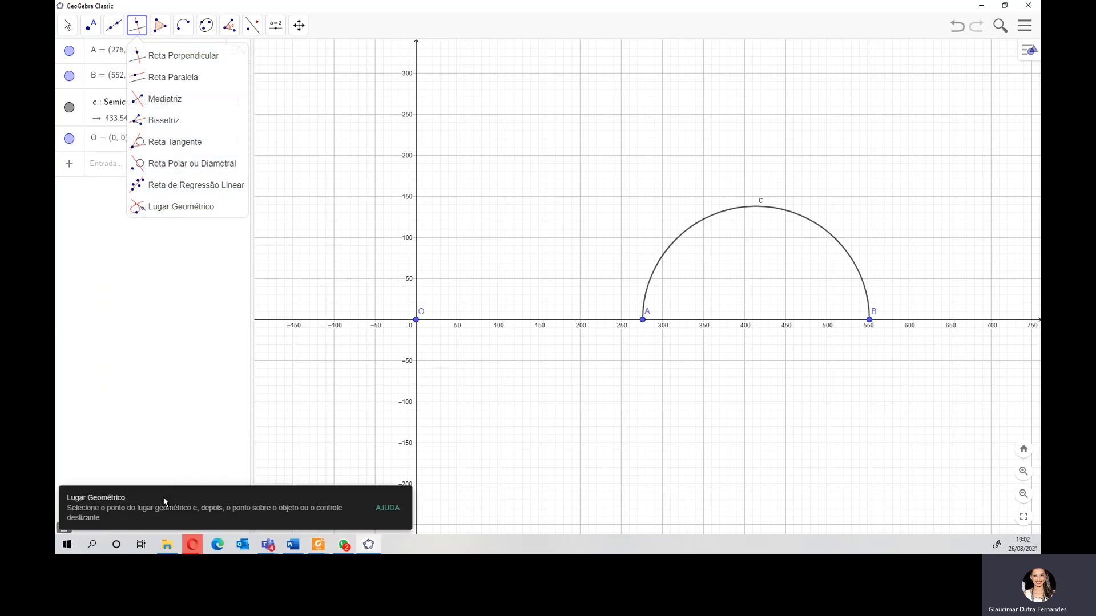
pyautogui.click(174, 142)
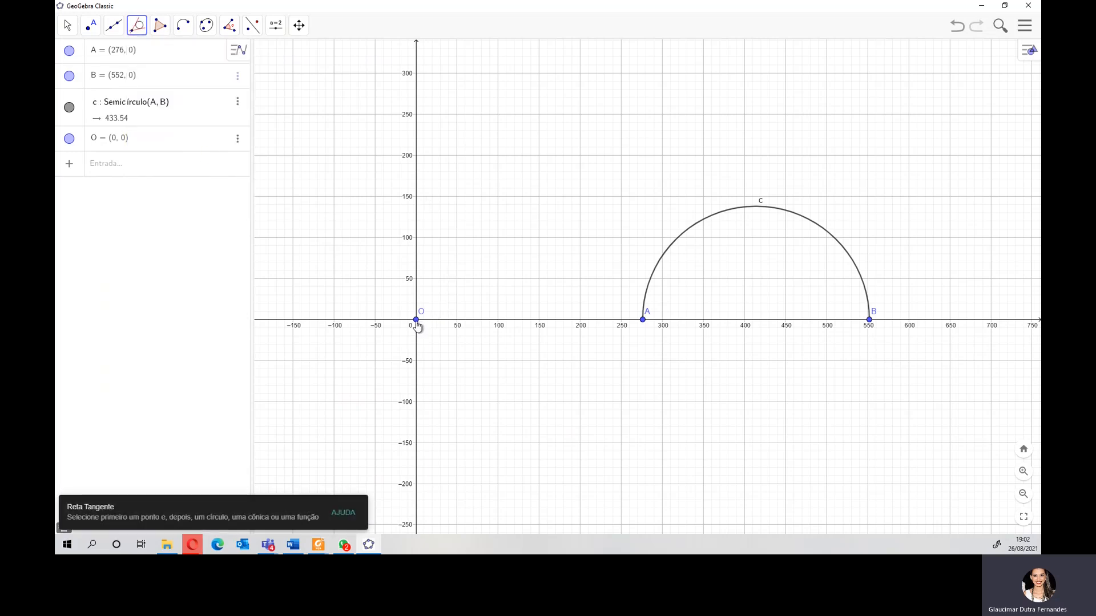
pyautogui.click(417, 326)
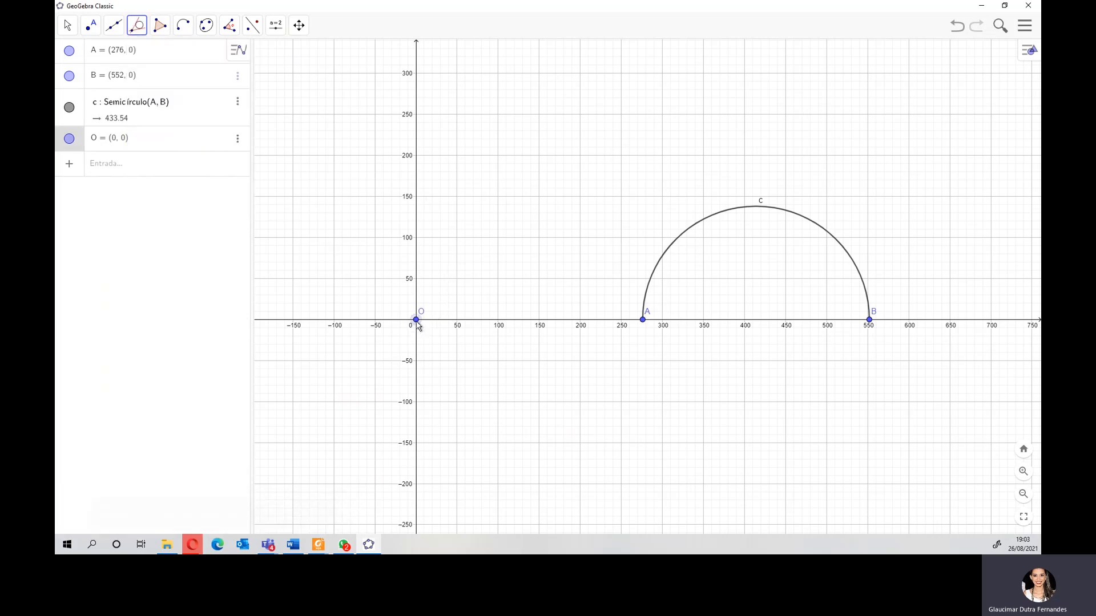
pyautogui.click(751, 212)
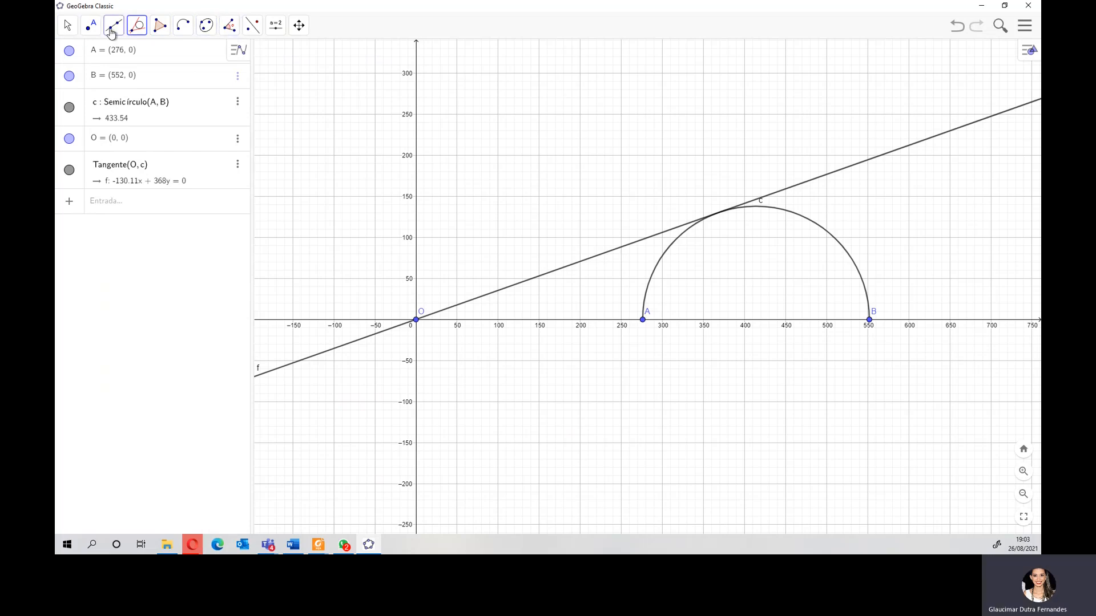
# Add the angle between tangent line f and the x-axis with the Angle tool.
pyautogui.click(232, 31)
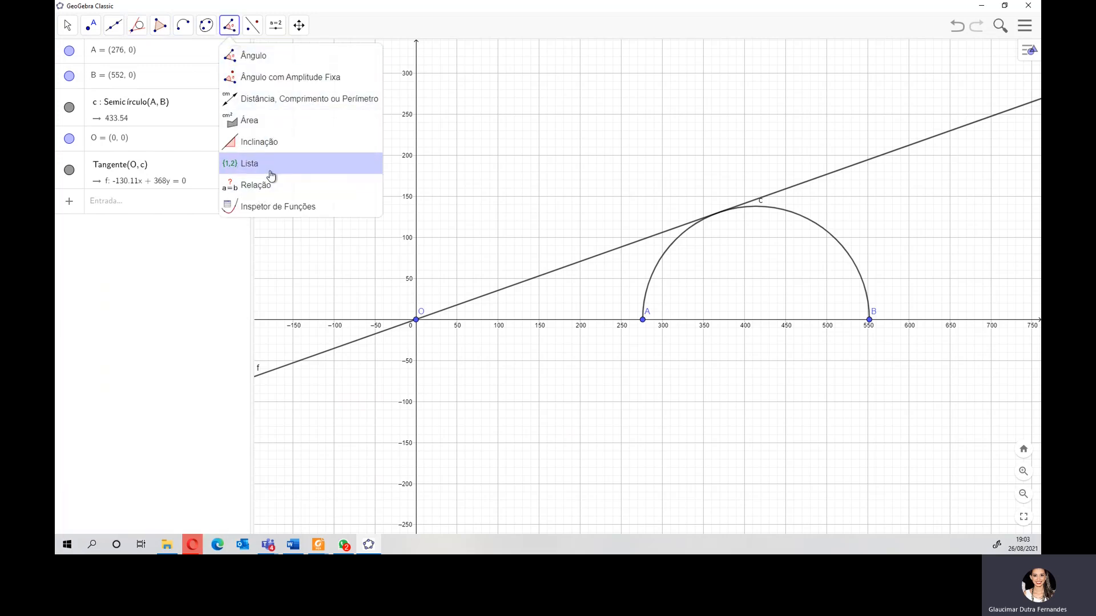
pyautogui.click(280, 67)
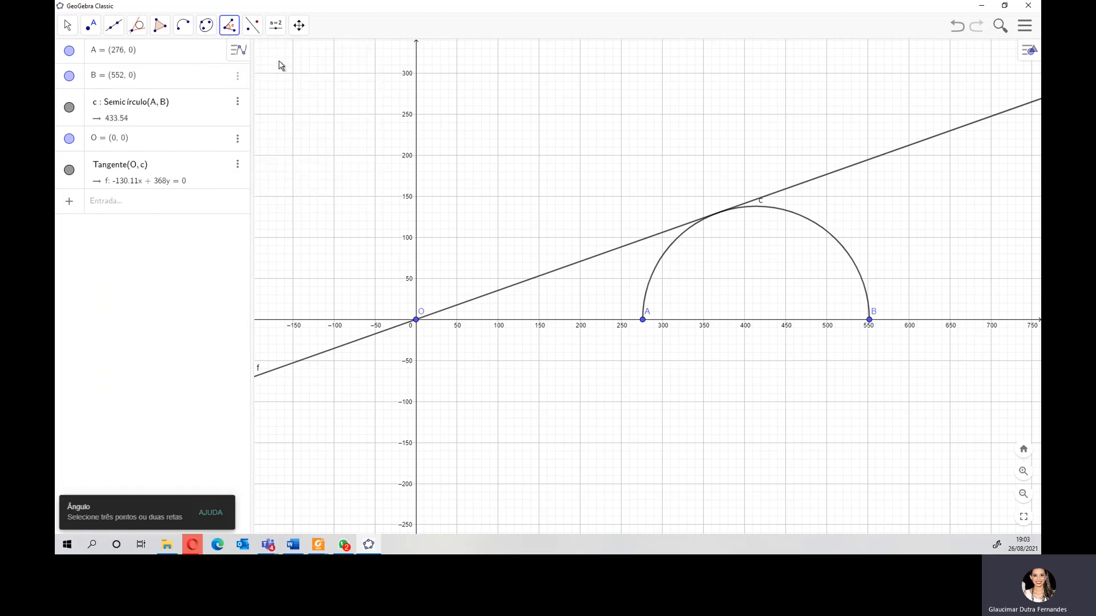
pyautogui.click(533, 284)
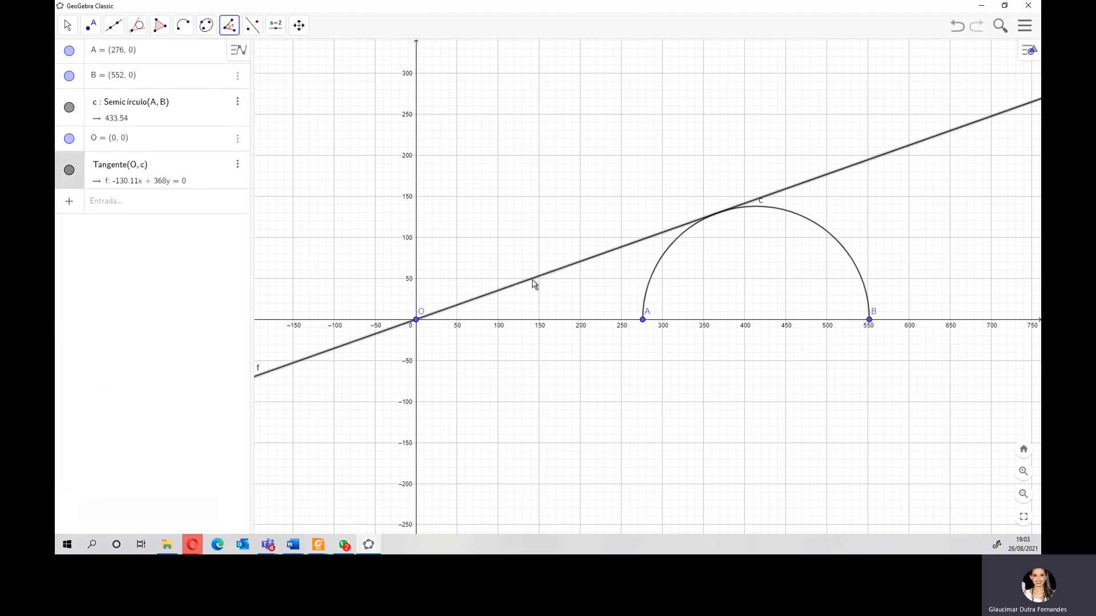
pyautogui.click(525, 320)
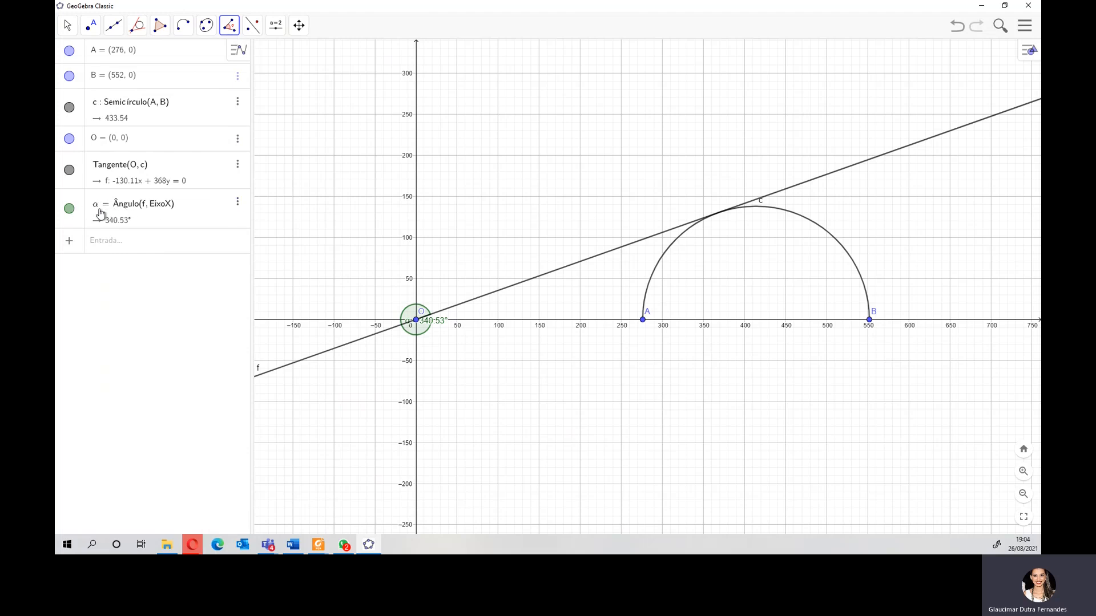
# Set the angle range of the angle between tangent line f and the x-axis to 0° e 180°.
pyautogui.click(237, 203)
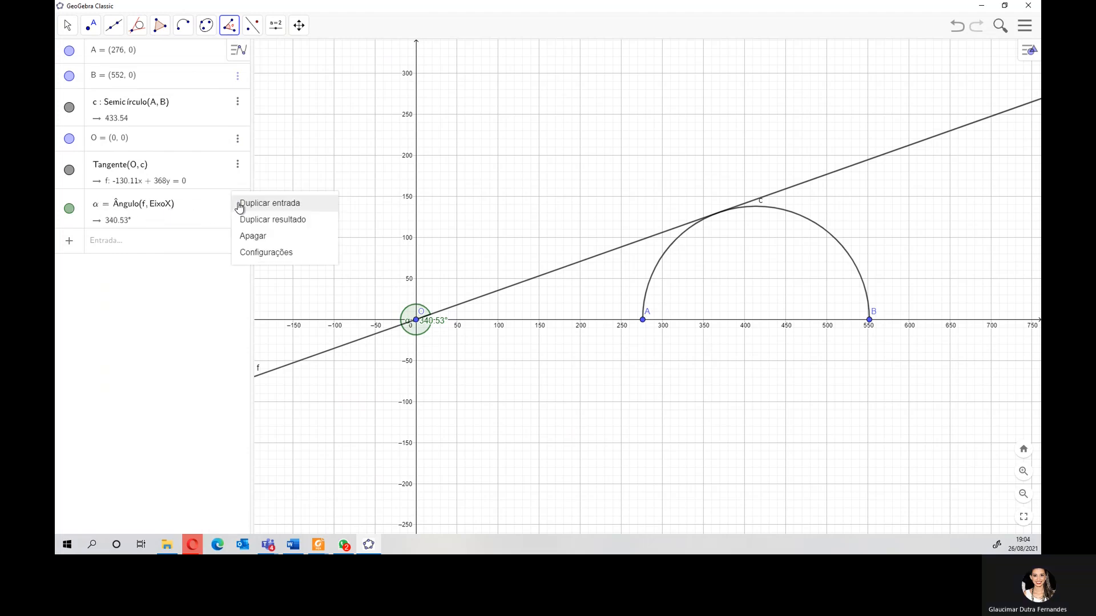
pyautogui.click(258, 253)
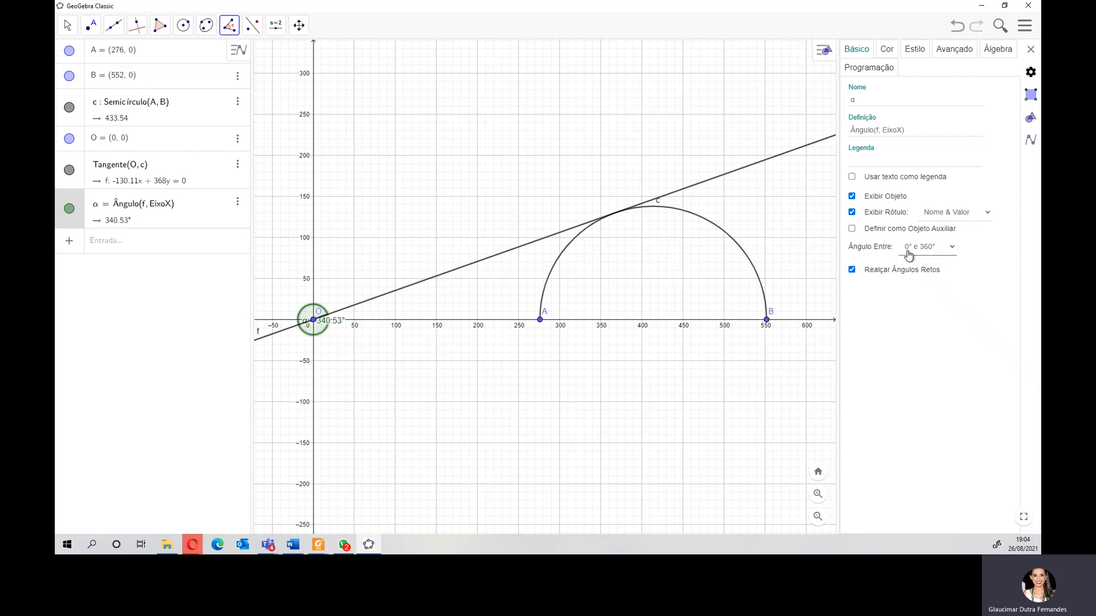
pyautogui.click(954, 251)
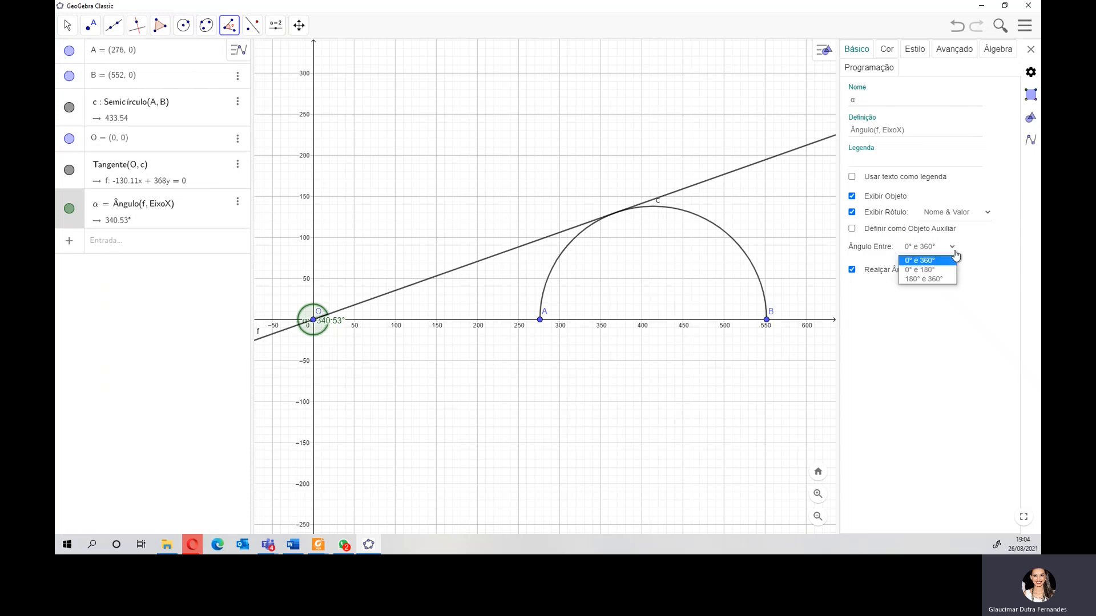
pyautogui.click(920, 271)
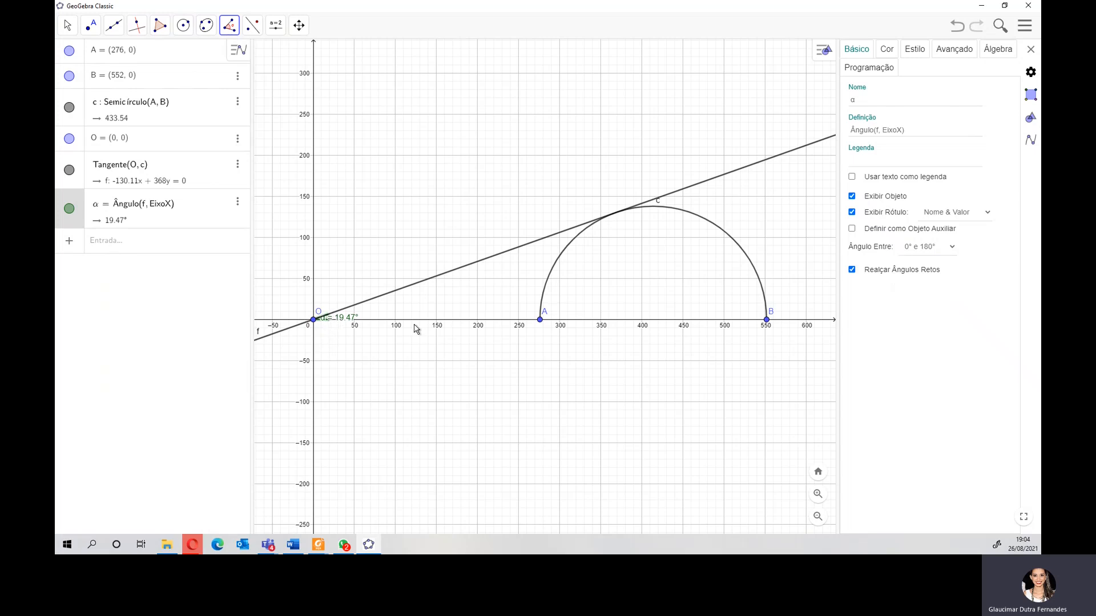
pyautogui.click(1030, 49)
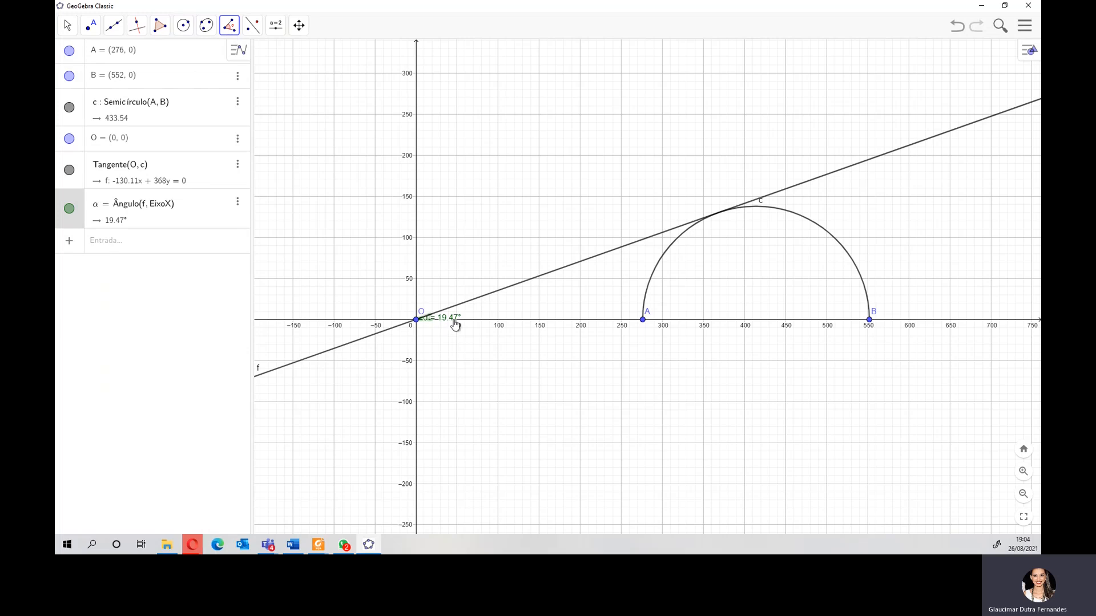
# Consult the worked solution and Figure 12.26 of Example 12.3 in the textbook PDF, then return to GeoGebra Classic.
pyautogui.click(318, 544)
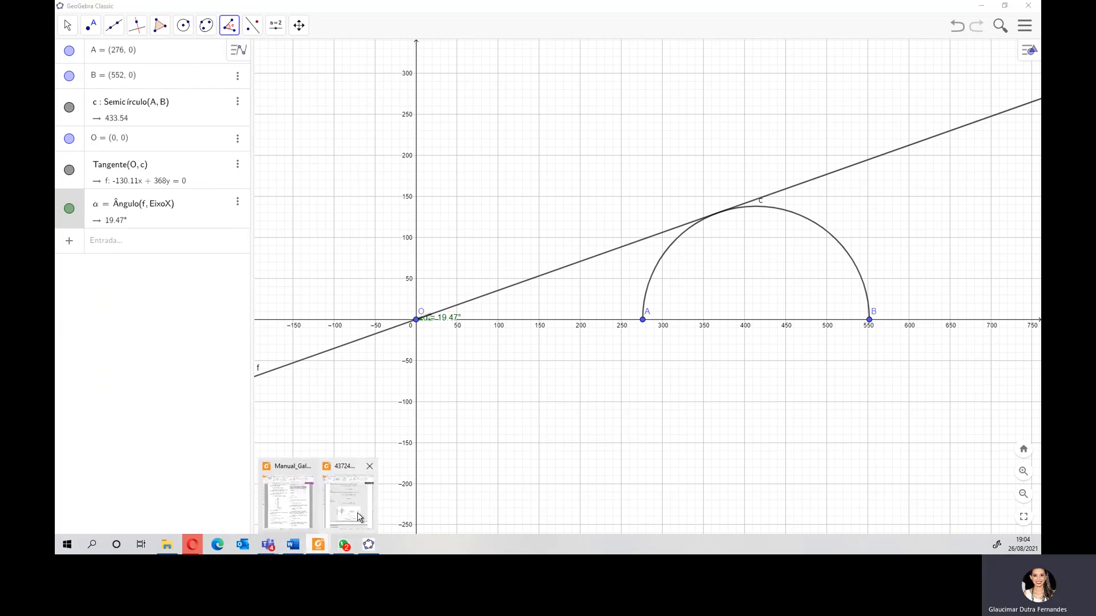
pyautogui.click(348, 503)
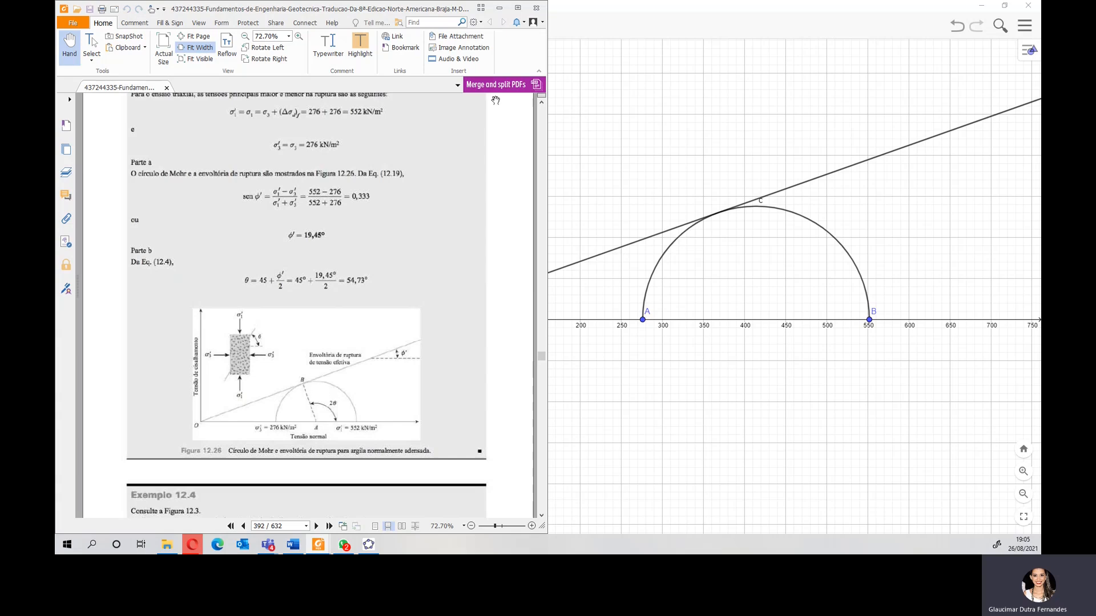
pyautogui.click(499, 11)
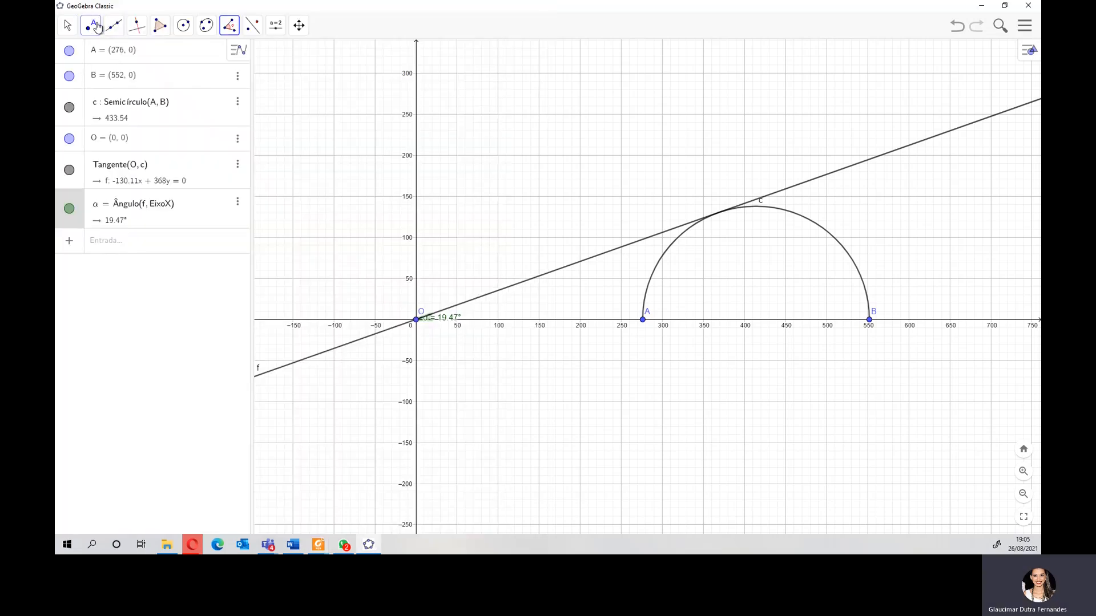
pyautogui.click(94, 28)
pyautogui.click(103, 54)
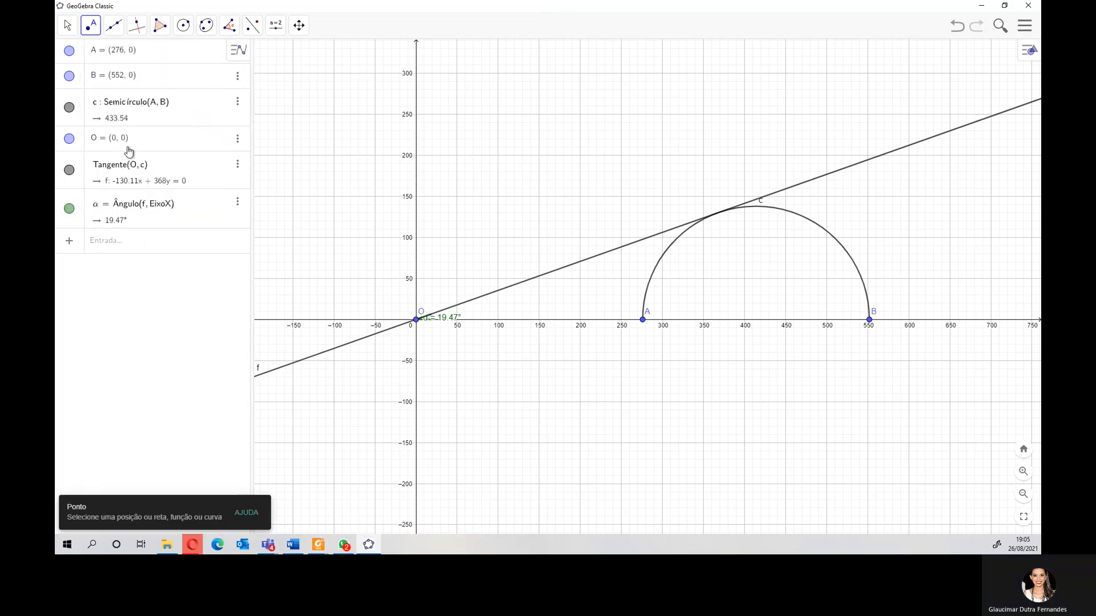
pyautogui.click(130, 242)
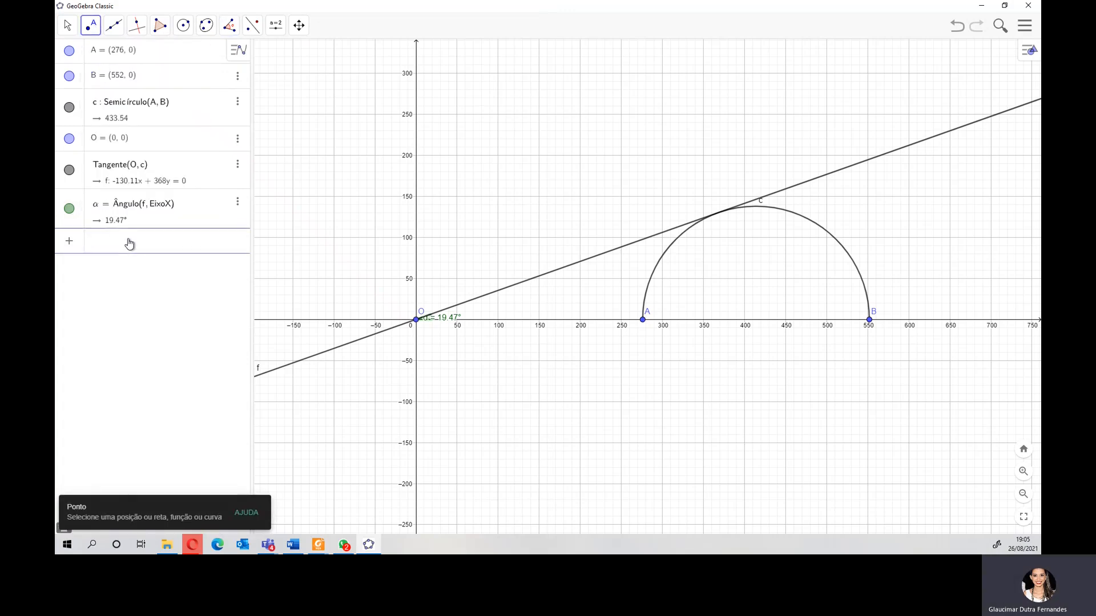
pyautogui.write('D')
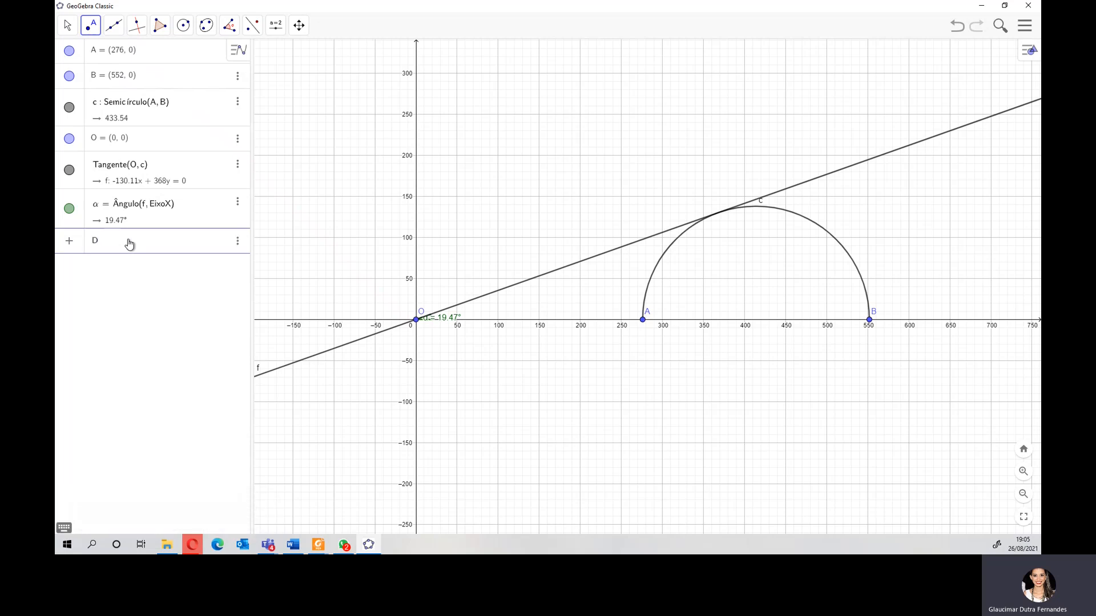
pyautogui.write('=(')
pyautogui.press('BackSpace')
pyautogui.press('BackSpace')
pyautogui.press('BackSpace')
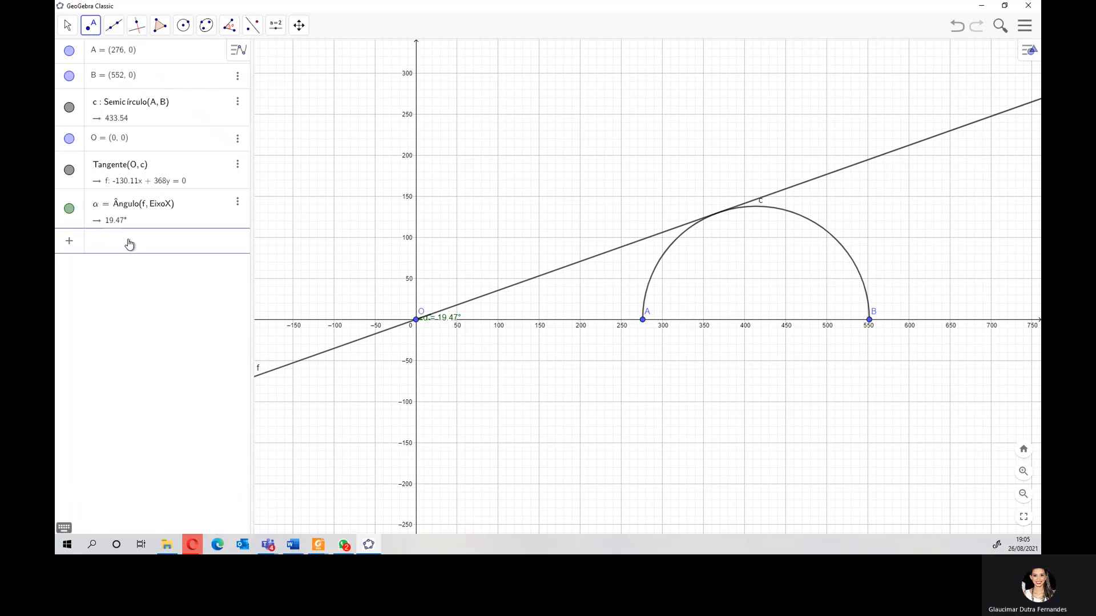
# Mark the tangency point with the Intersection tool, using tangent line f and semicircle c.
pyautogui.click(93, 27)
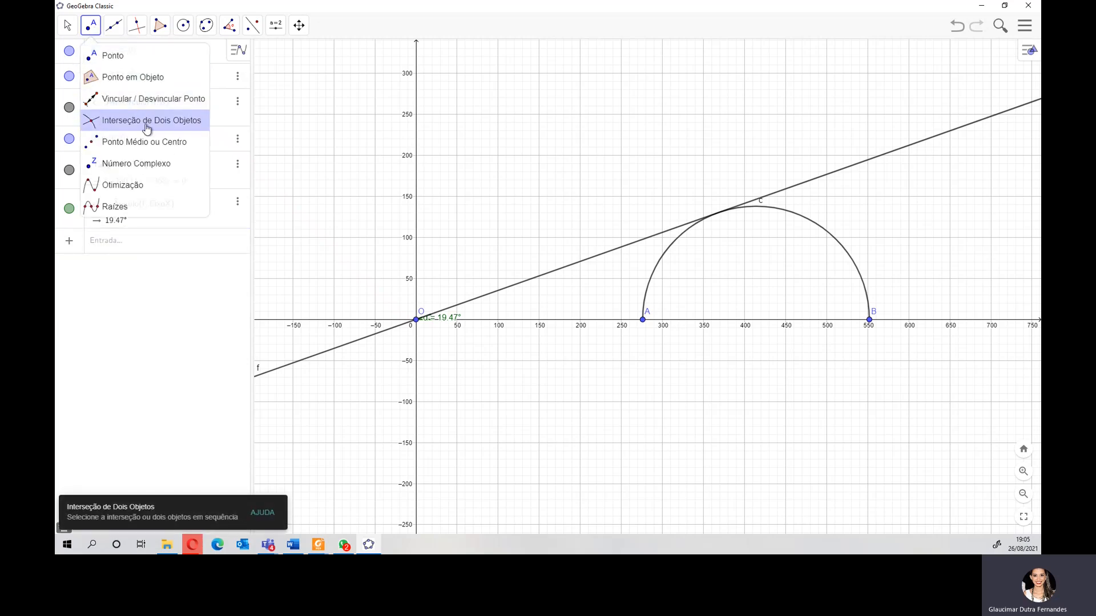
pyautogui.click(106, 126)
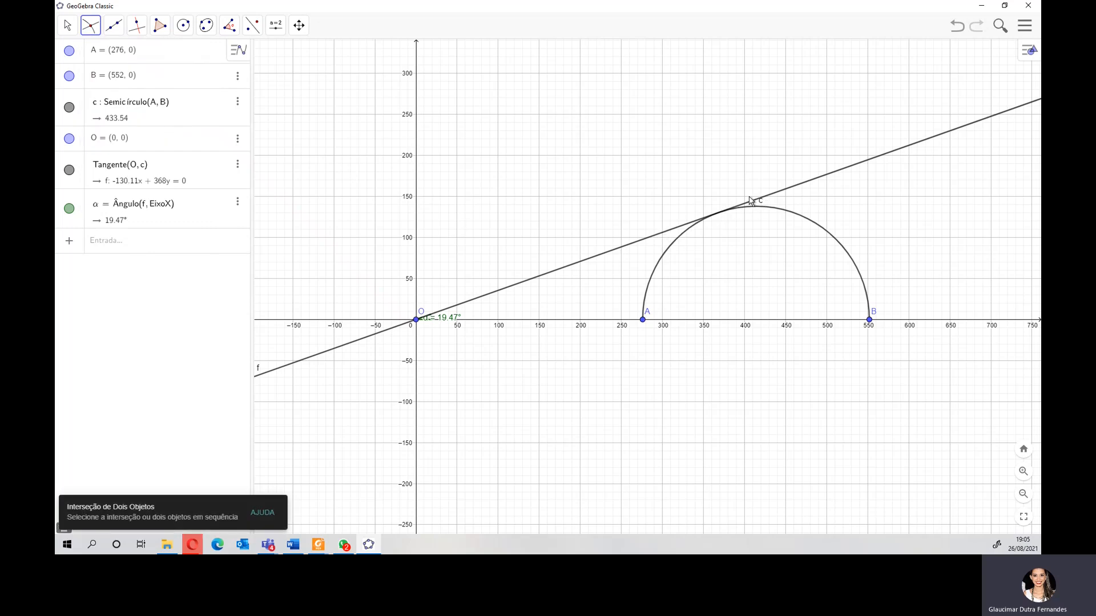
pyautogui.click(682, 229)
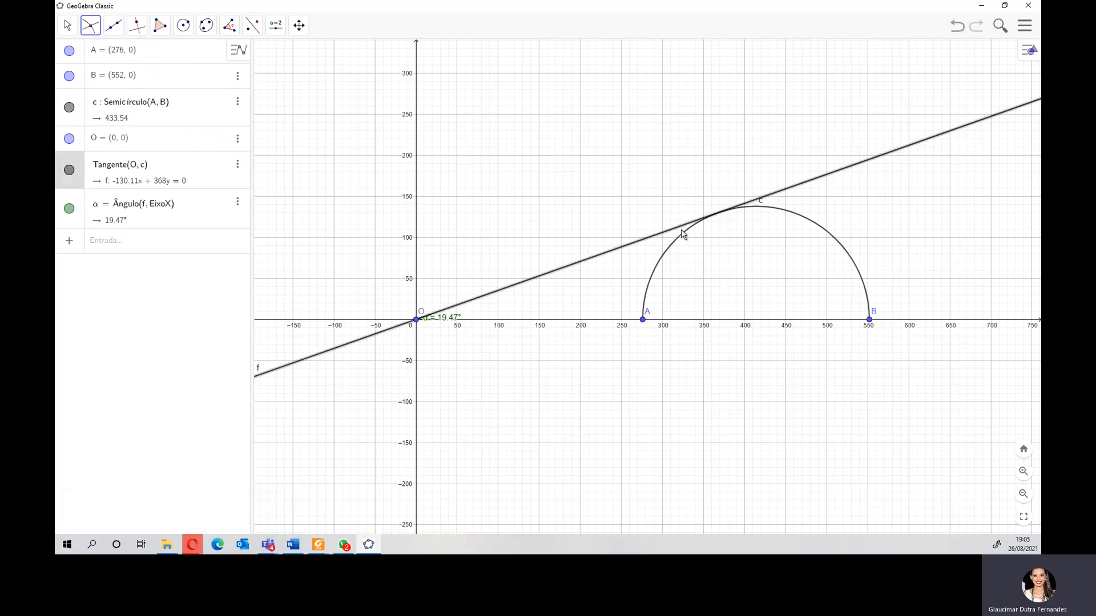
pyautogui.click(683, 239)
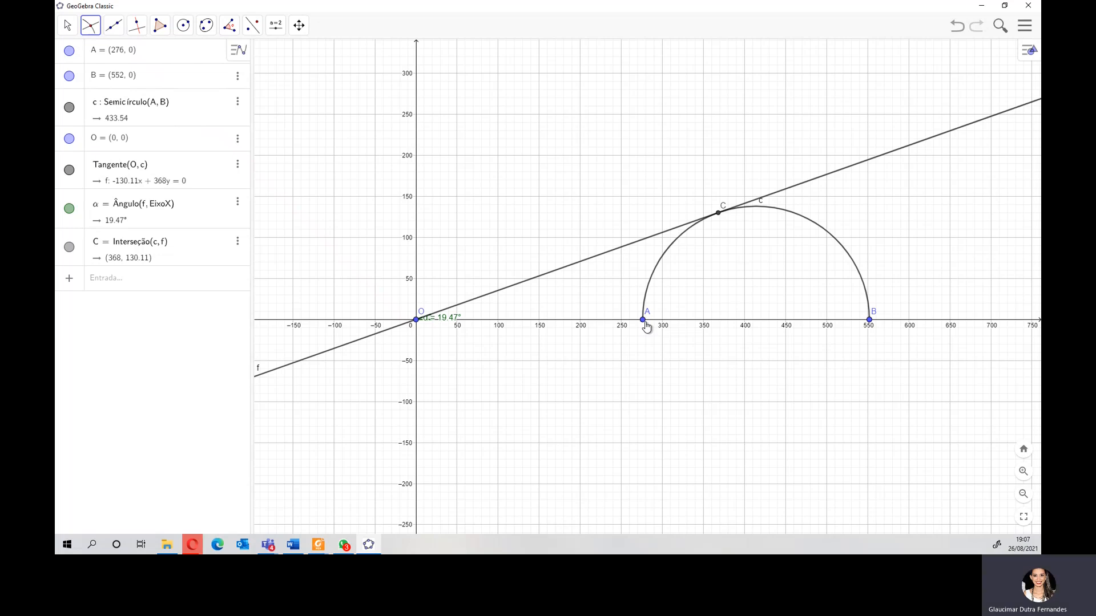
# Create point D at the centre of the semicircle by entering the definition D = (414,0).
pyautogui.click(91, 26)
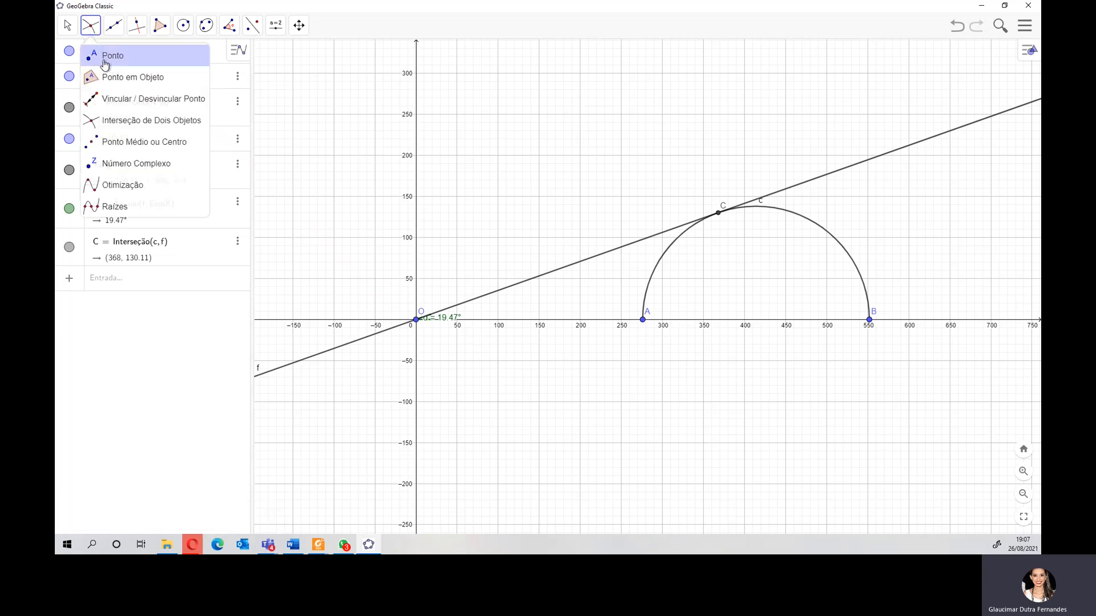
pyautogui.click(105, 57)
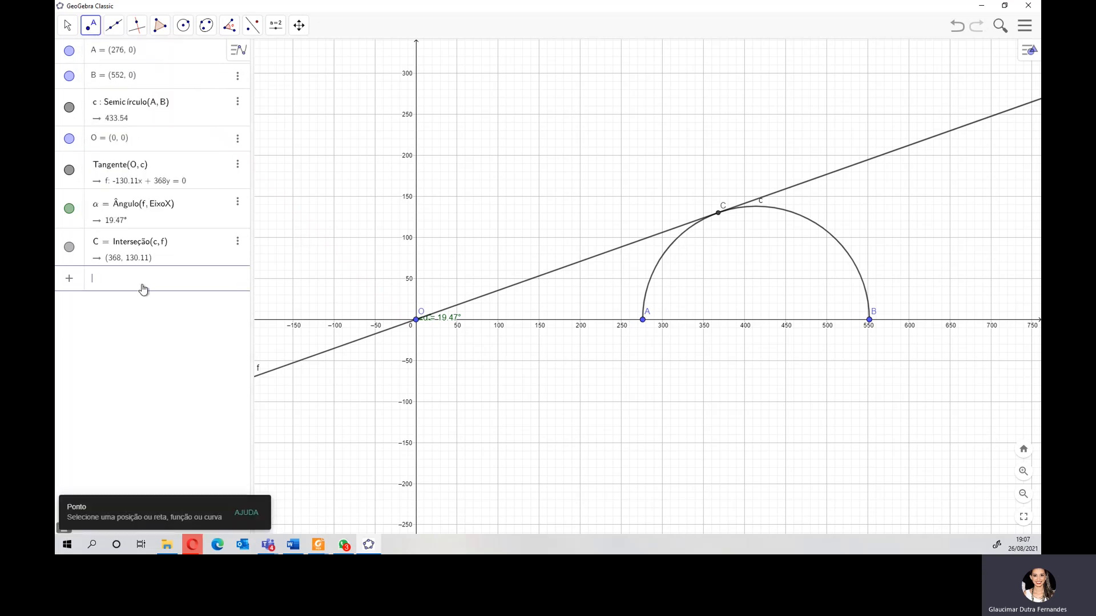
pyautogui.write('D = ')
pyautogui.write('(')
pyautogui.write('414,0')
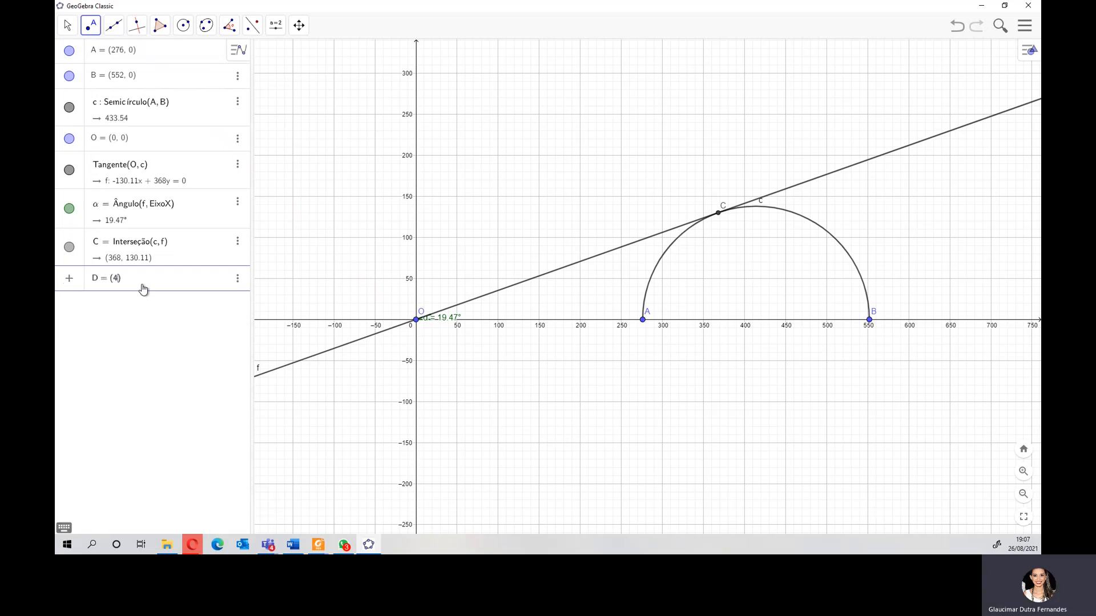
pyautogui.press('Return')
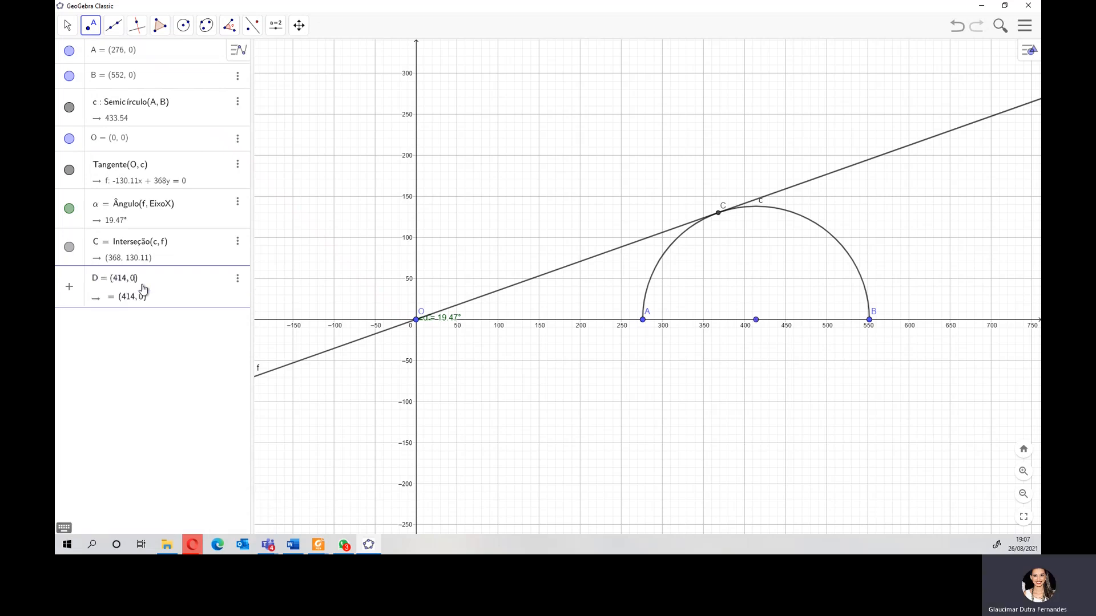
pyautogui.click(150, 357)
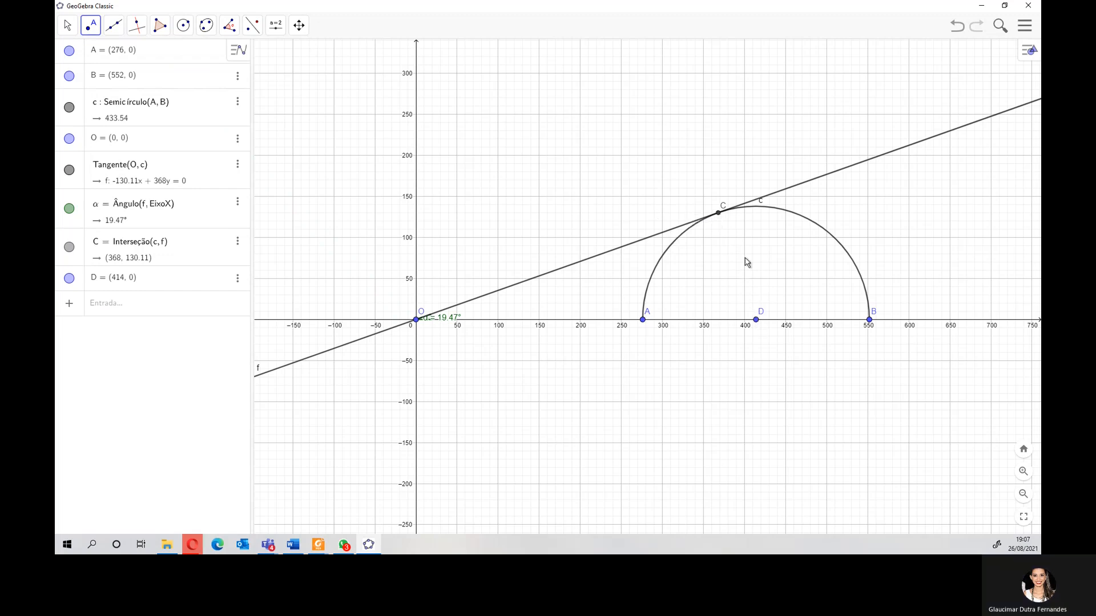
# Draw the radius as a segment from centre point D to tangency point C.
pyautogui.click(115, 35)
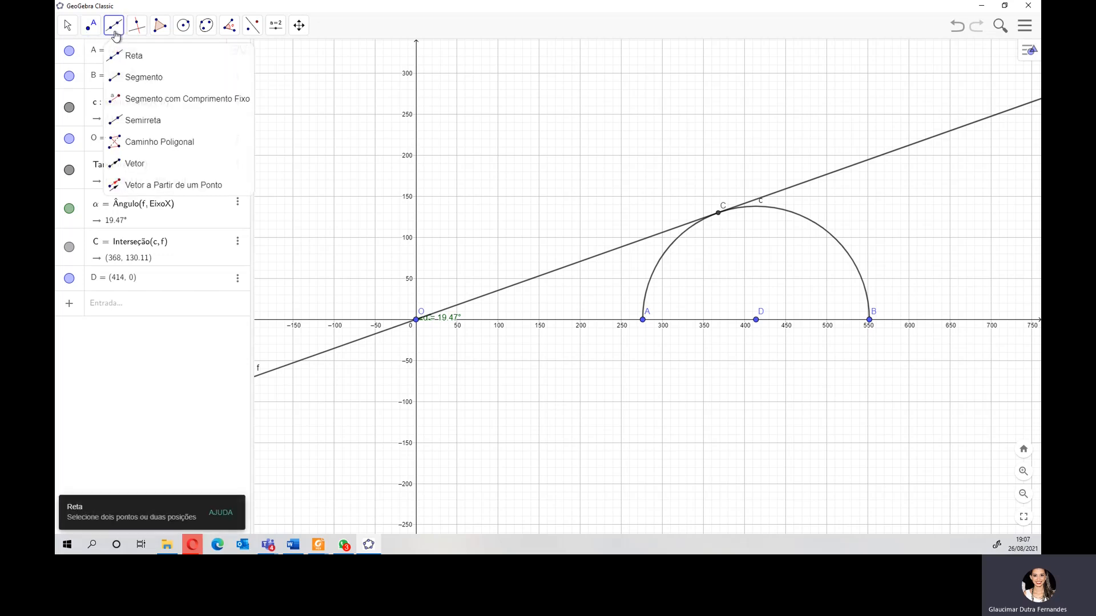
pyautogui.click(135, 86)
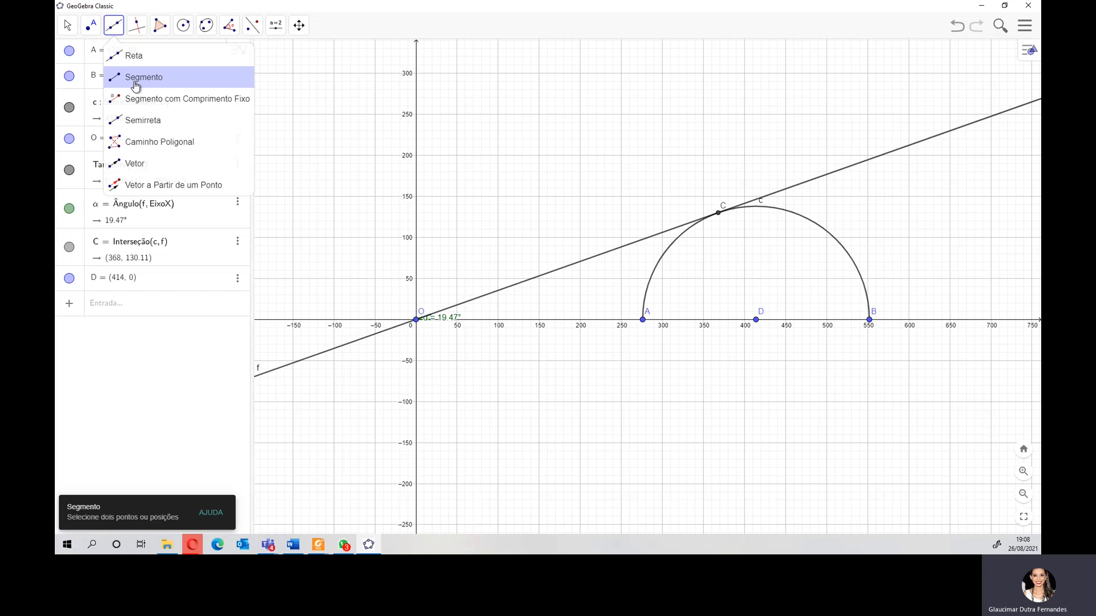
pyautogui.click(135, 85)
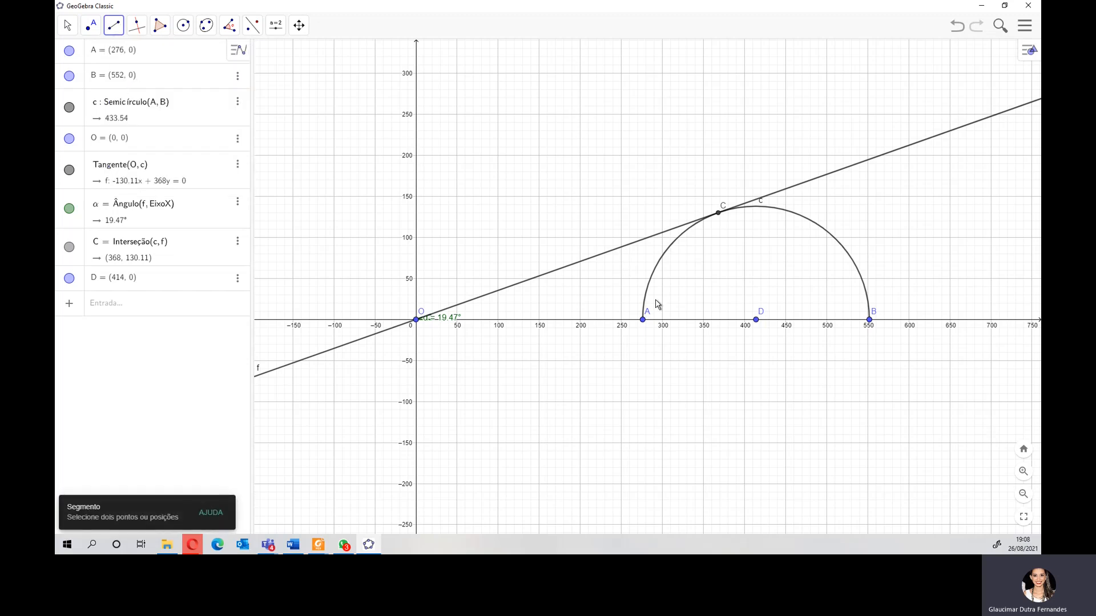
pyautogui.click(756, 321)
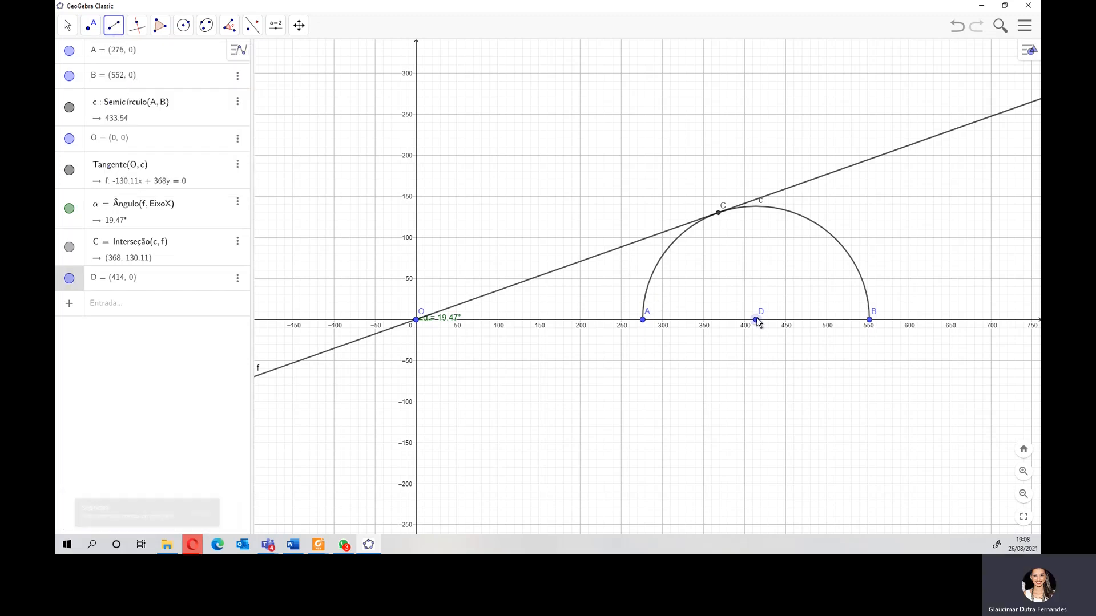
pyautogui.click(718, 214)
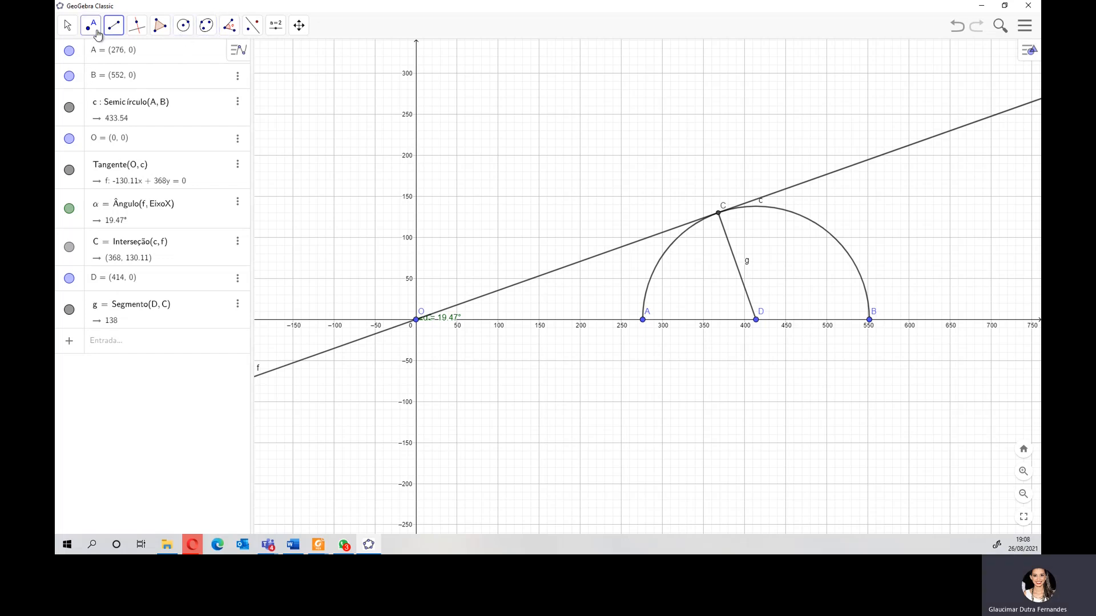
# Add the angle at centre point D through points B, D and C with the Angle tool.
pyautogui.click(231, 28)
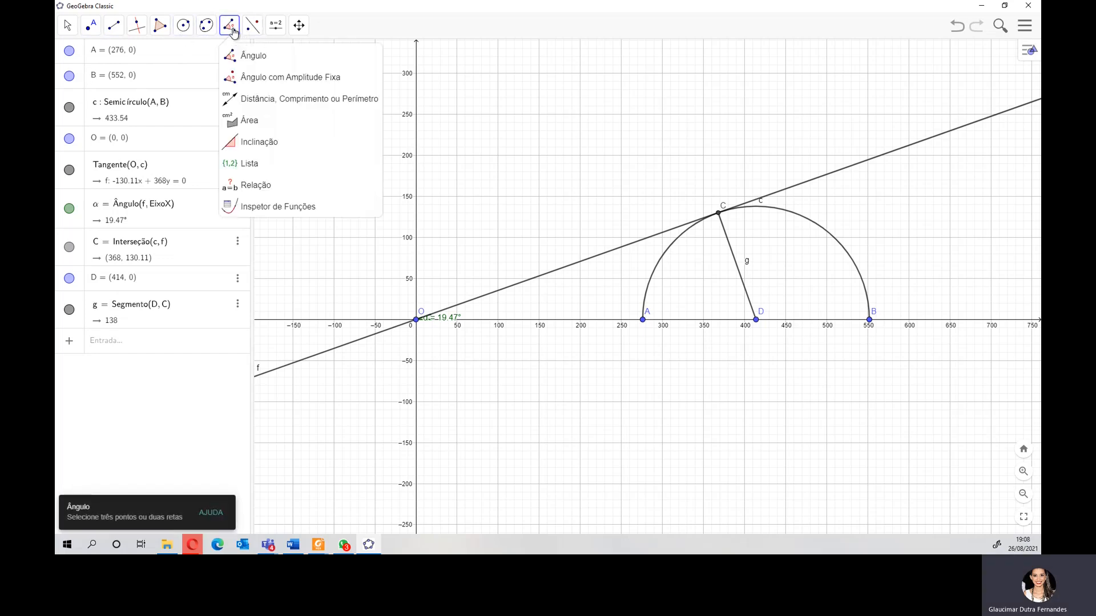
pyautogui.click(250, 59)
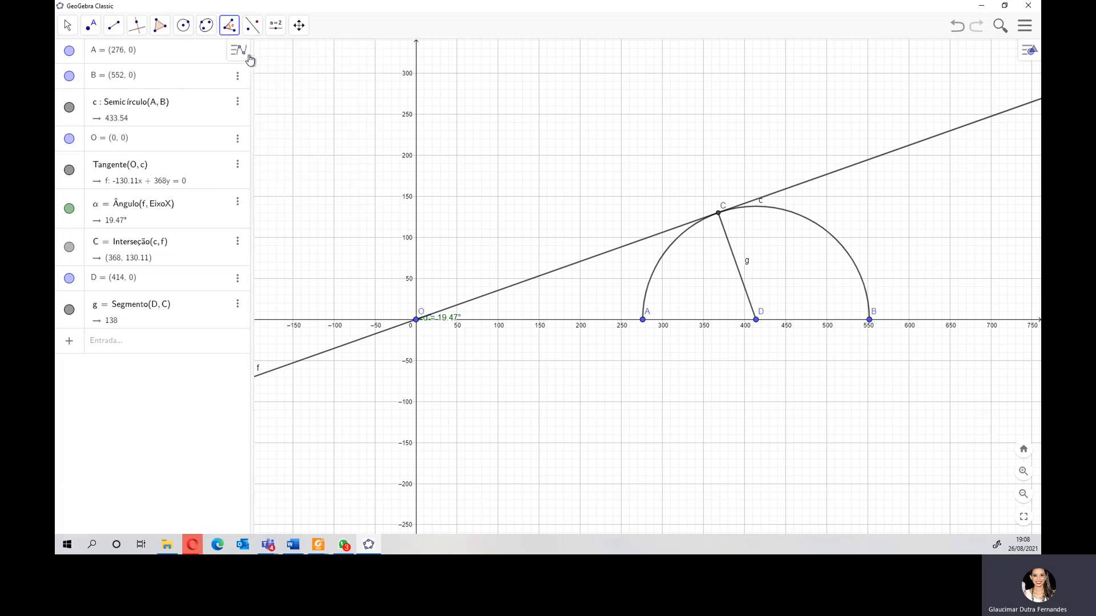
pyautogui.click(869, 321)
pyautogui.click(755, 319)
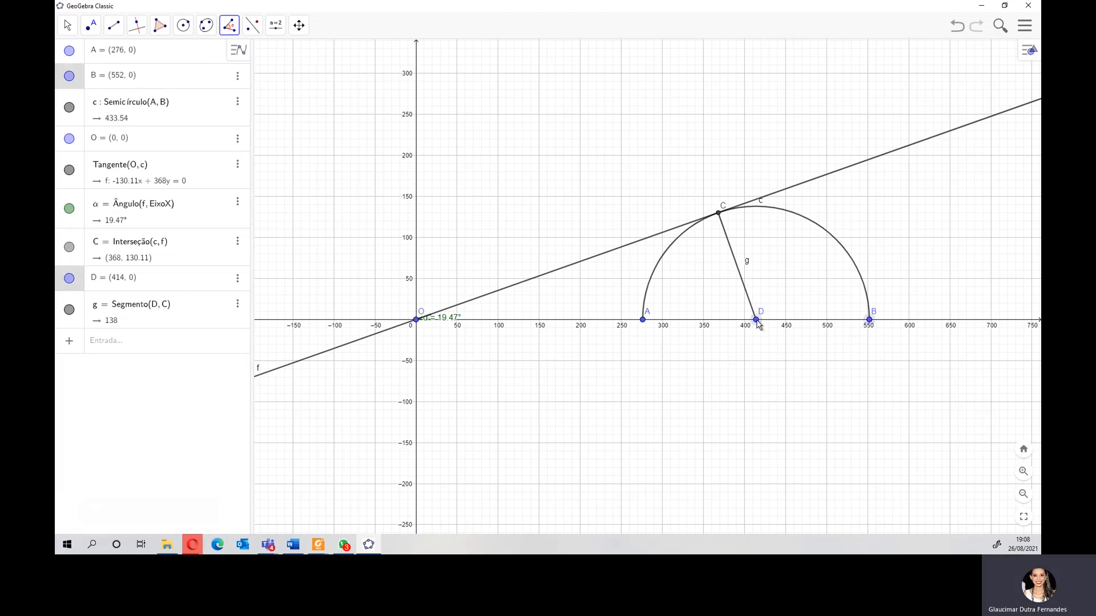
pyautogui.click(719, 214)
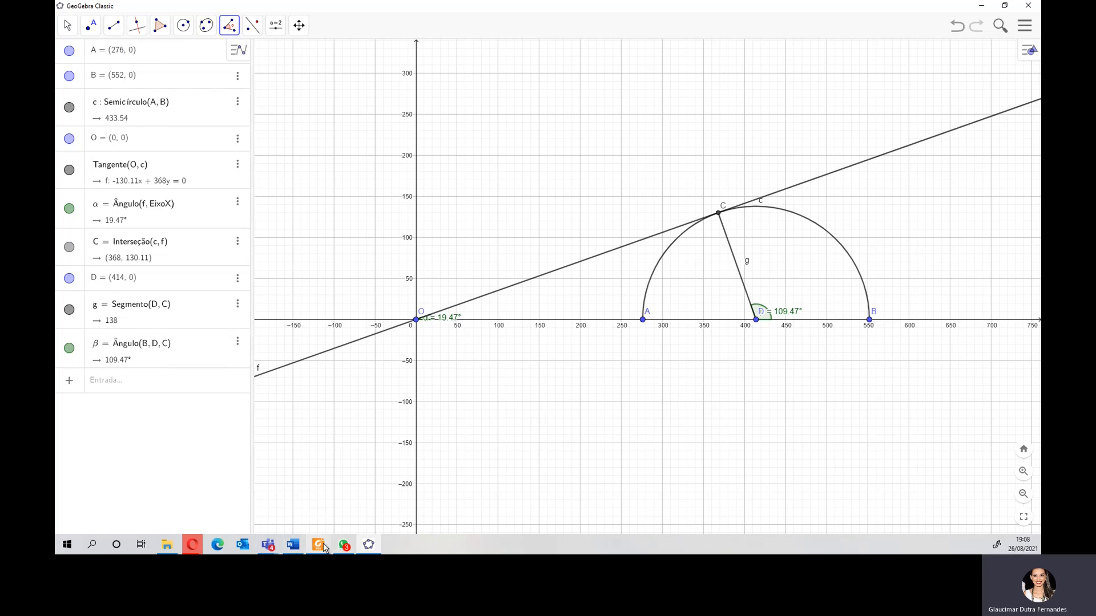
# Switch to the textbook PDF and compare the constructed angle with the failure plane angle θ solved in Example 12.3.
pyautogui.moveTo(324, 547)
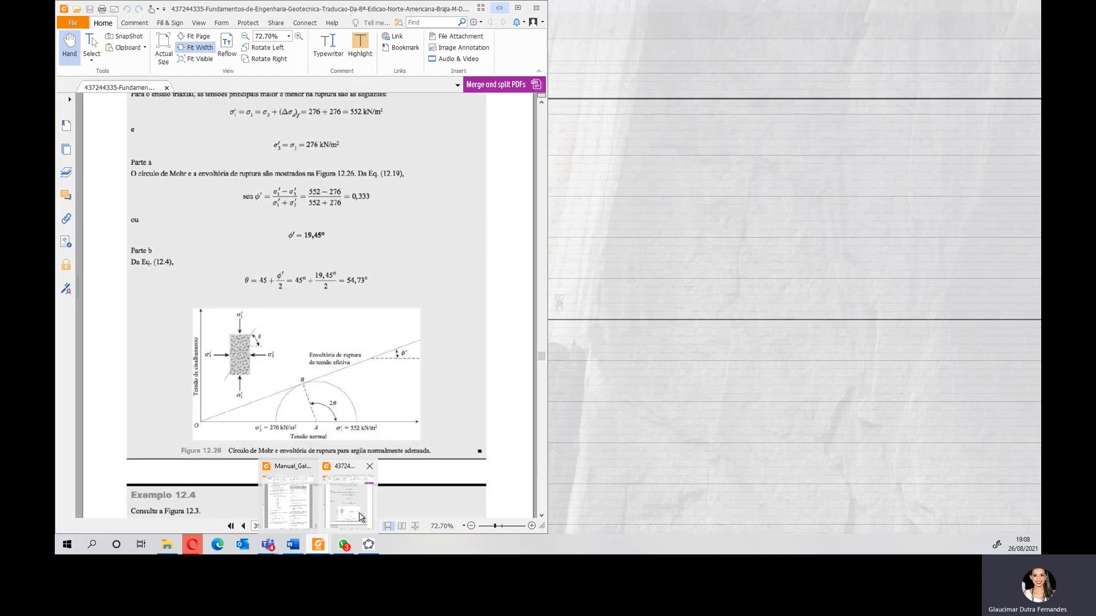
pyautogui.click(360, 517)
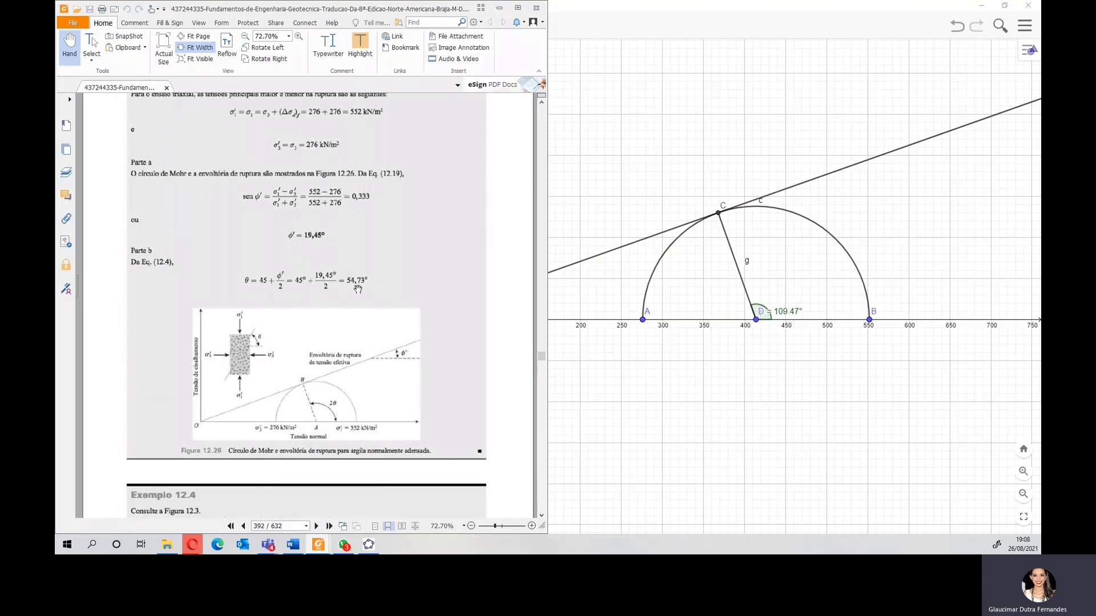
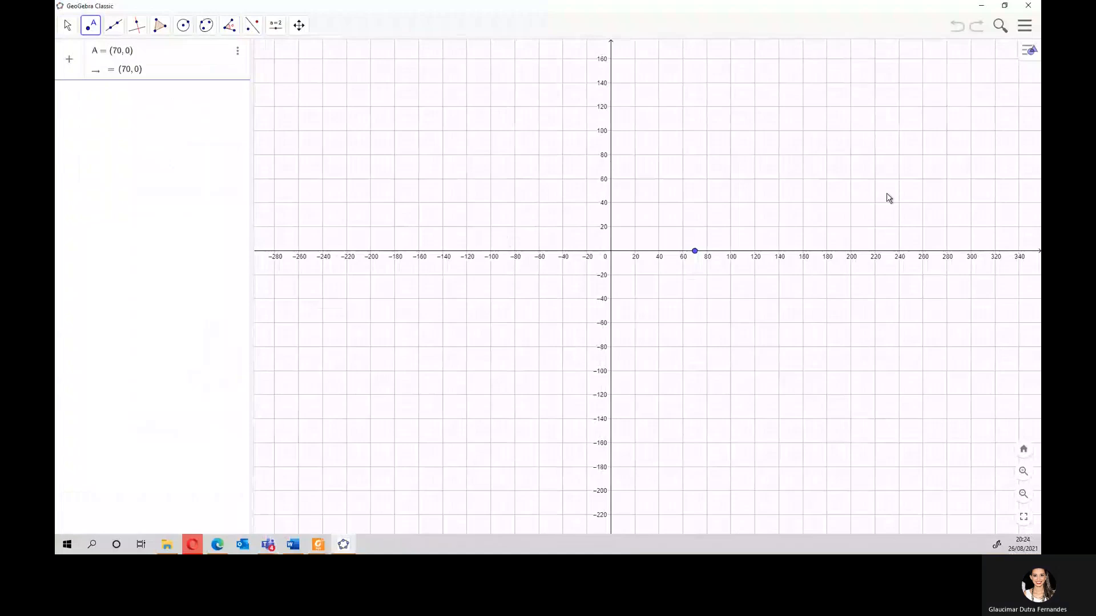
# Finish point A at (70, 0) on the horizontal axis and create point B at (200, 0).
pyautogui.scroll(2, 473, 249)
pyautogui.scroll(-1, 838, 234)
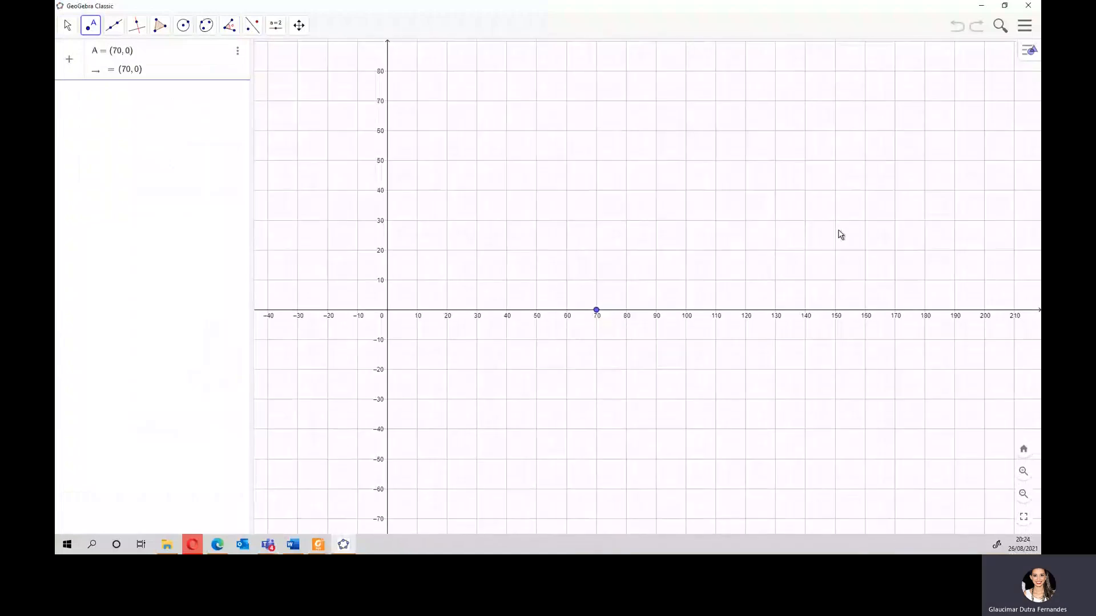
pyautogui.scroll(-1, 1018, 255)
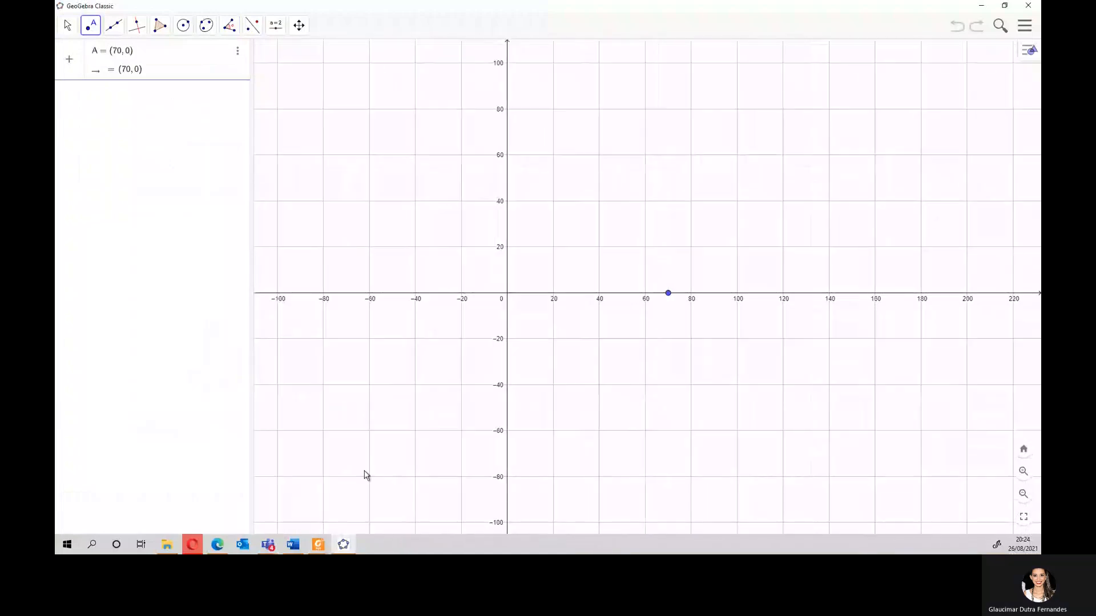
pyautogui.click(320, 545)
pyautogui.moveTo(341, 516)
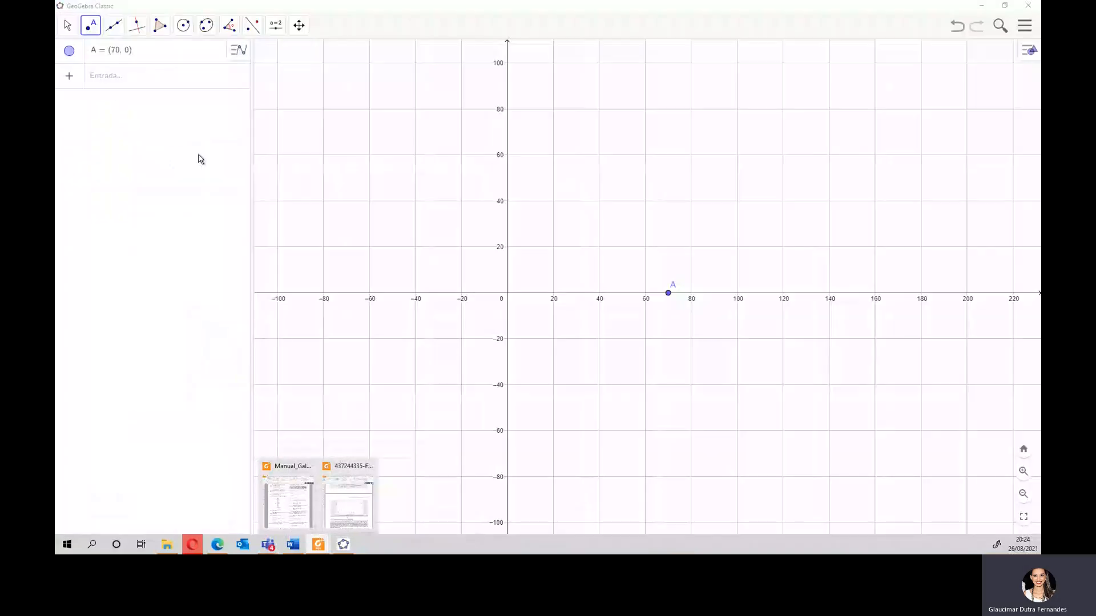
pyautogui.click(108, 83)
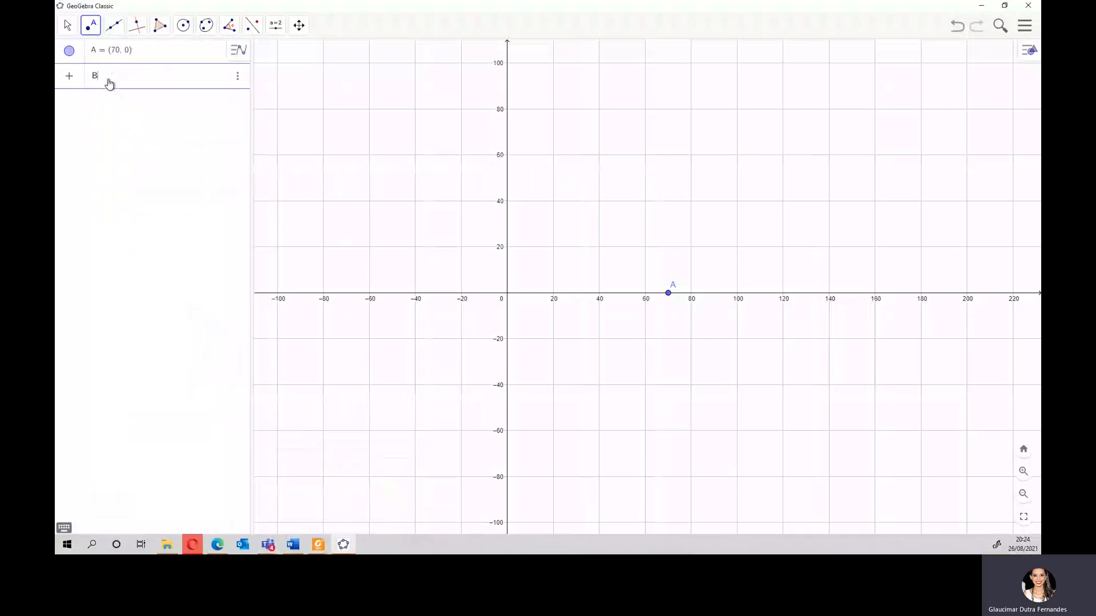
pyautogui.write('B = (200, 0')
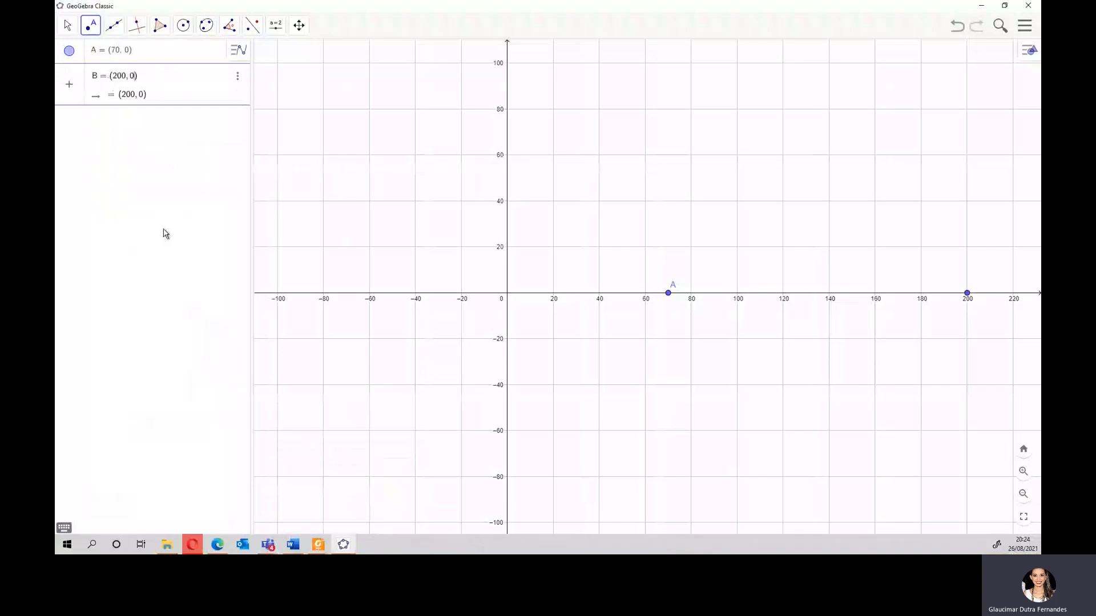
pyautogui.press('Return')
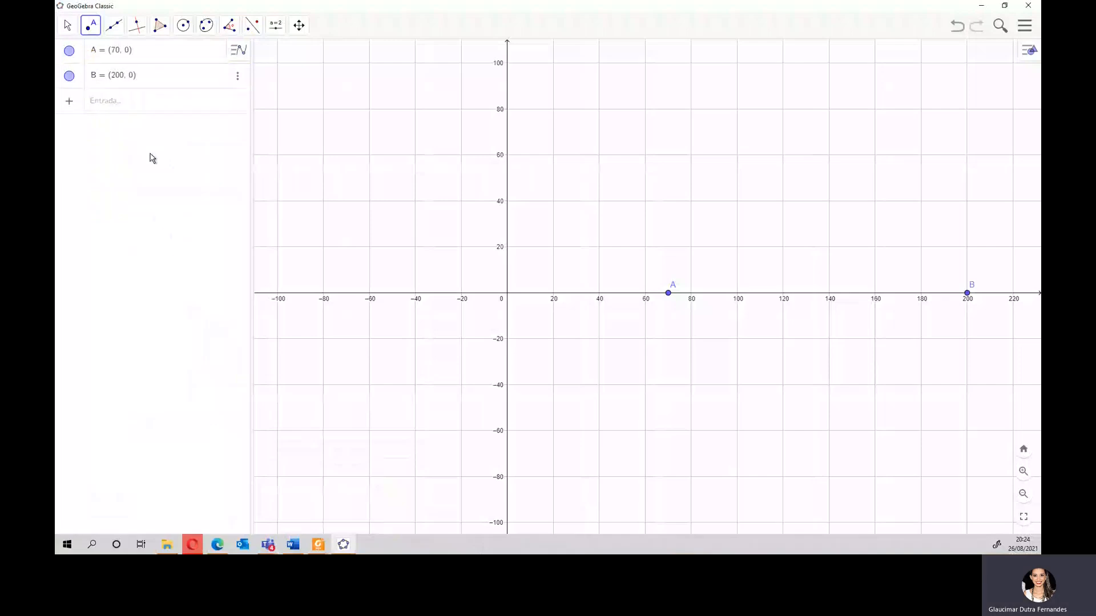
# Draw the first Mohr's circle as a semicircle from point A to point B.
pyautogui.scroll(-6, 306, 277)
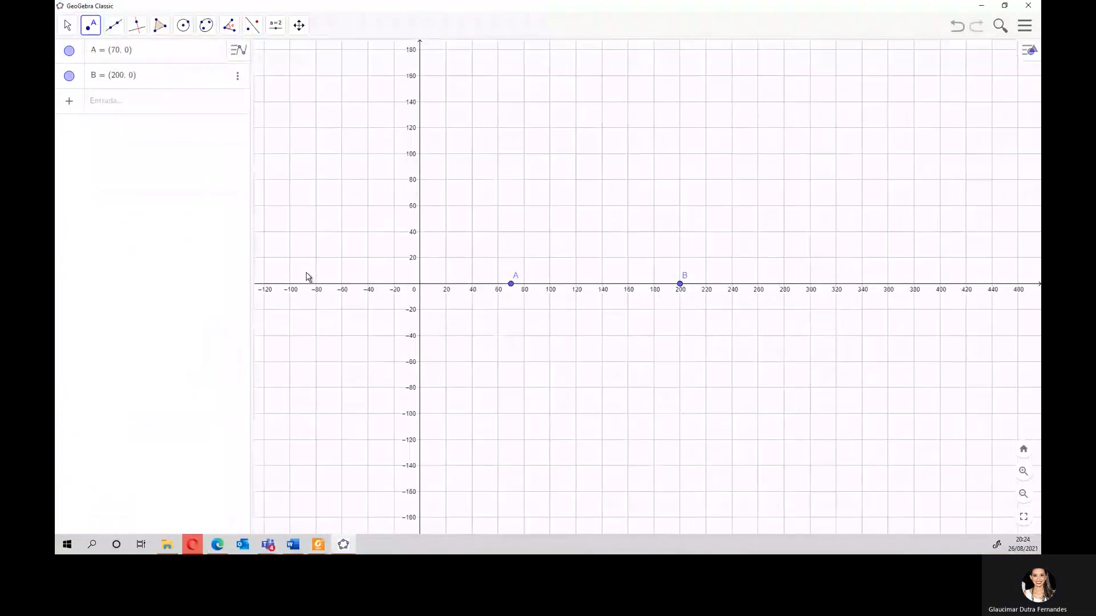
pyautogui.click(183, 25)
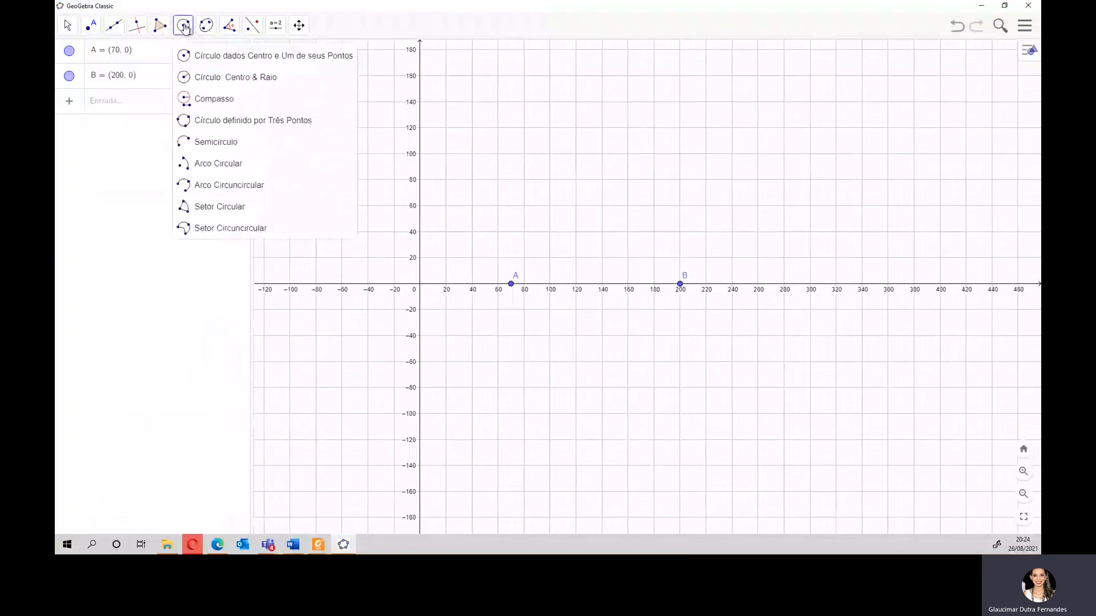
pyautogui.click(190, 143)
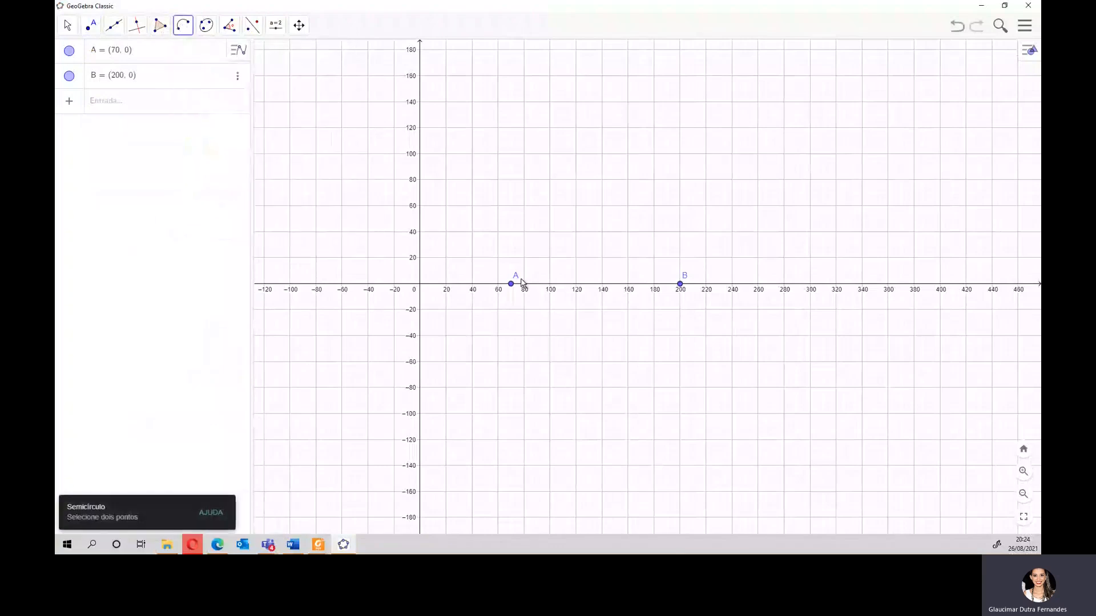
pyautogui.click(511, 284)
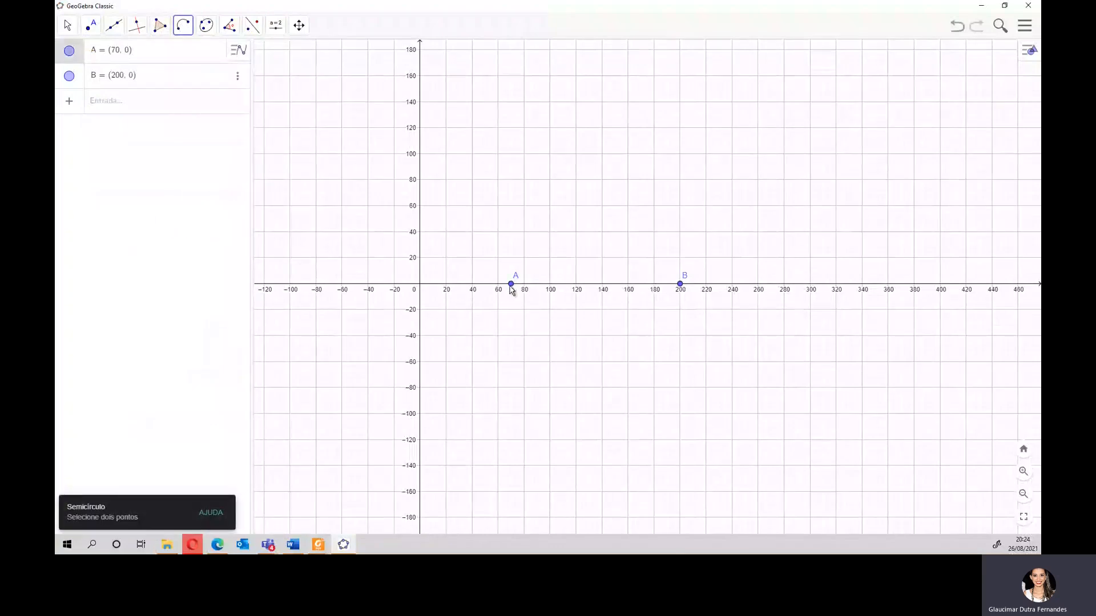
pyautogui.click(682, 289)
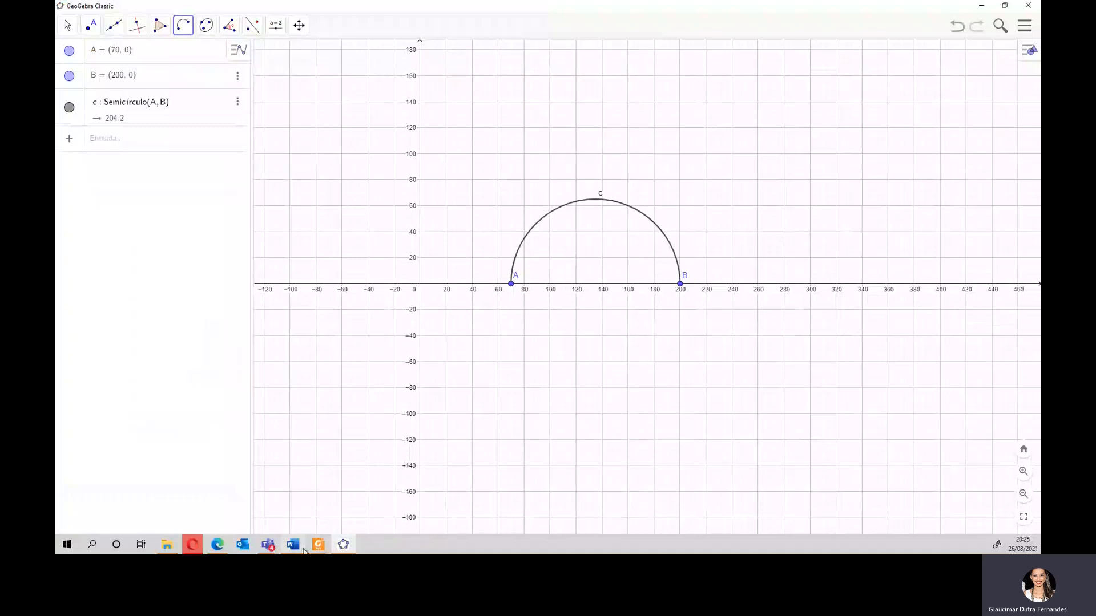
# Check the second test's stresses in the textbook PDF and create point D by entering D = (160, 0).
pyautogui.moveTo(317, 549)
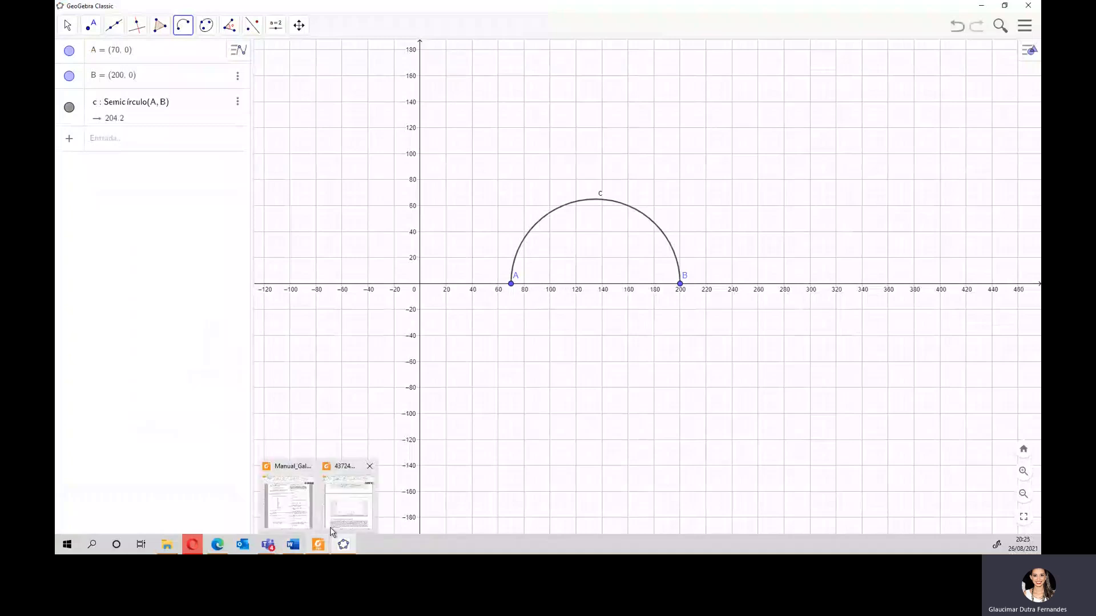
pyautogui.click(346, 513)
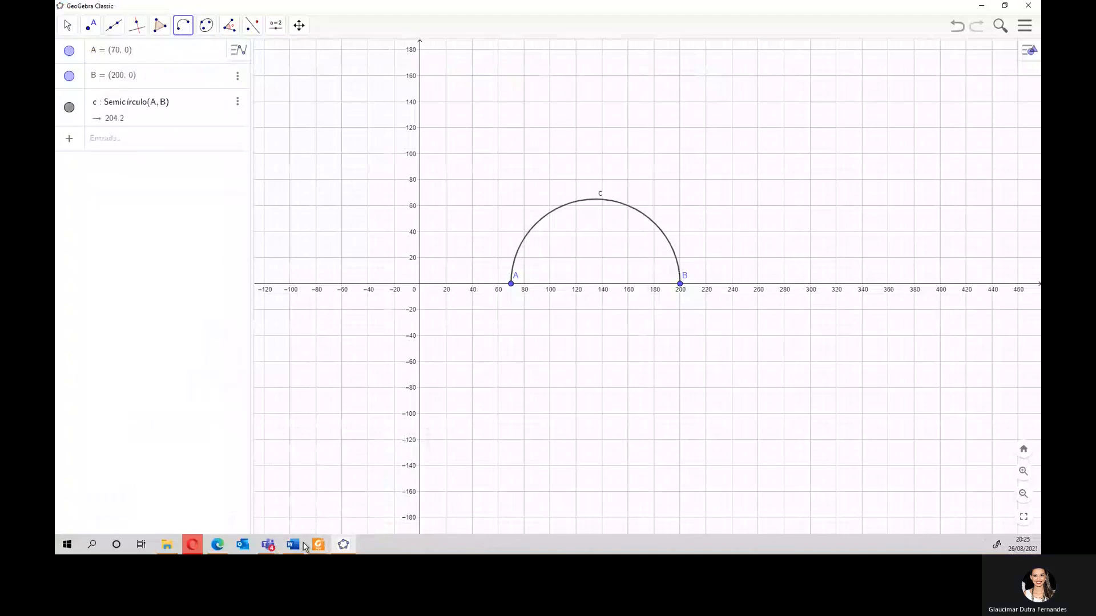
pyautogui.moveTo(319, 548)
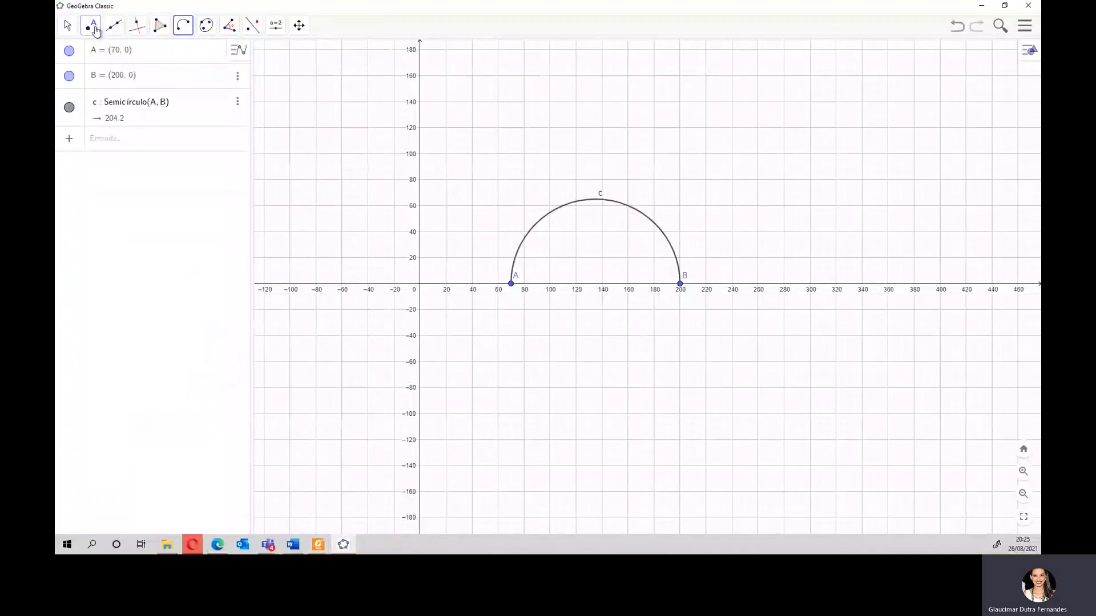
pyautogui.click(113, 142)
pyautogui.write('D = (16')
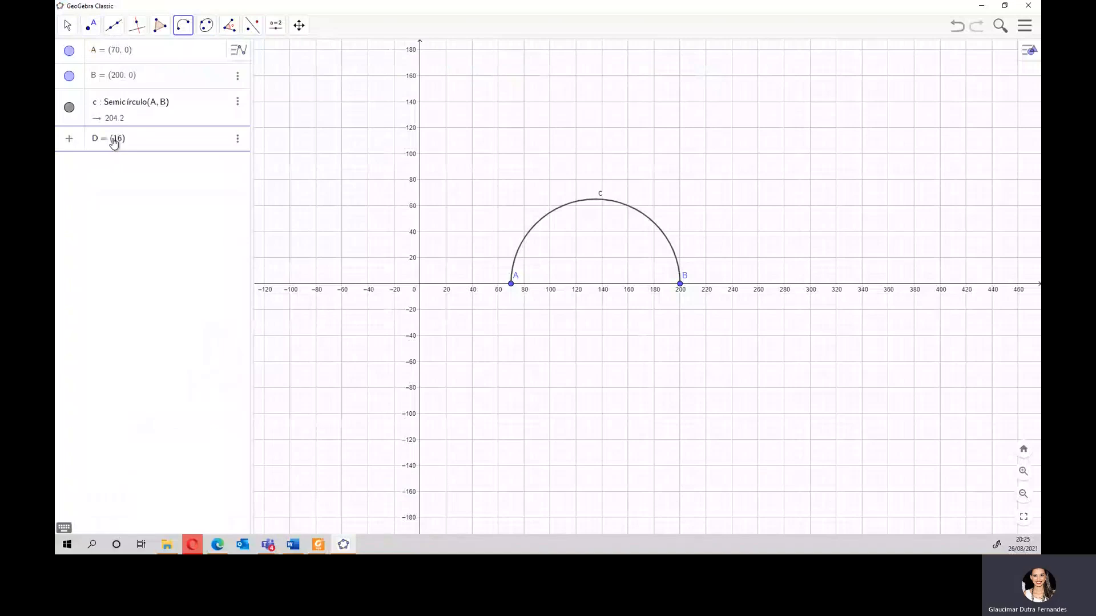
pyautogui.write('0,0')
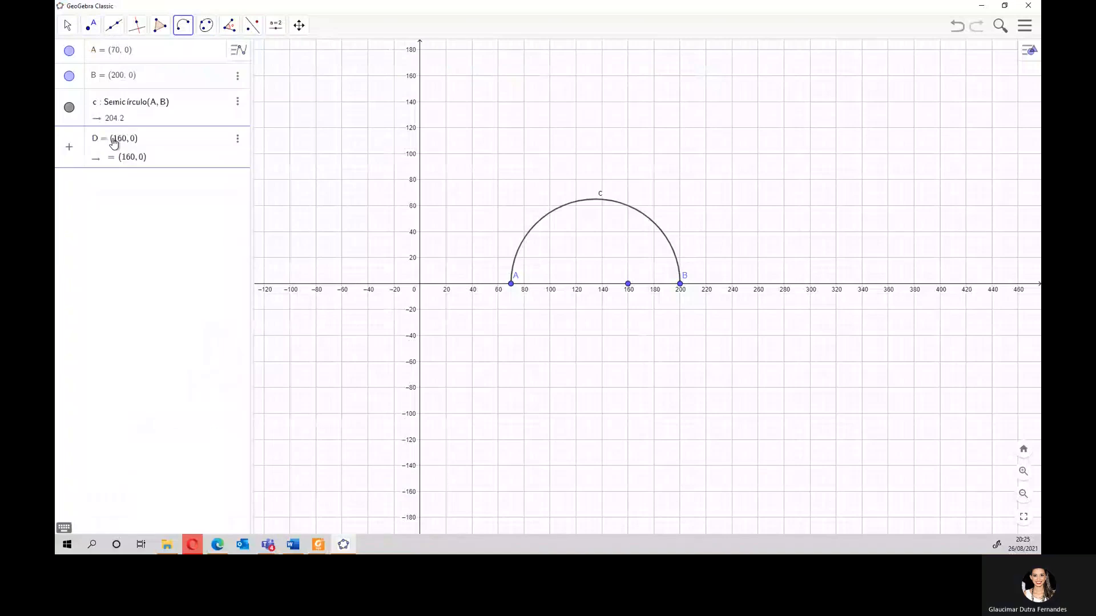
pyautogui.press('Return')
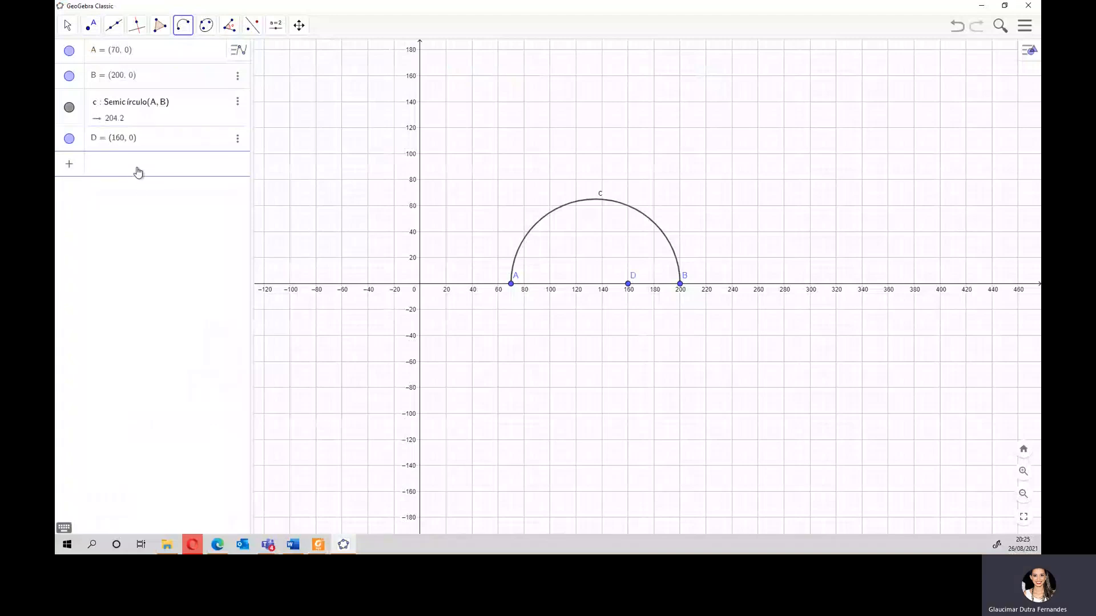
# Create point E at (385.3, 0), check the value in the textbook PDF and correct its coordinates to (383.5, 0).
pyautogui.write('E = (385.3, 0')
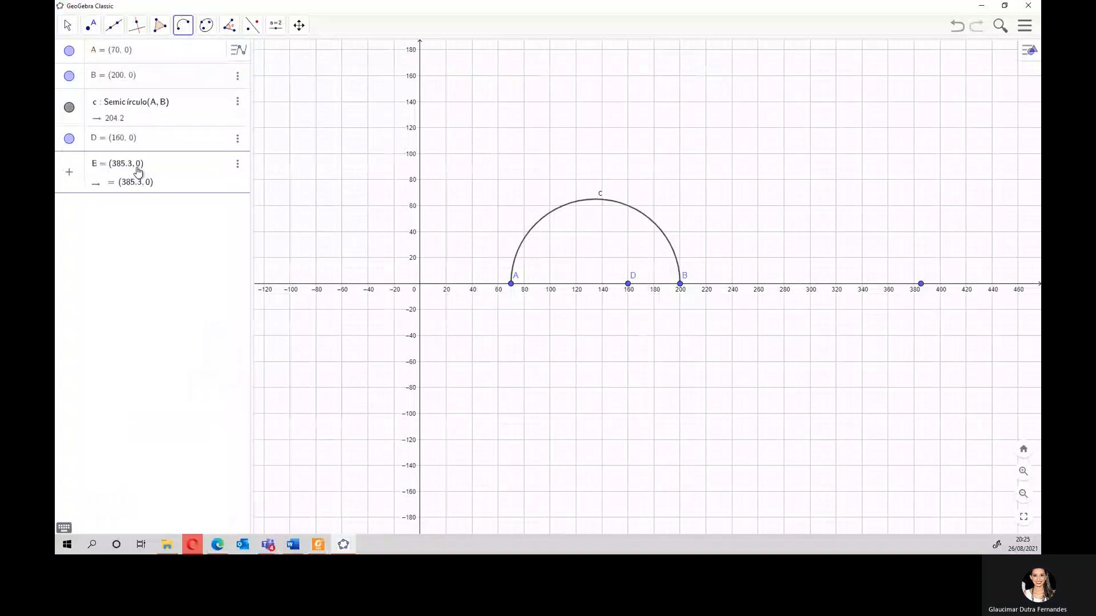
pyautogui.click(318, 545)
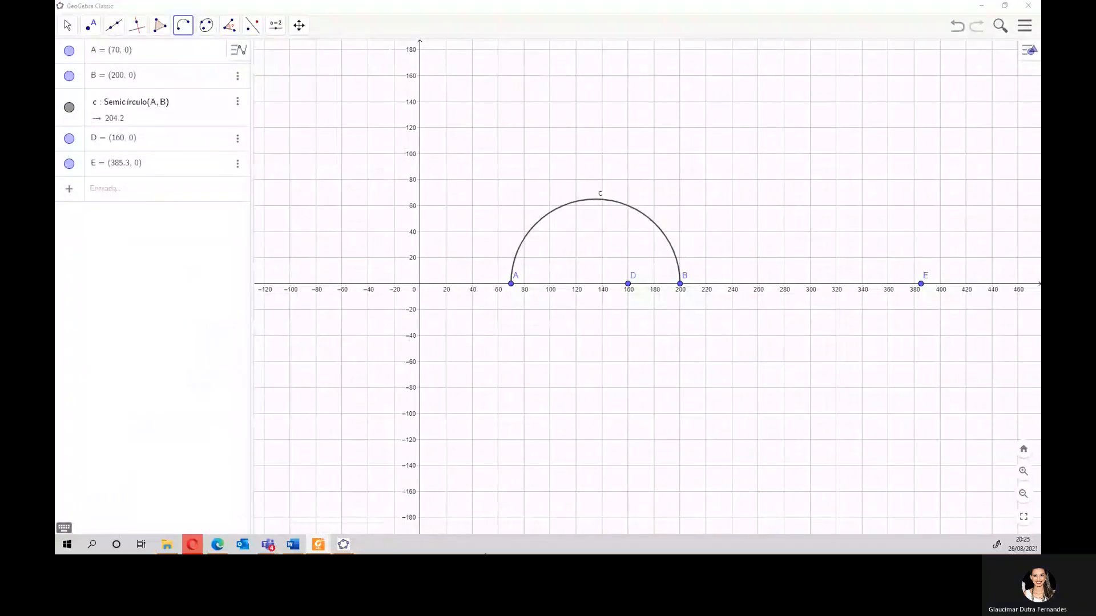
pyautogui.click(131, 171)
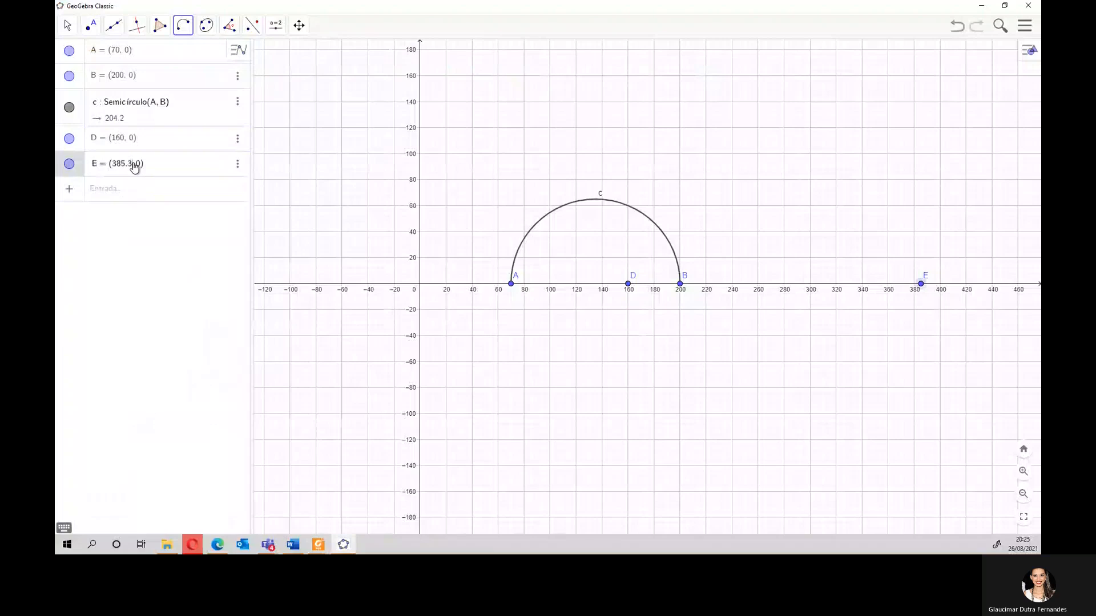
pyautogui.press('BackSpace')
pyautogui.press('BackSpace')
pyautogui.press('BackSpace')
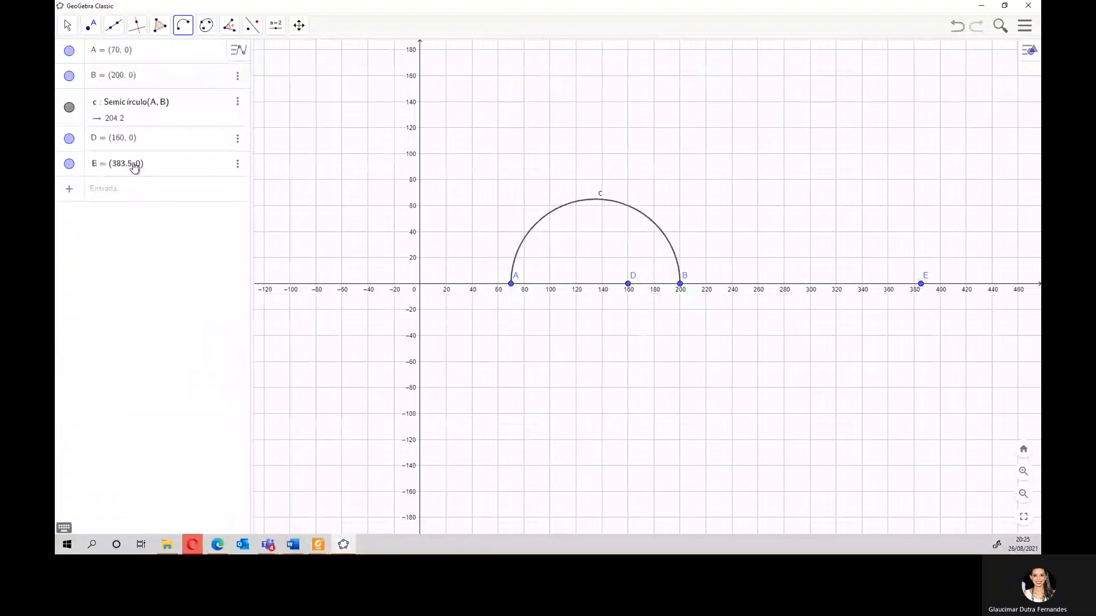
pyautogui.click(119, 281)
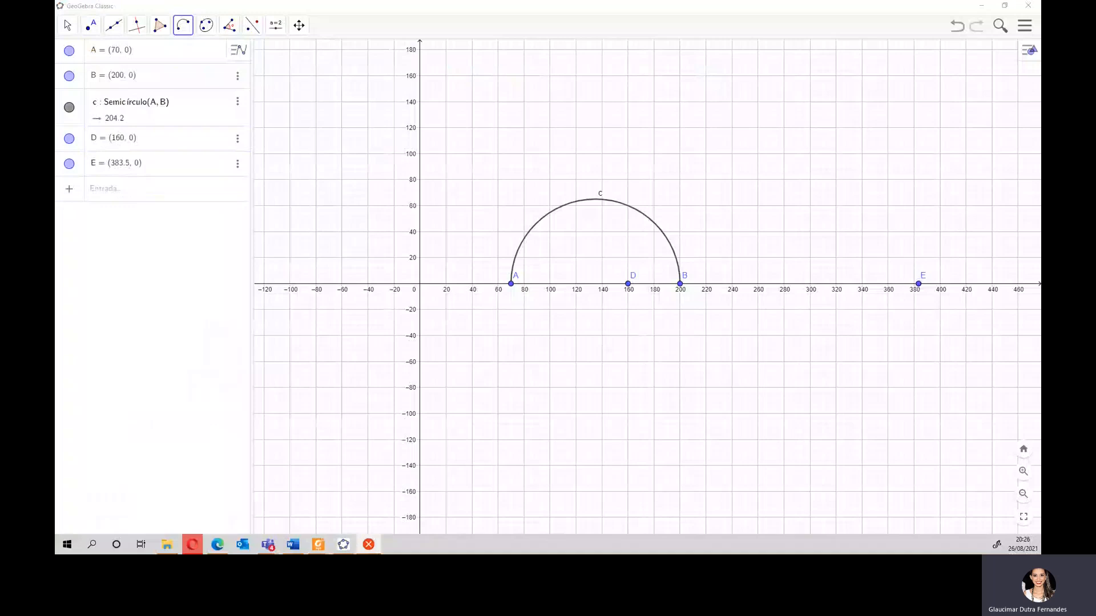
pyautogui.click(114, 143)
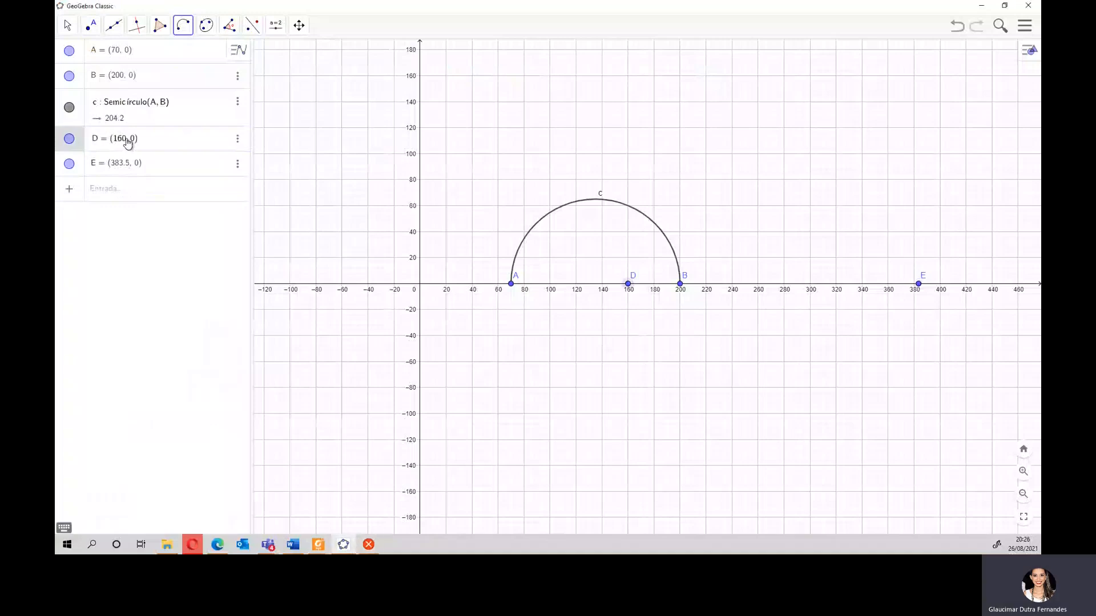
pyautogui.click(148, 215)
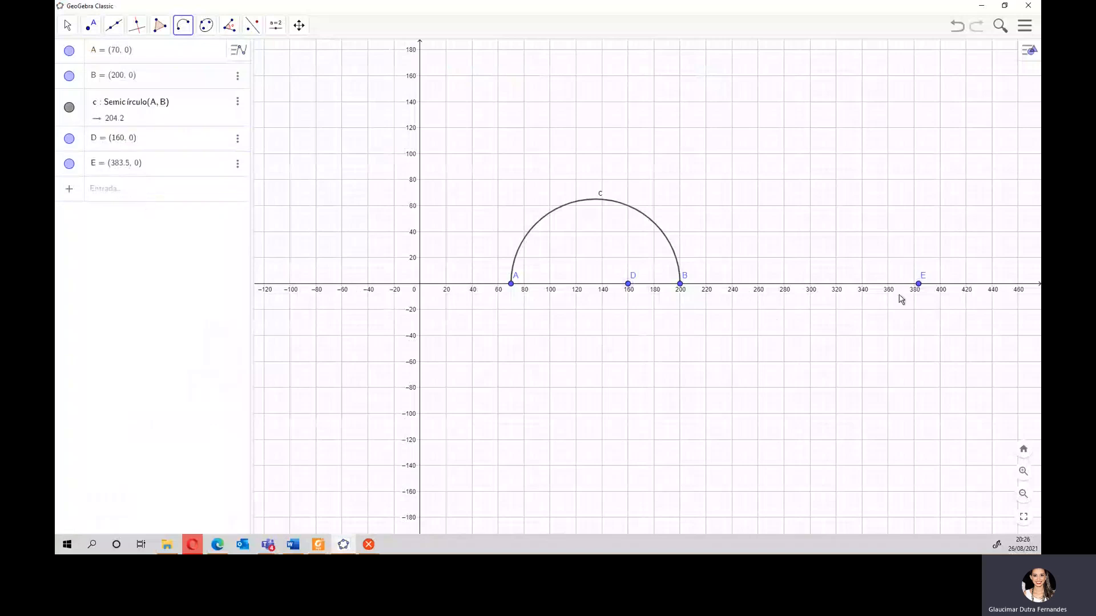
# Draw the second Mohr's circle as a semicircle from point D to point E.
pyautogui.click(186, 31)
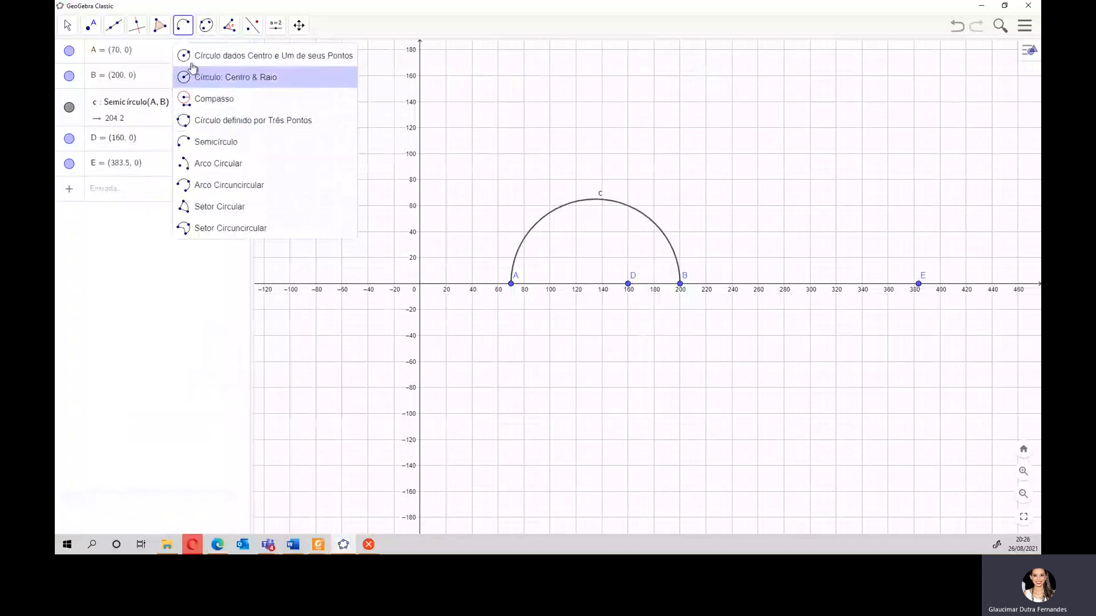
pyautogui.click(215, 142)
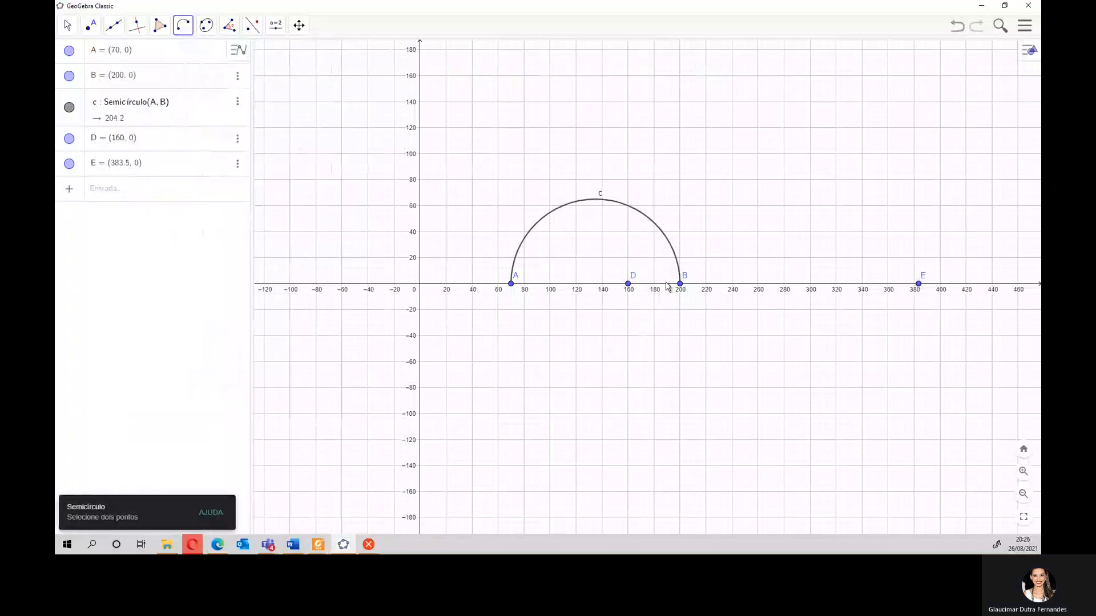
pyautogui.click(630, 284)
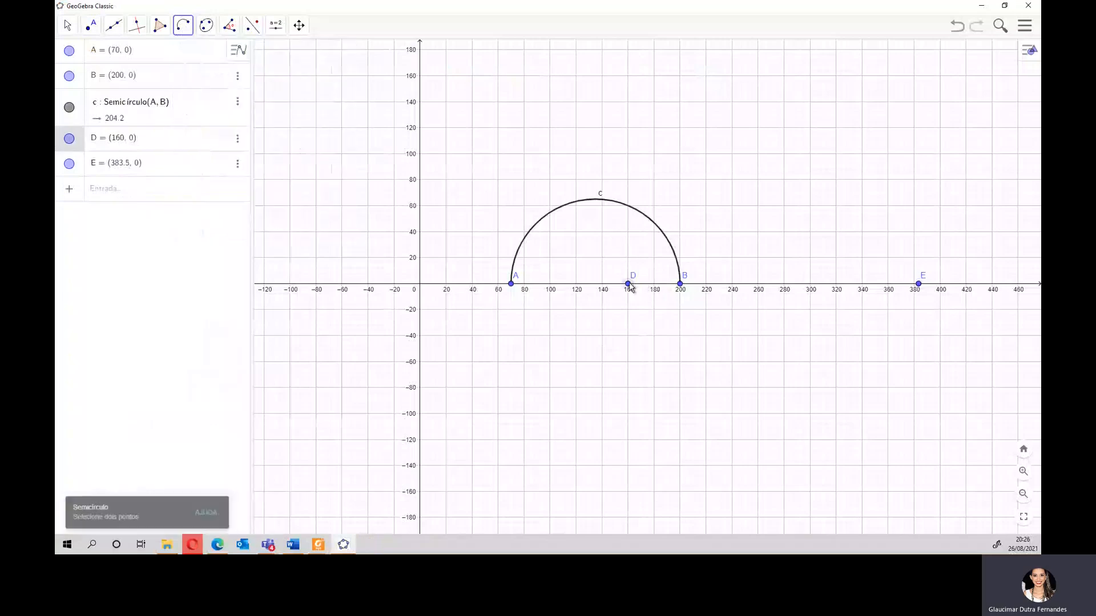
pyautogui.click(918, 283)
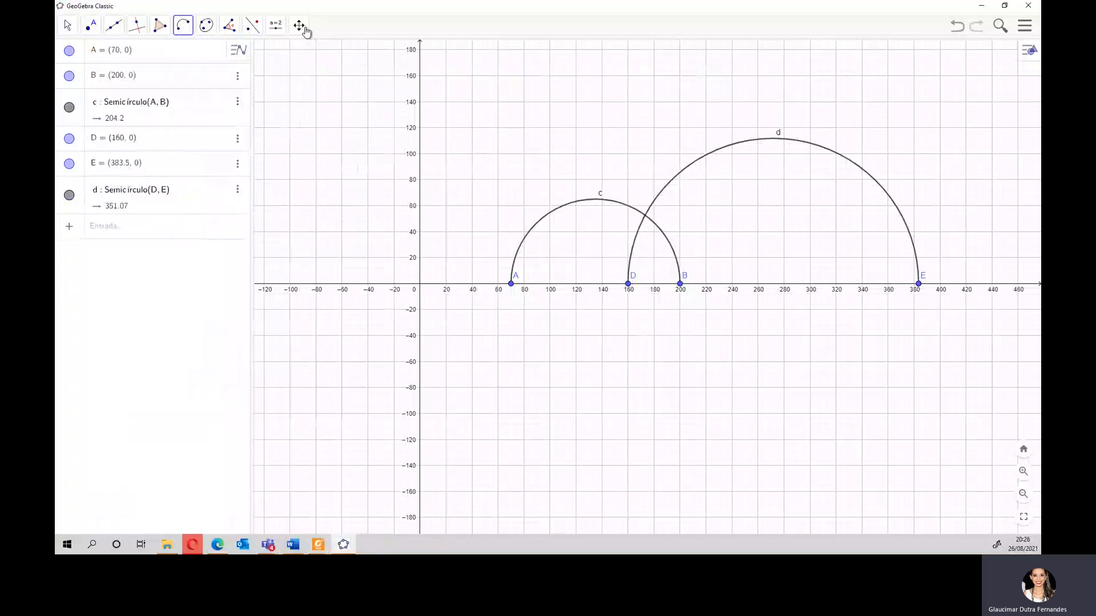
# Construct the failure envelope as the common tangent line to semicircles c and d.
pyautogui.click(144, 33)
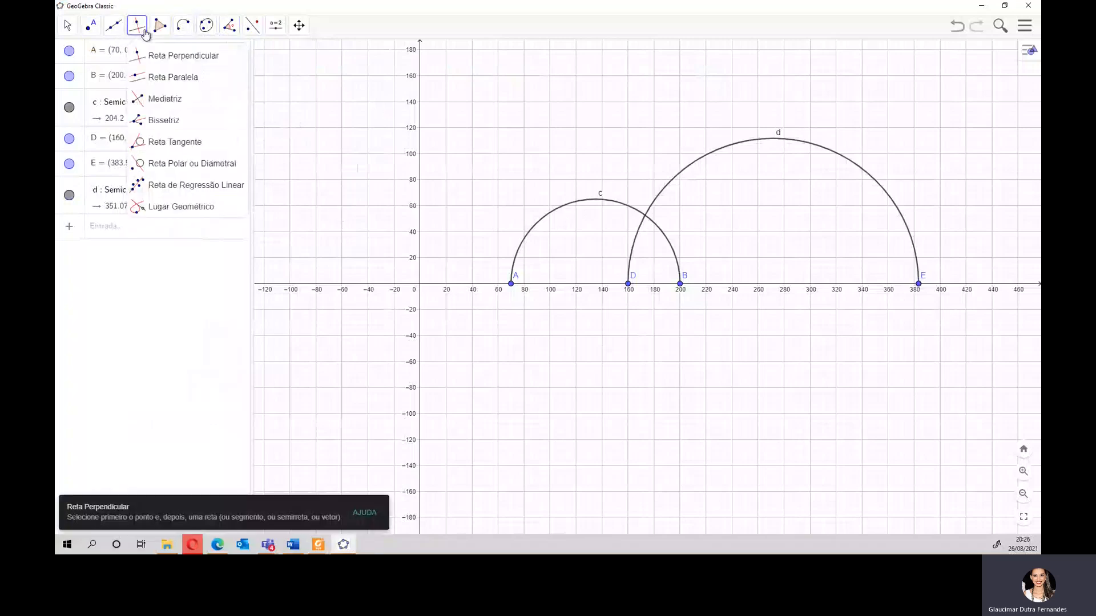
pyautogui.click(156, 143)
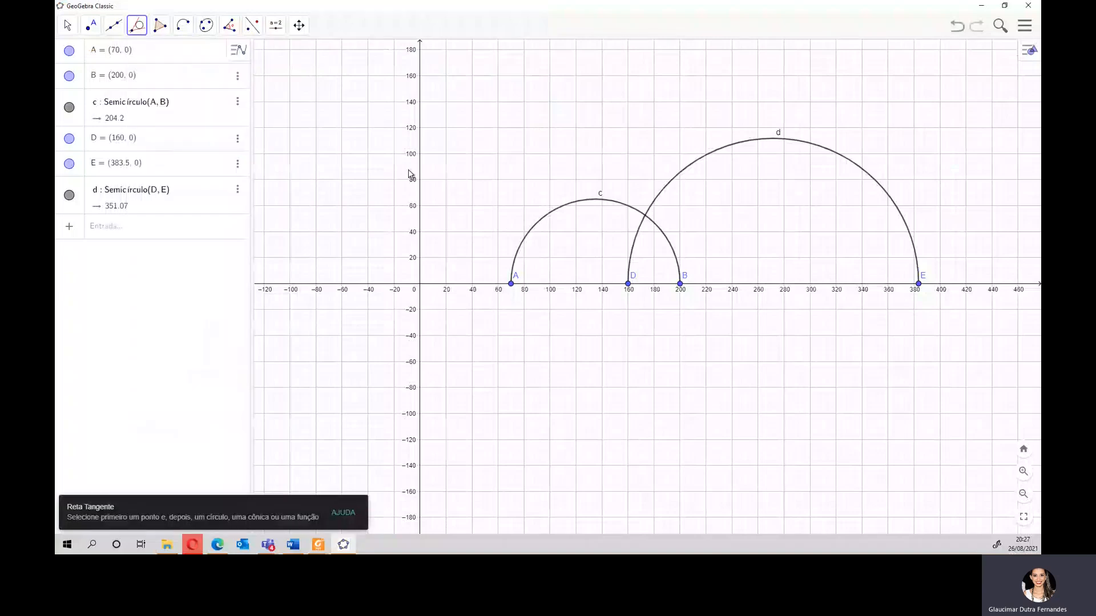
pyautogui.click(558, 213)
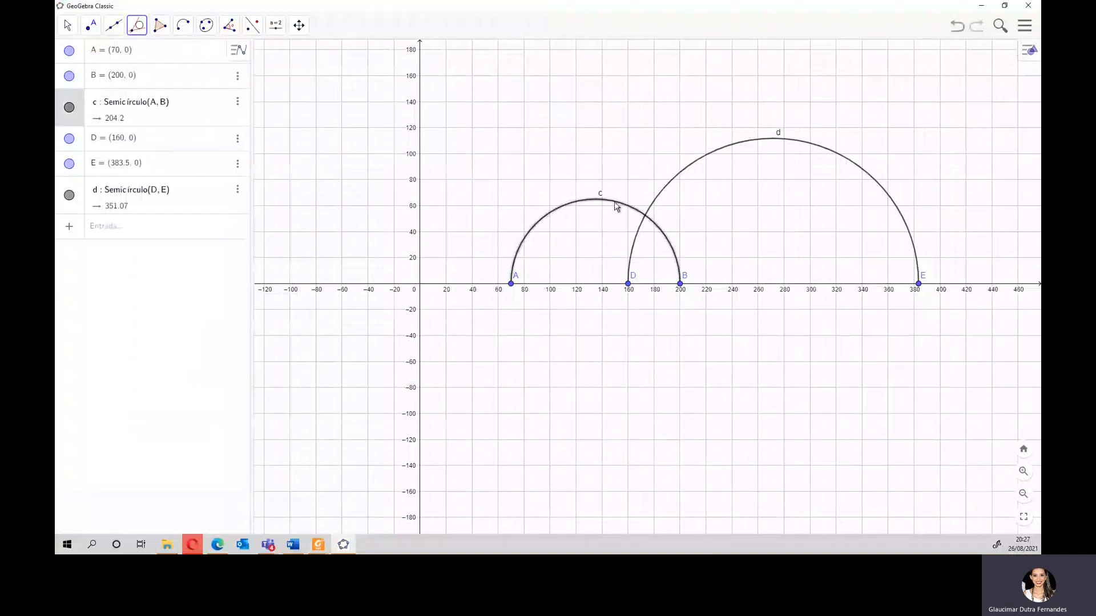
pyautogui.click(711, 157)
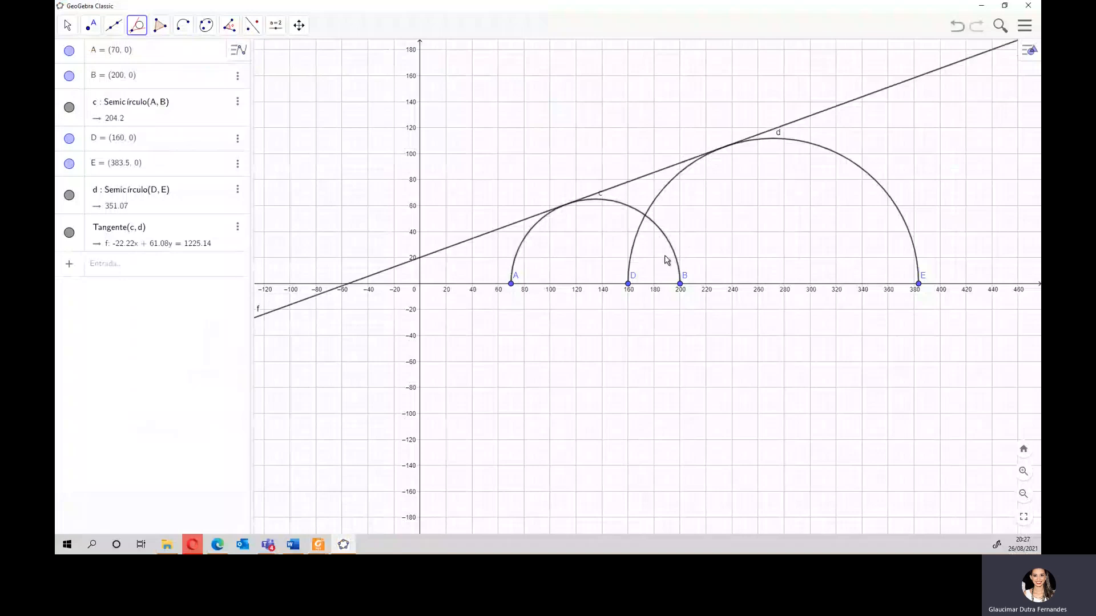
# Mark the intersection point of tangent line f with the y-axis to obtain the cohesion intercept.
pyautogui.scroll(-4, 421, 279)
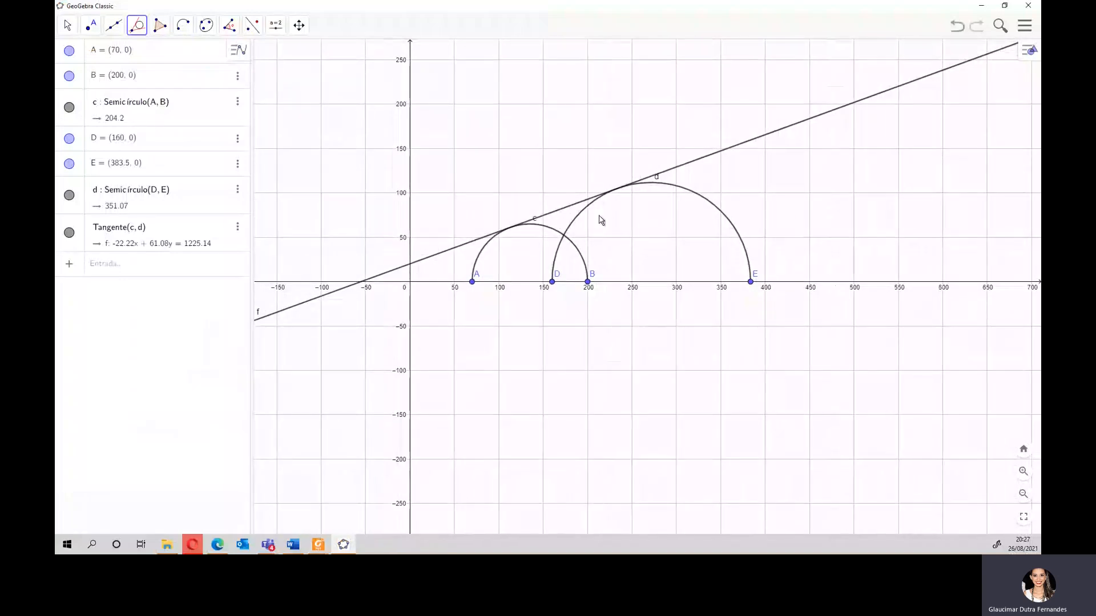
pyautogui.scroll(3, 389, 275)
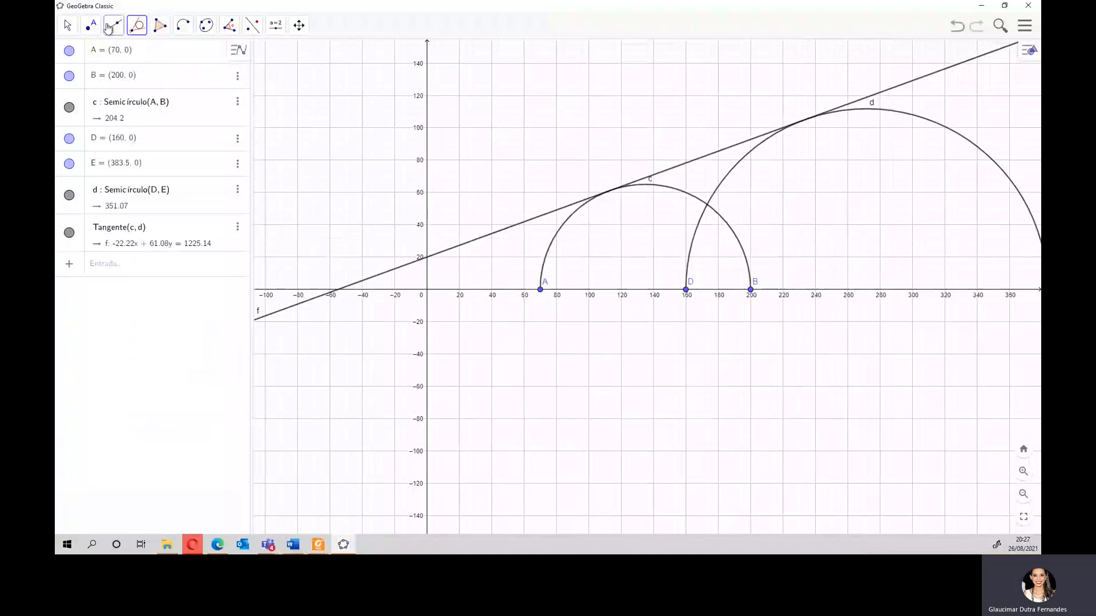
pyautogui.click(137, 31)
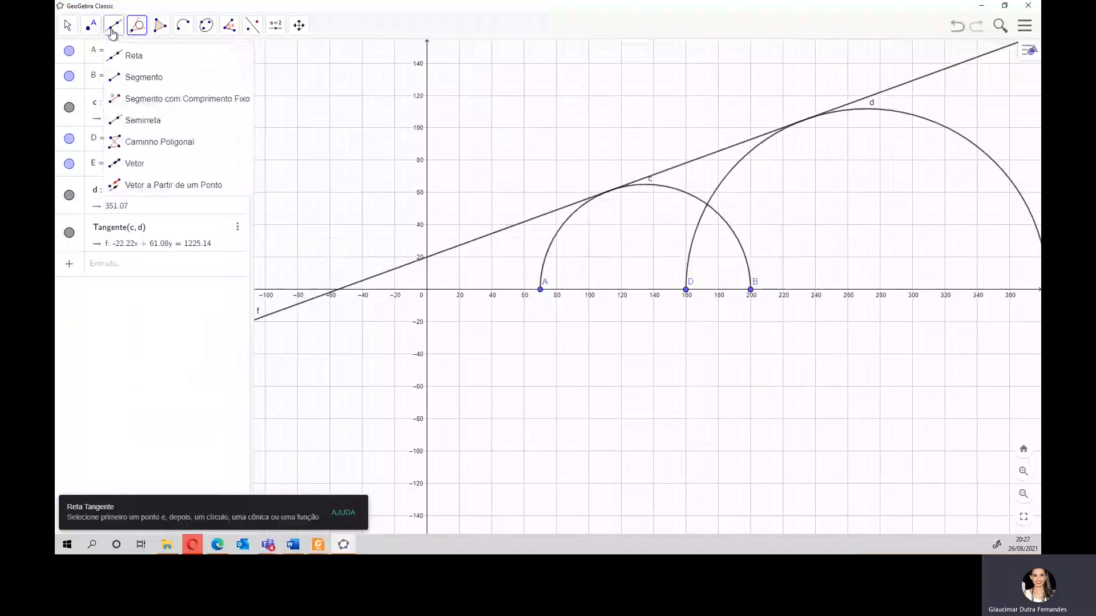
pyautogui.moveTo(91, 25)
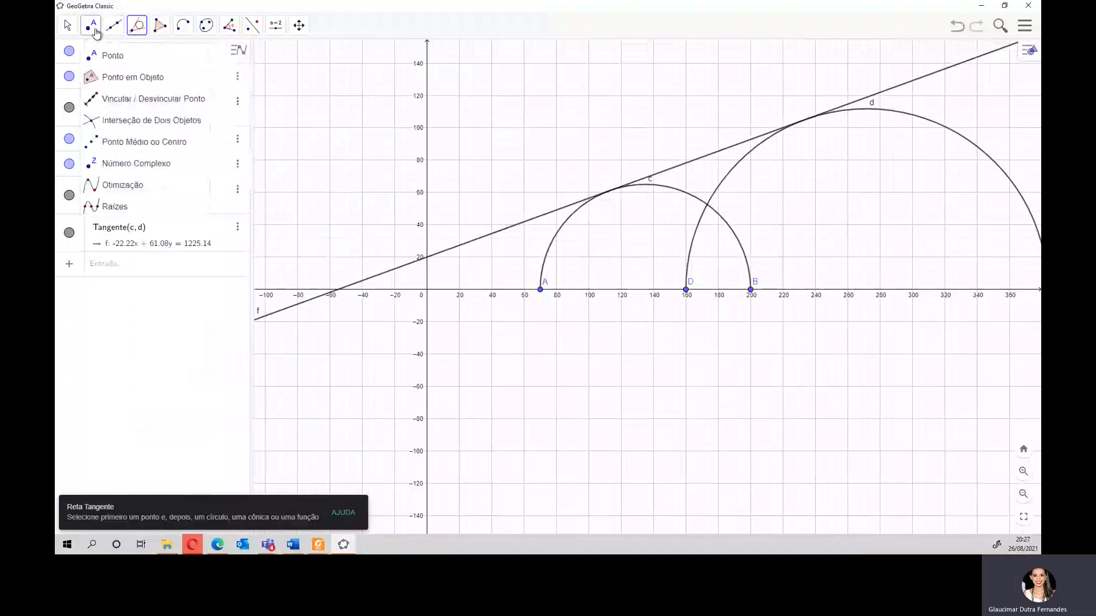
pyautogui.click(109, 127)
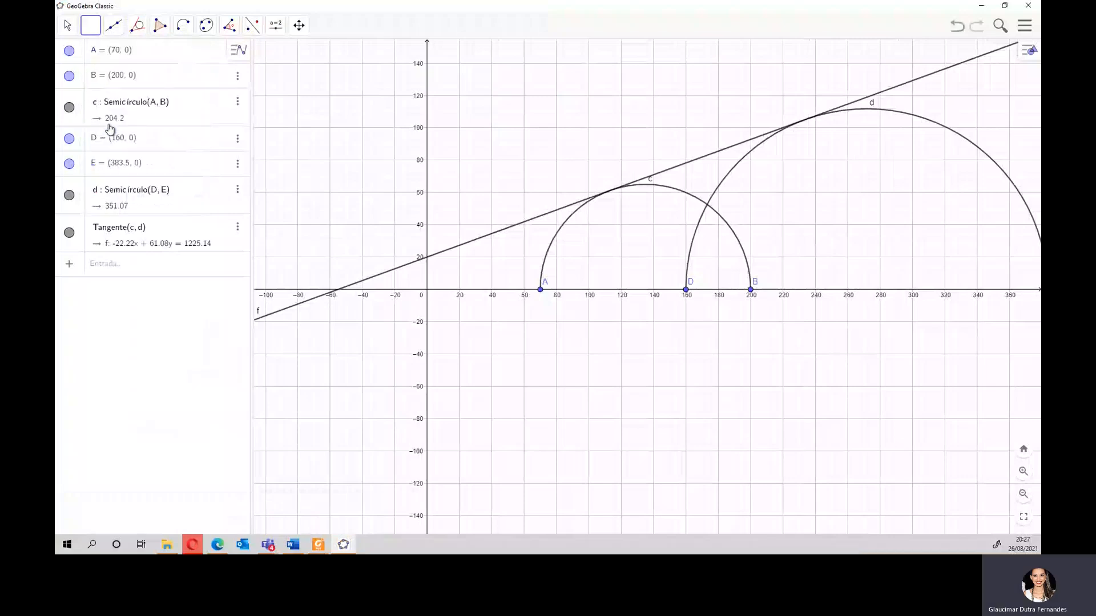
pyautogui.click(427, 258)
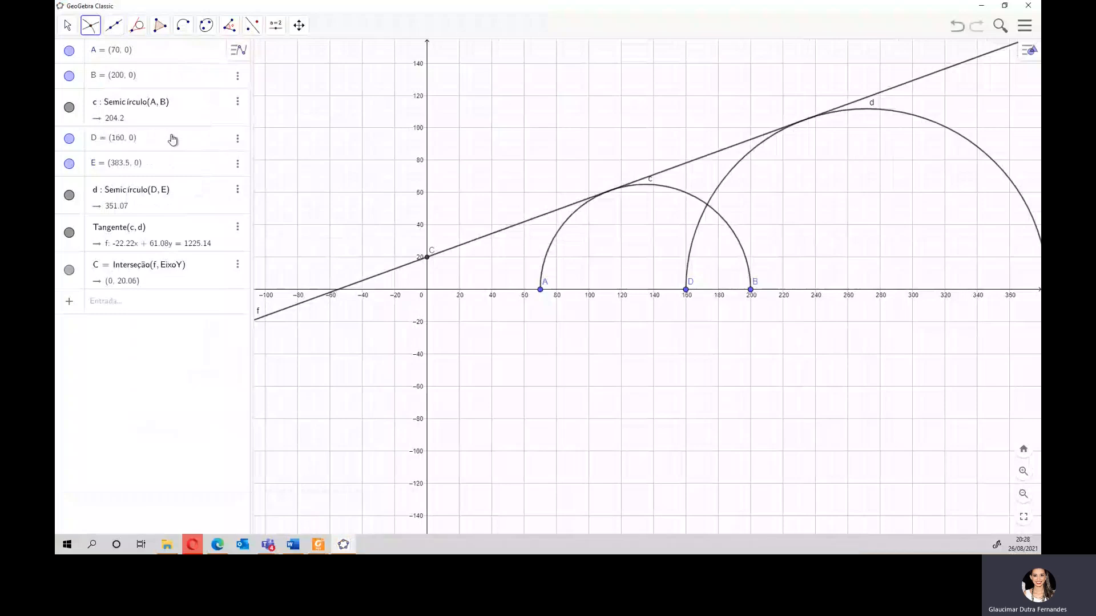
# Measure the angle between tangent line f and the x-axis.
pyautogui.click(229, 26)
pyautogui.click(241, 61)
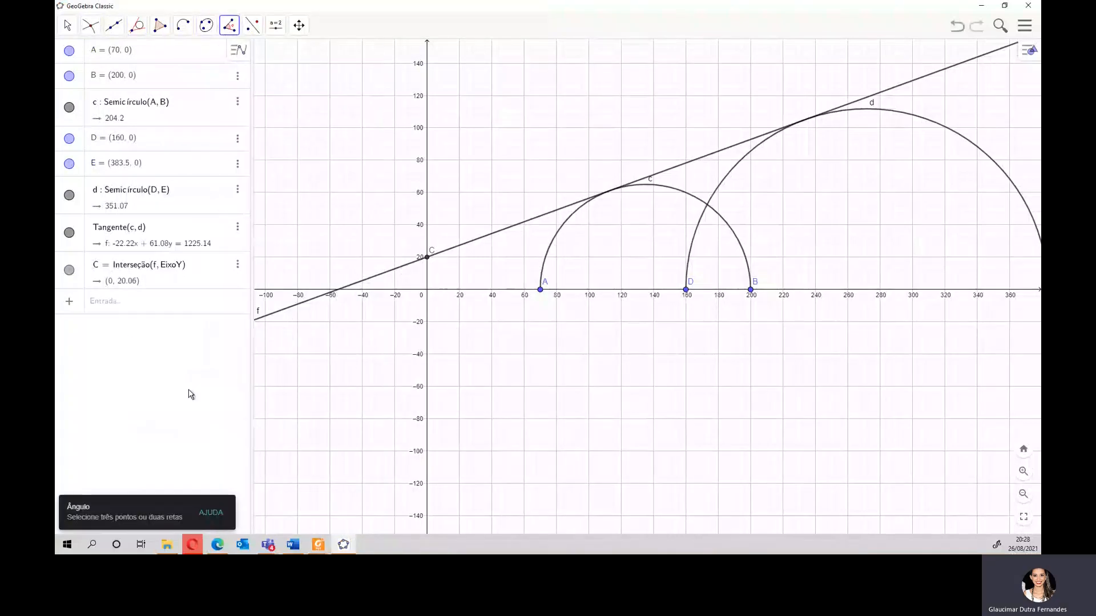
pyautogui.click(402, 270)
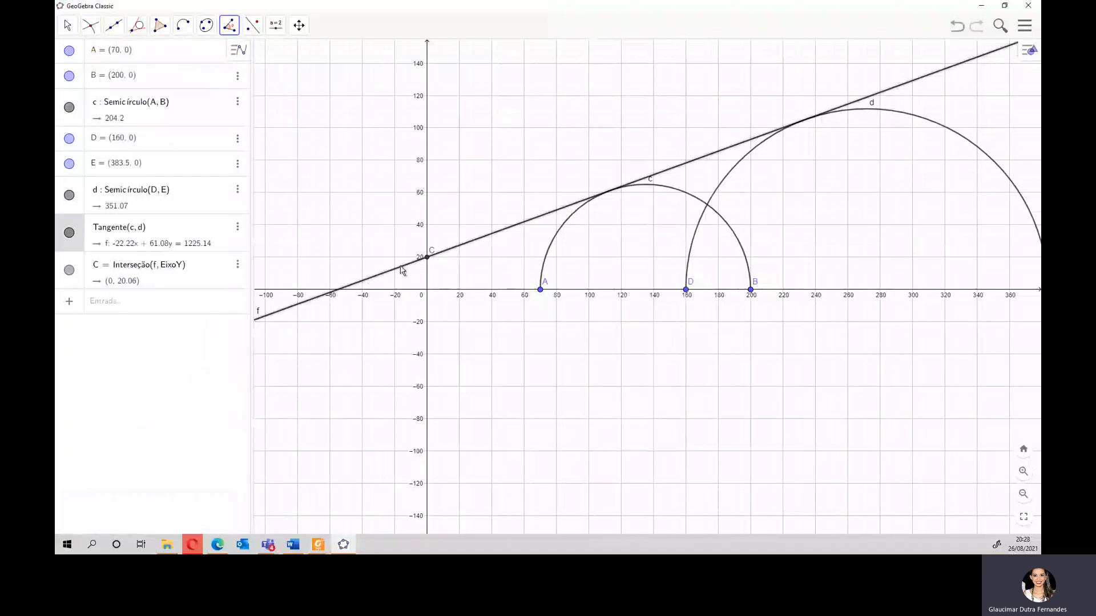
pyautogui.click(403, 295)
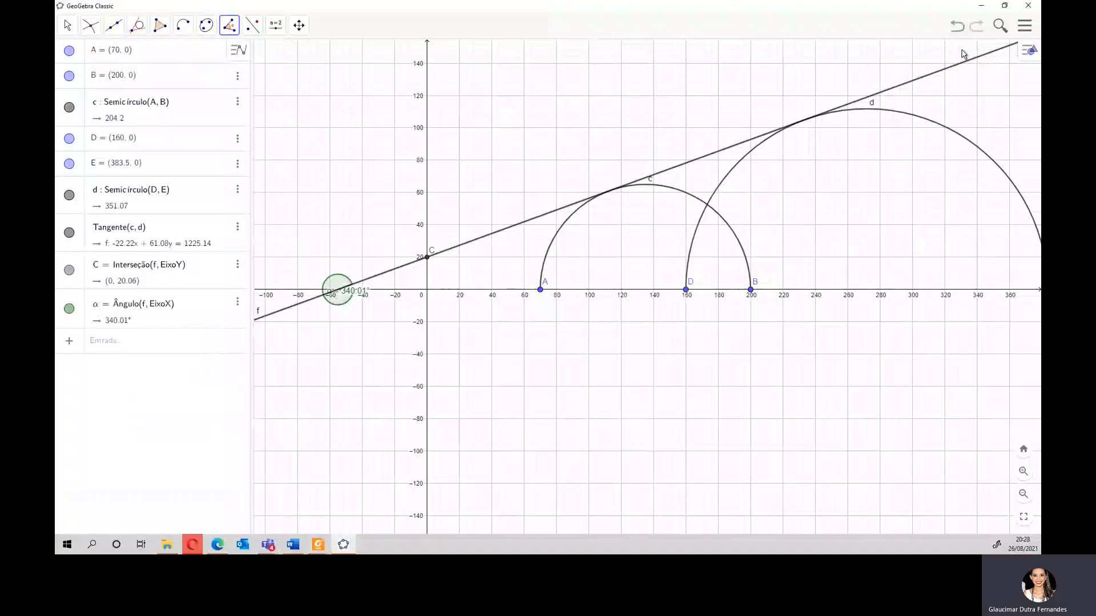
# Restrict the envelope angle α to the range between 0° and 180°.
pyautogui.click(237, 302)
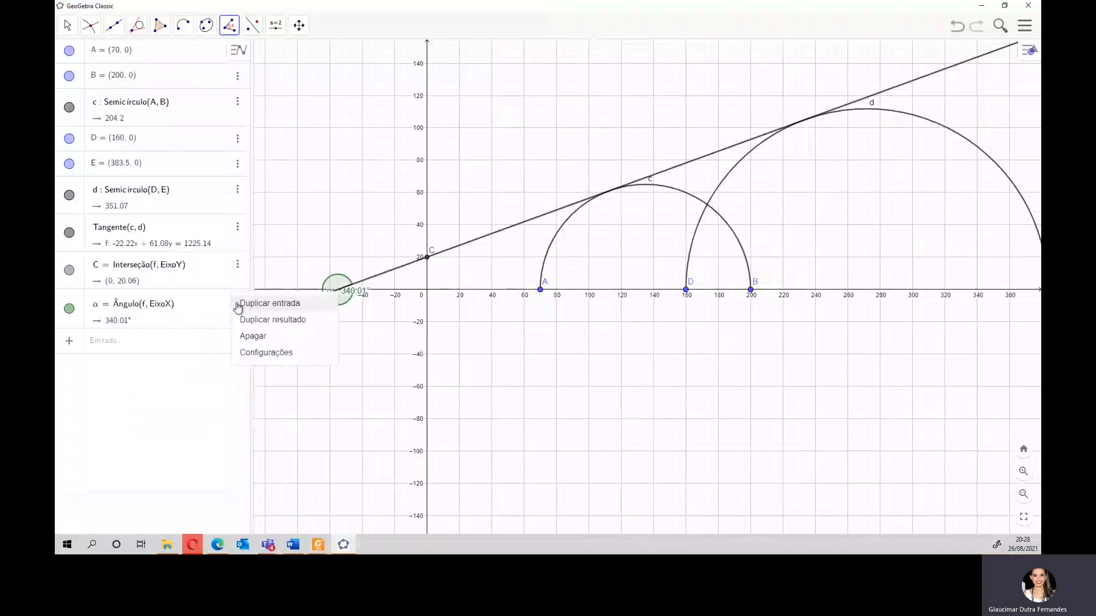
pyautogui.click(260, 355)
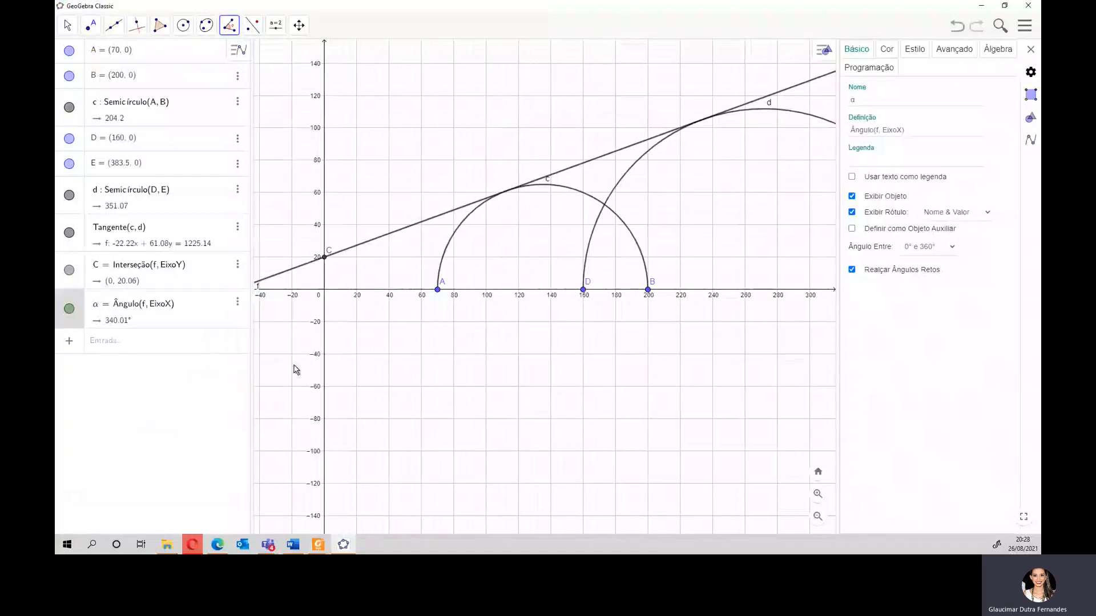
pyautogui.click(950, 250)
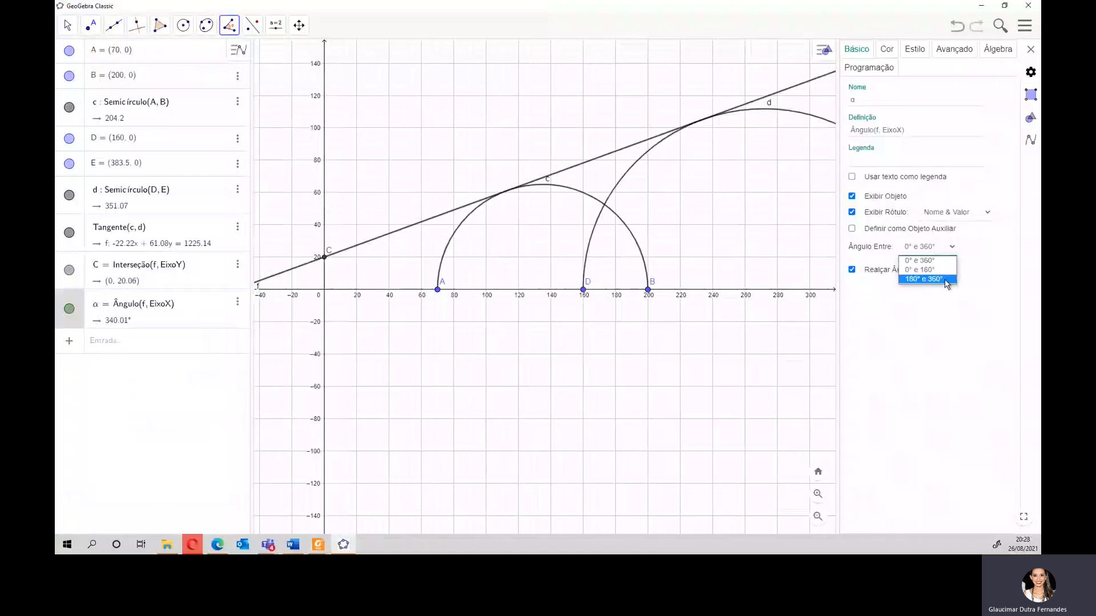
pyautogui.click(944, 270)
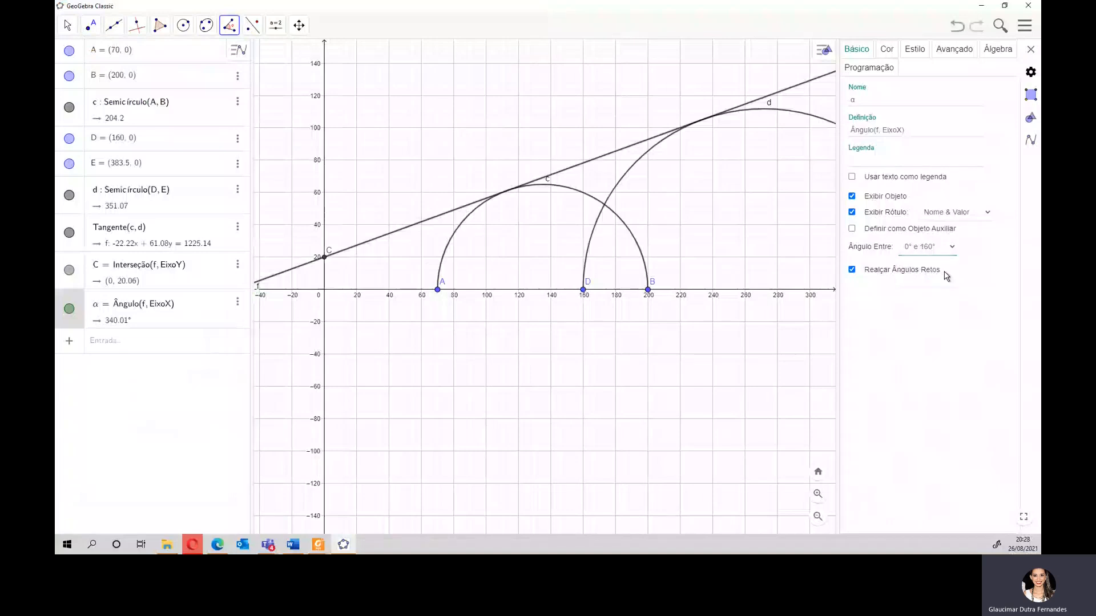
pyautogui.click(1030, 50)
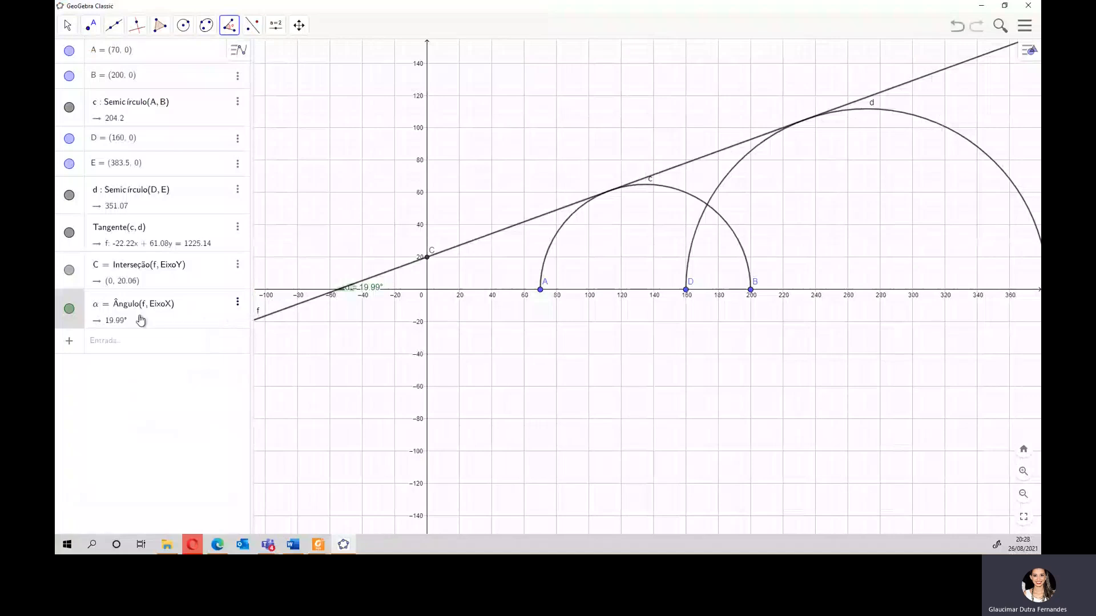
# Review the settings of angle α and examine its label and both circles along the failure envelope.
pyautogui.click(236, 304)
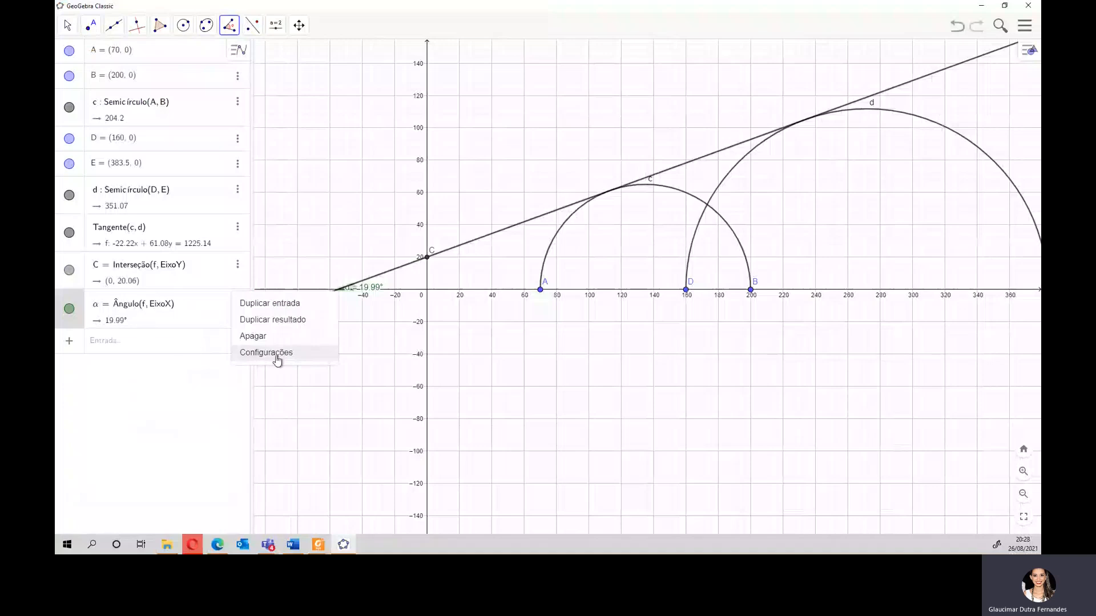
pyautogui.press('Return')
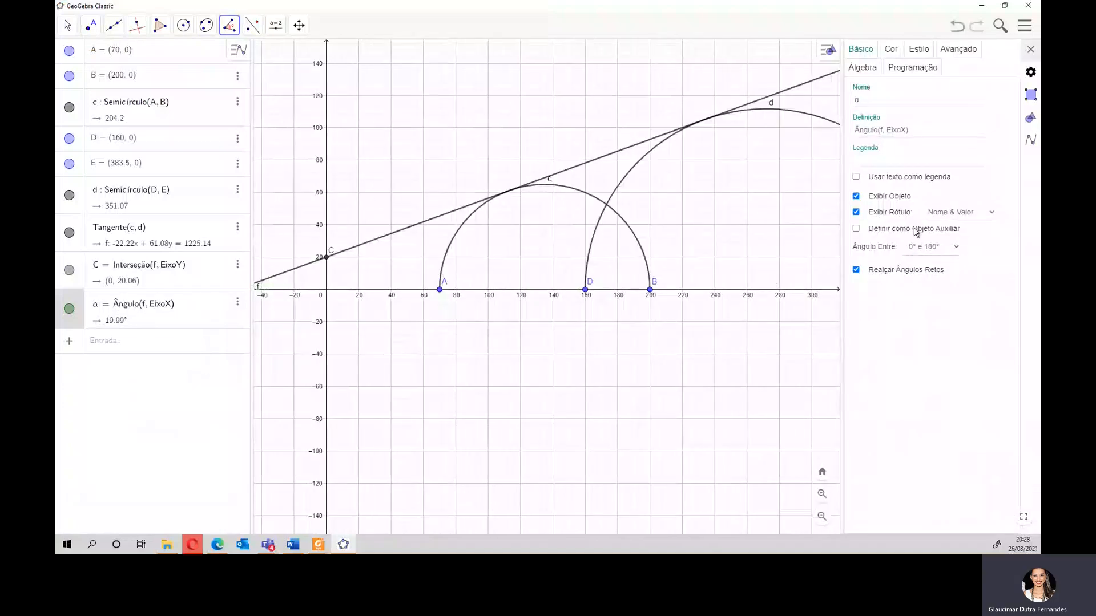
pyautogui.click(194, 388)
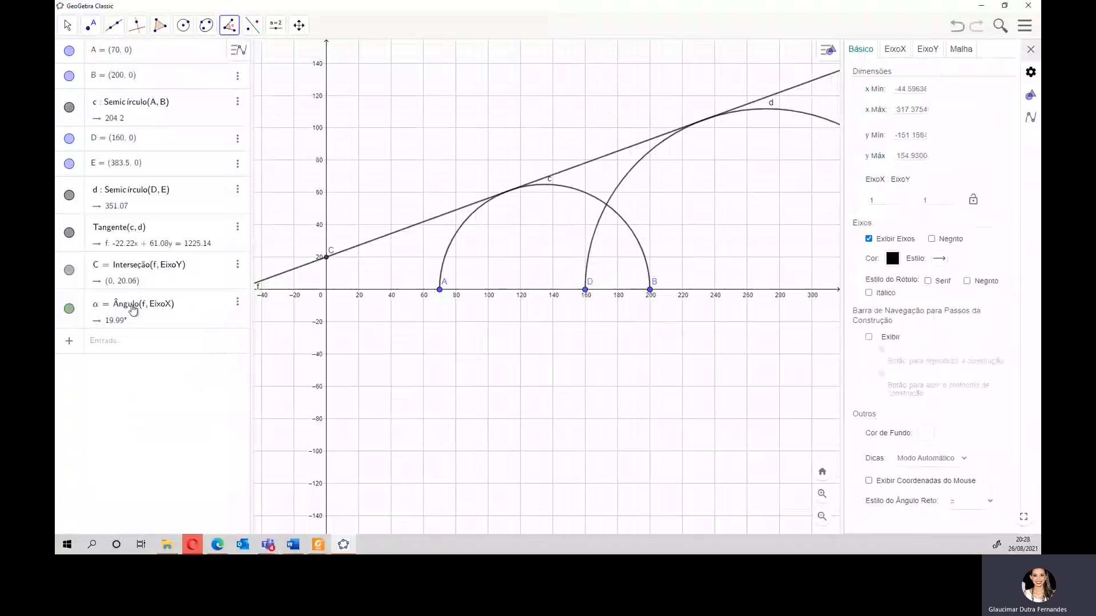
pyautogui.scroll(-1, 776, 282)
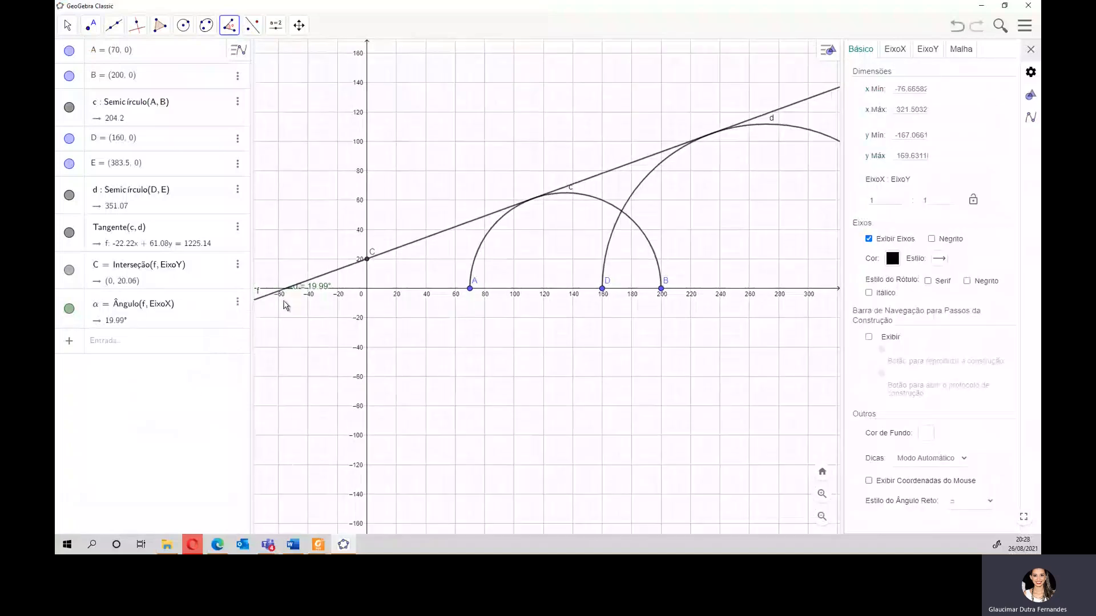
pyautogui.scroll(5, 284, 305)
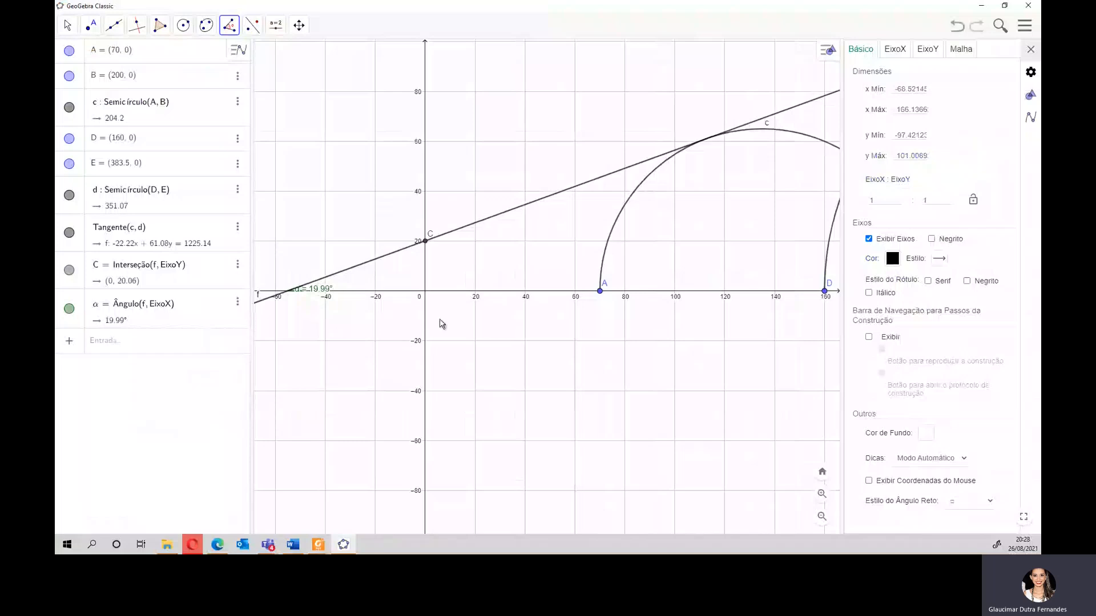
pyautogui.click(1031, 49)
pyautogui.scroll(-4, 399, 294)
pyautogui.scroll(-3, 402, 294)
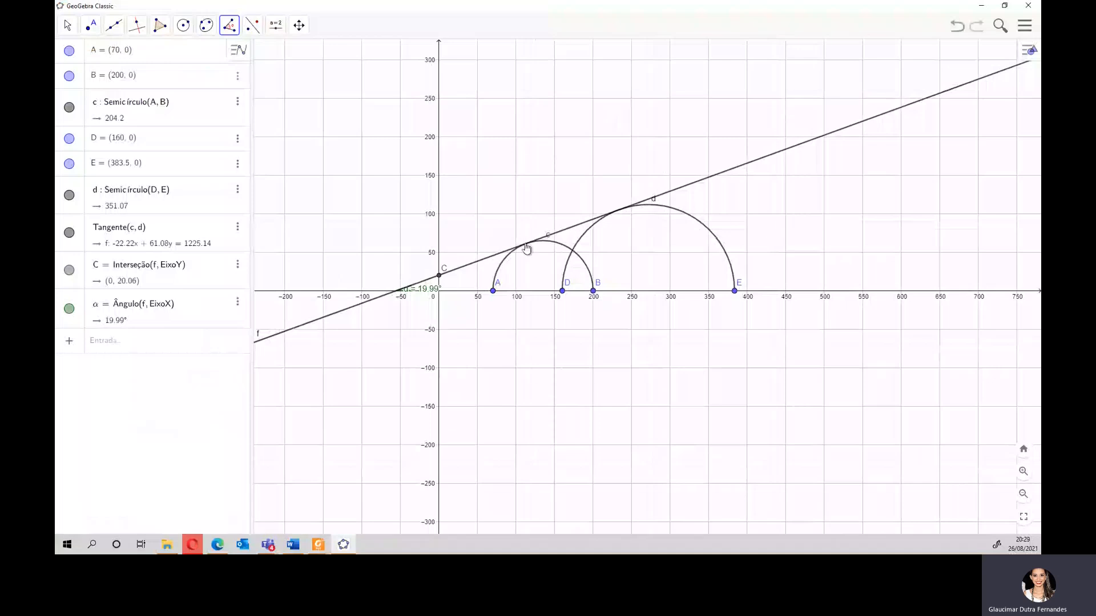
pyautogui.scroll(1, 554, 248)
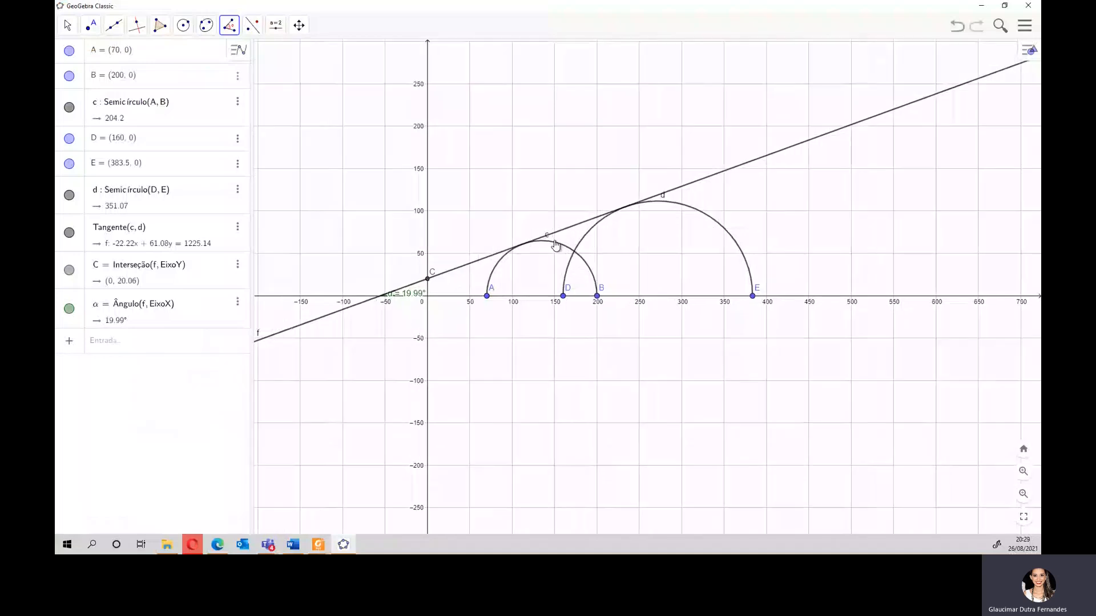